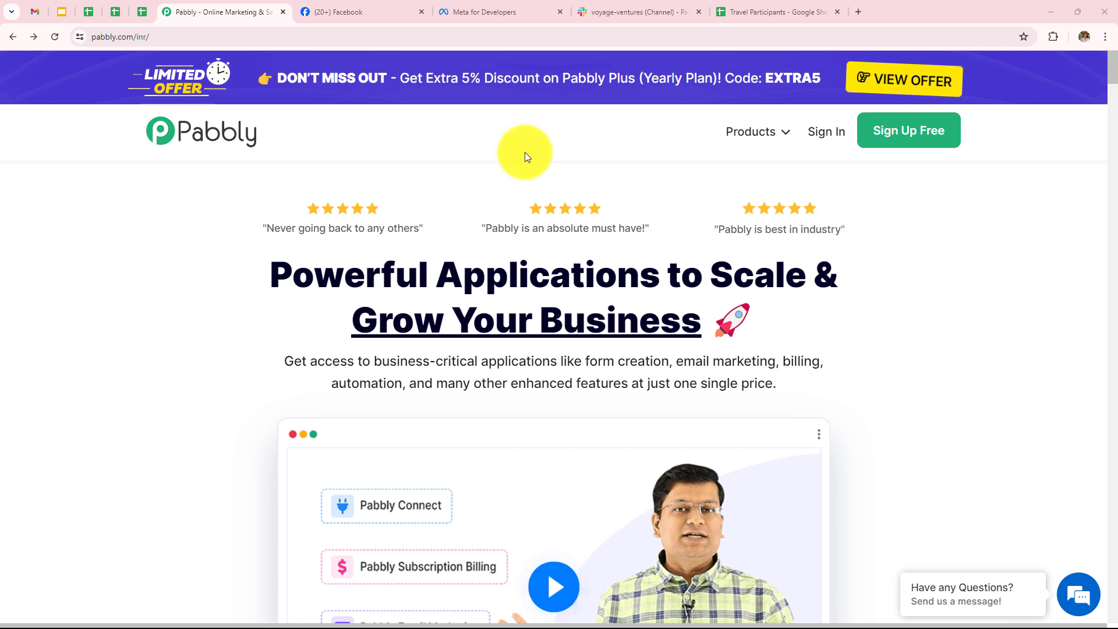
# Go to the All Pabbly Apps page and launch Pabbly Connect via Access Now.
pyautogui.click(143, 36)
pyautogui.moveTo(143, 37); pyautogui.dragTo(26, 38)
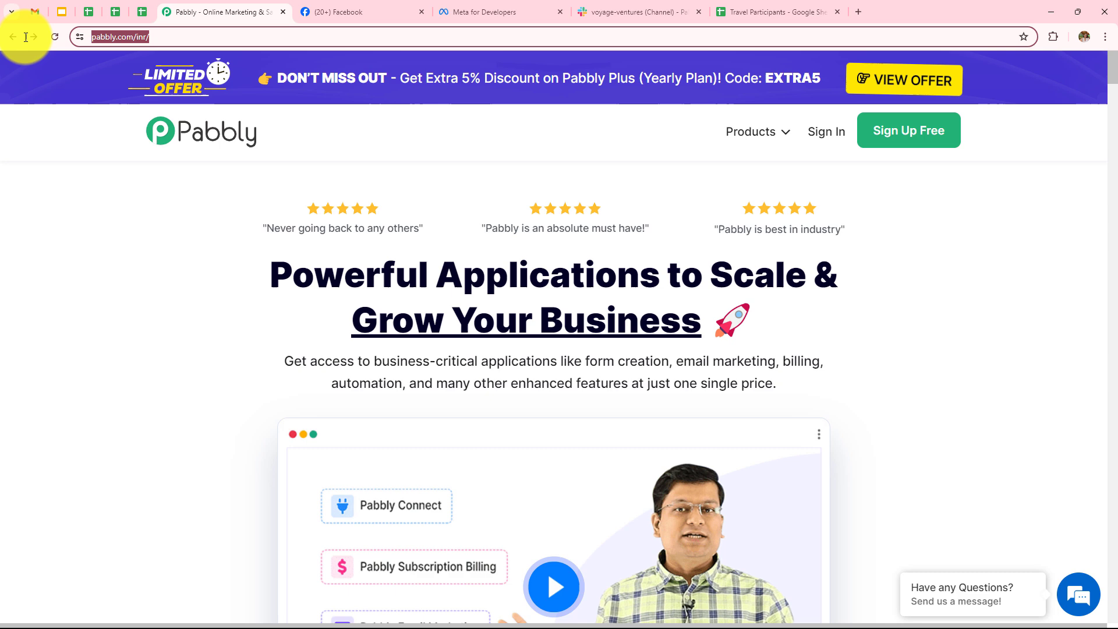
pyautogui.click(110, 203)
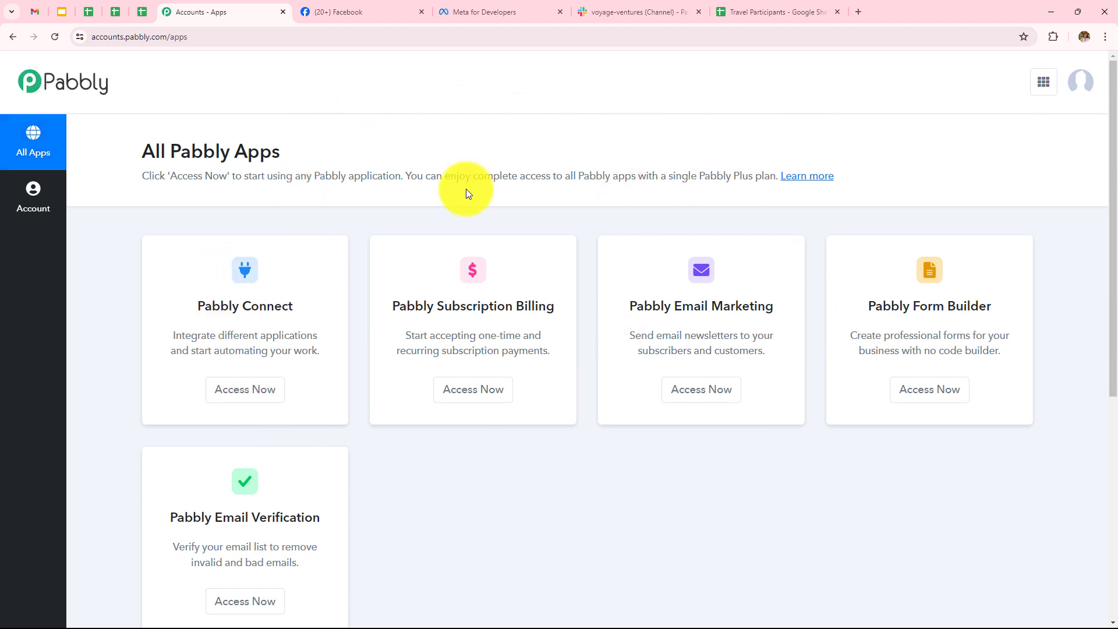
pyautogui.click(280, 391)
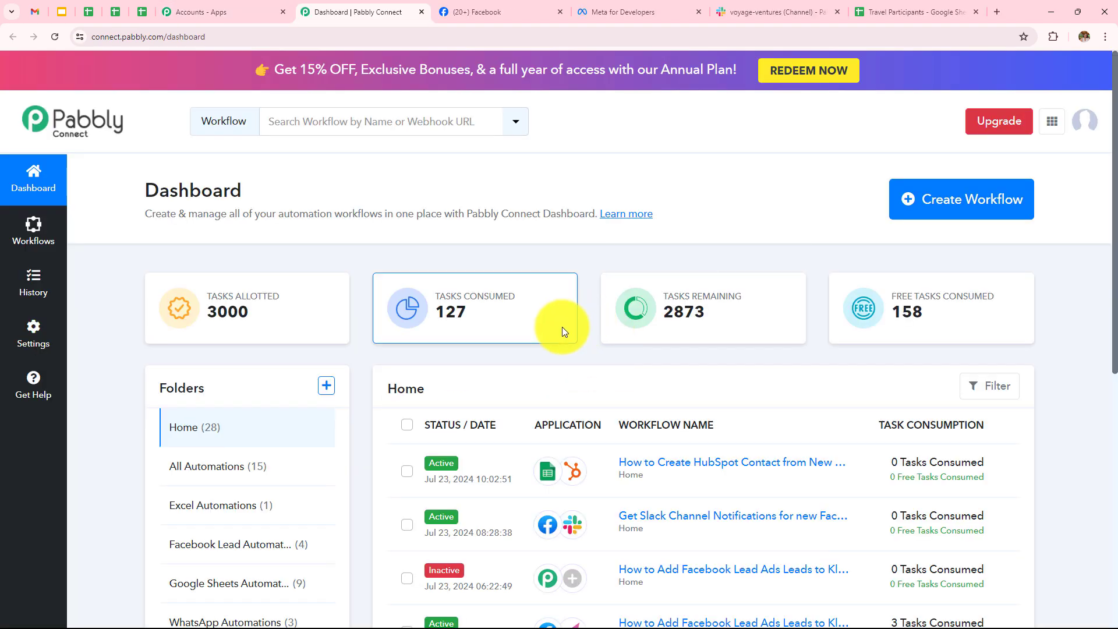
# Dismiss the Create Folder form without making a folder and open the Create Workflow dialog.
pyautogui.moveTo(464, 288)
pyautogui.scroll(-7, 463, 288)
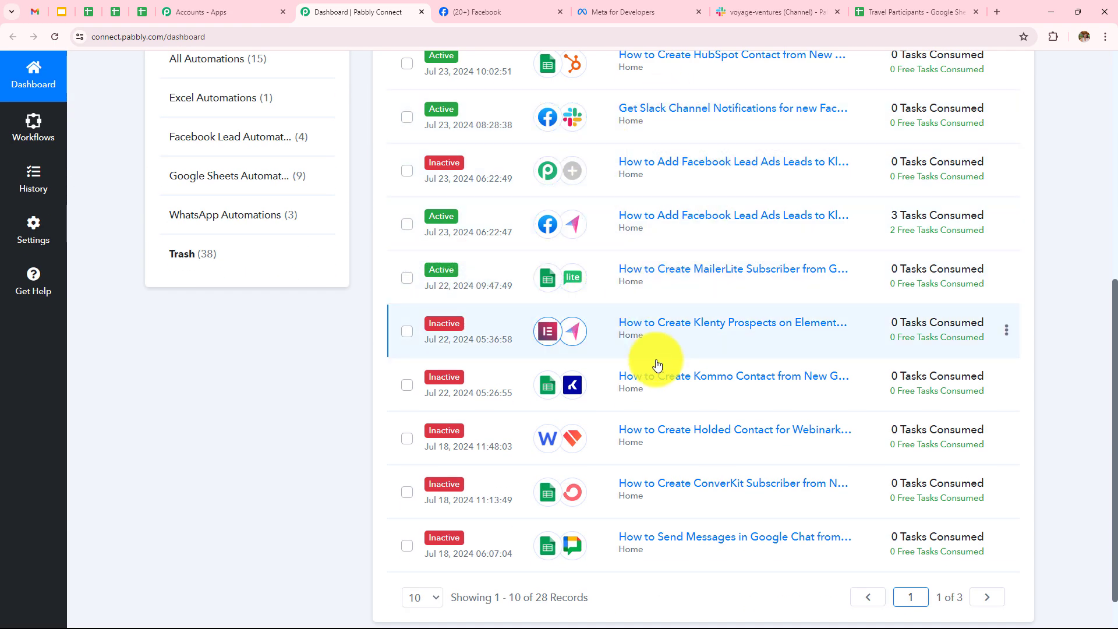
pyautogui.scroll(6, 658, 363)
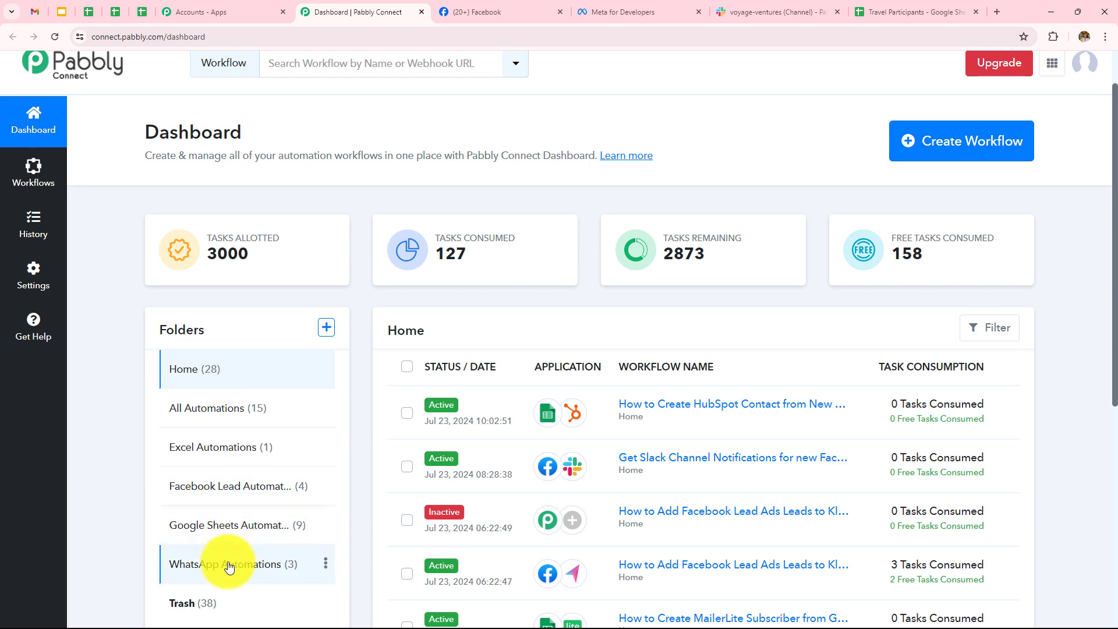
pyautogui.click(327, 327)
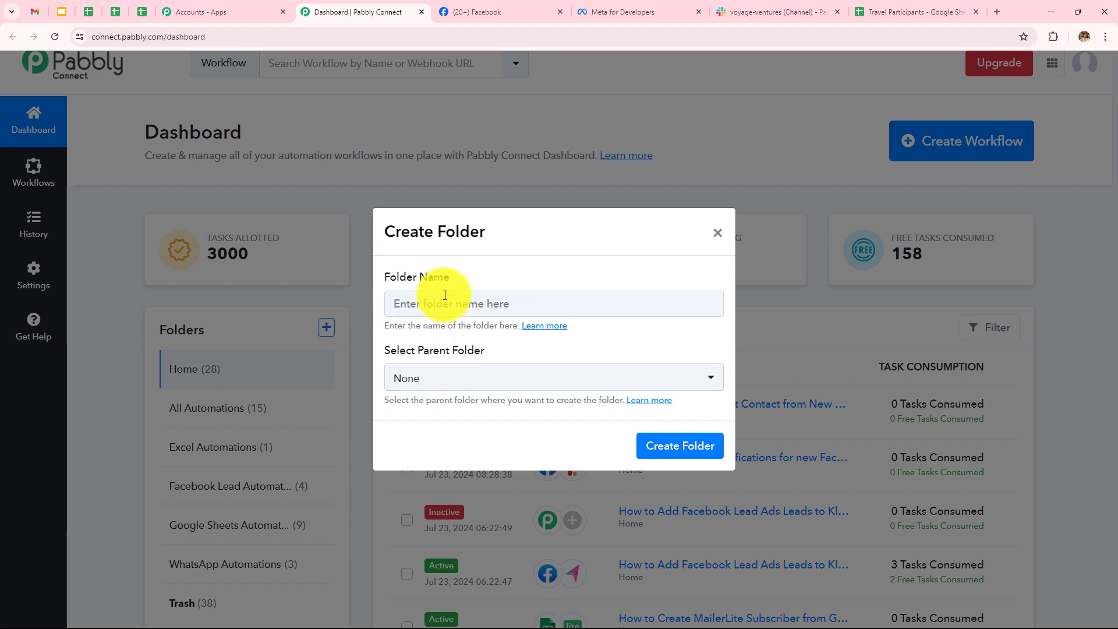
pyautogui.click(716, 234)
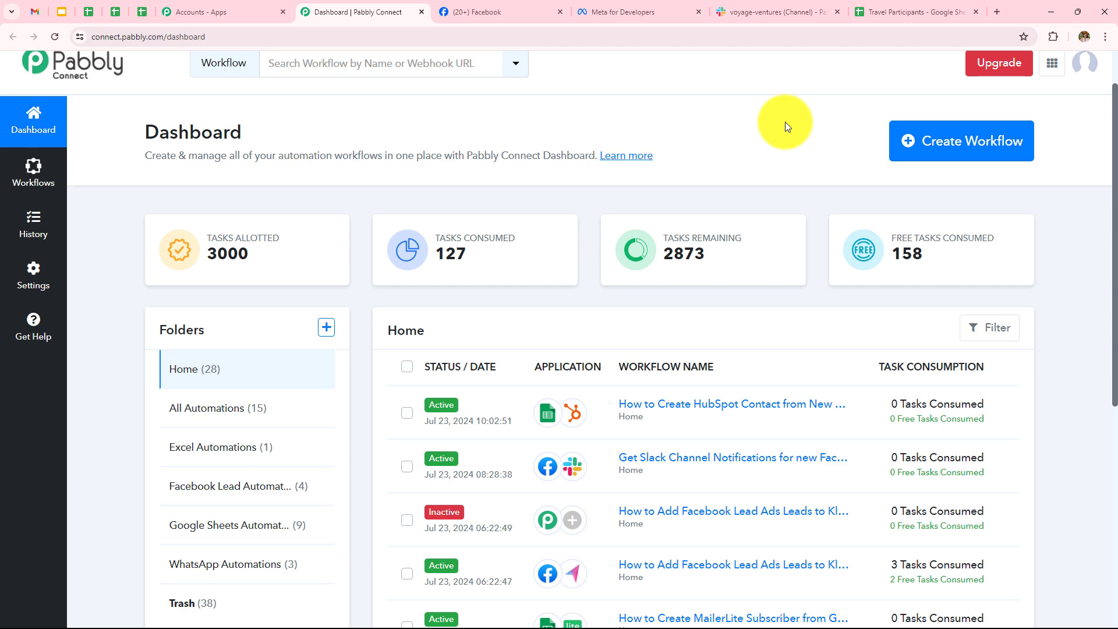
pyautogui.click(968, 142)
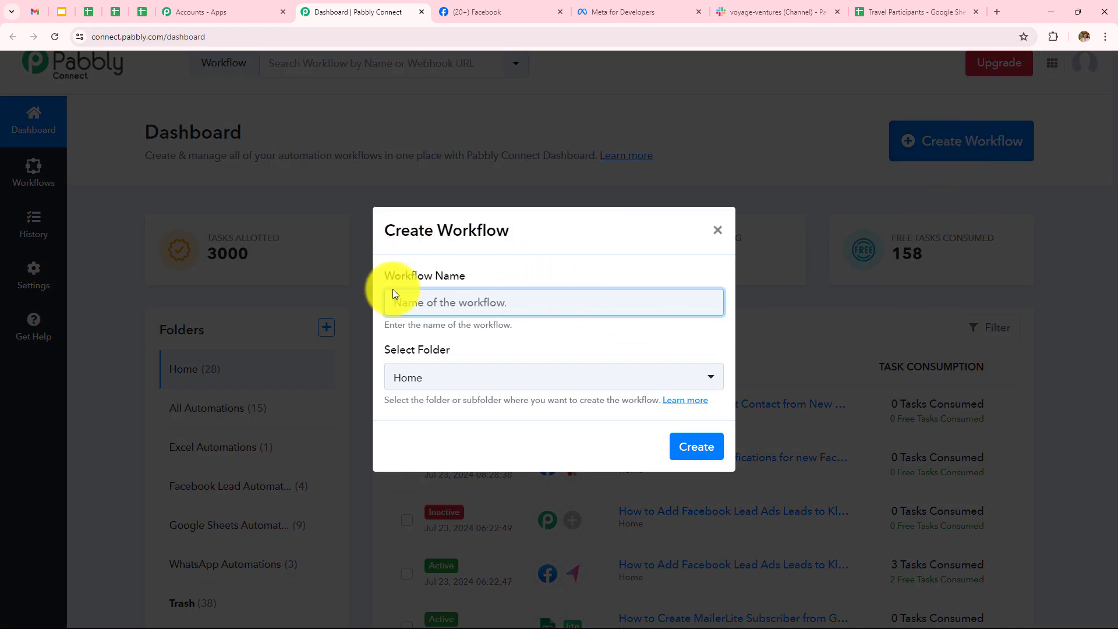
# Paste the Facebook-leads-to-Slack workflow name, file it under Facebook Lead Automations, and create it.
pyautogui.click(495, 302)
pyautogui.hotkey('ctrl', 'v')
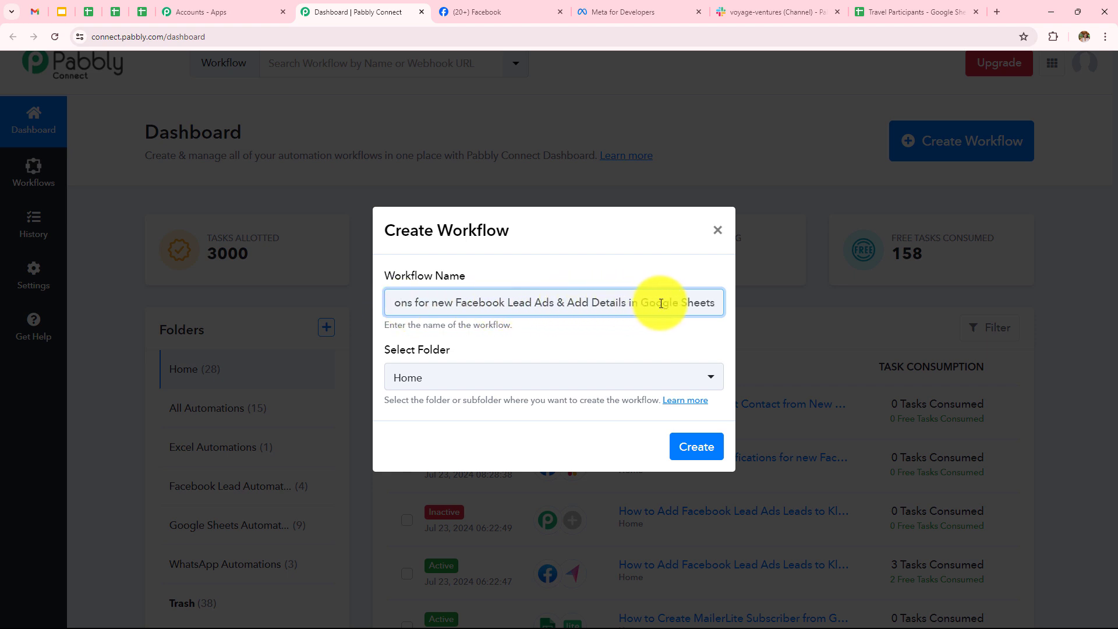
pyautogui.click(515, 376)
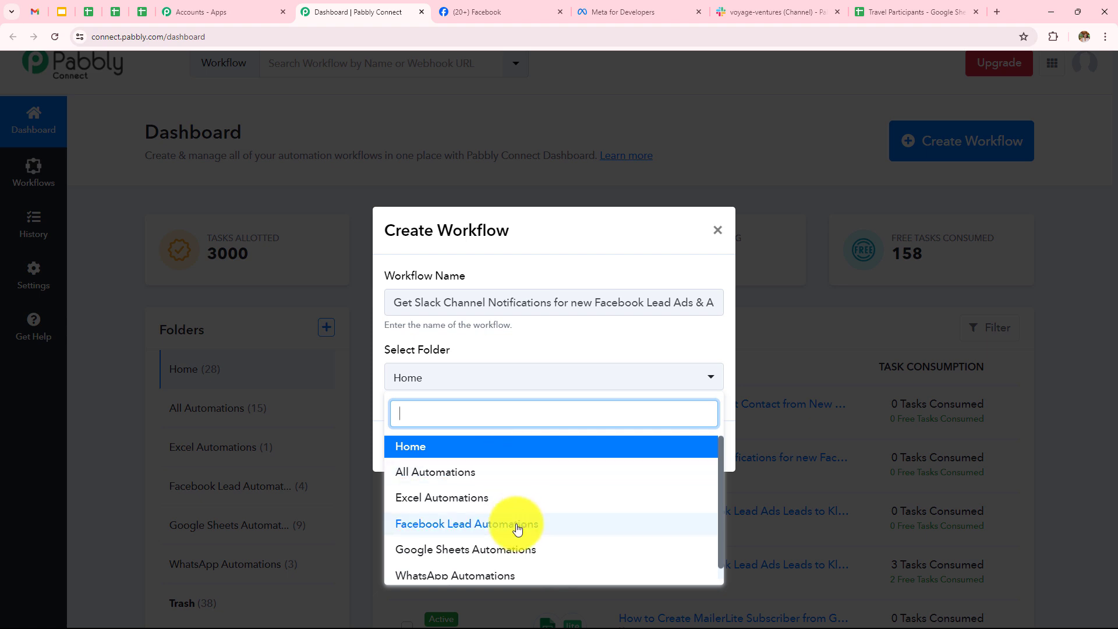
pyautogui.click(559, 535)
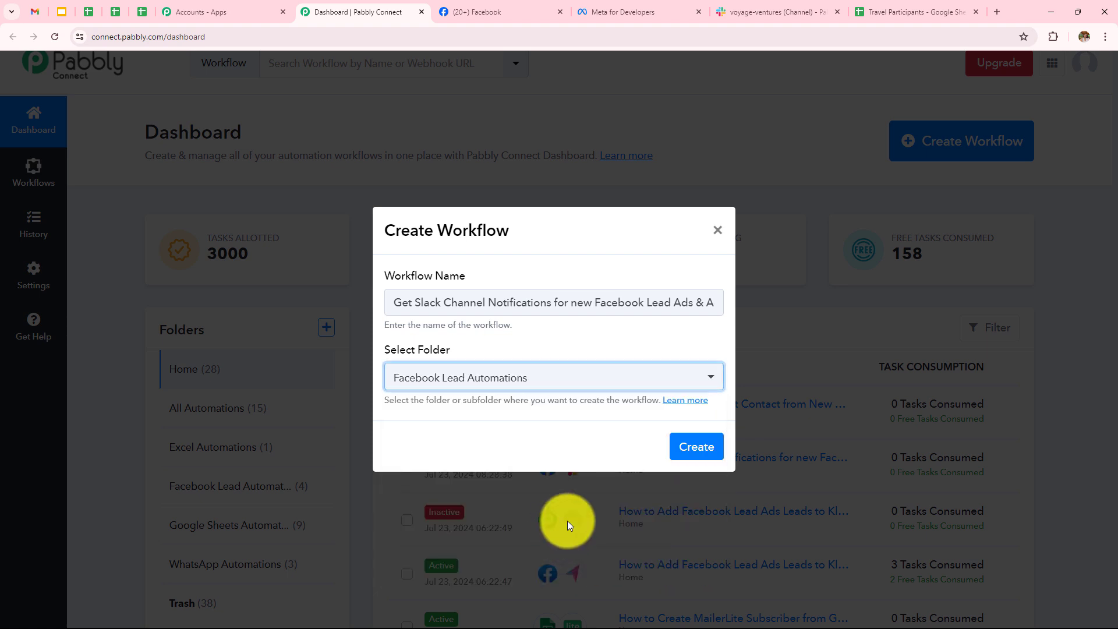
pyautogui.click(676, 451)
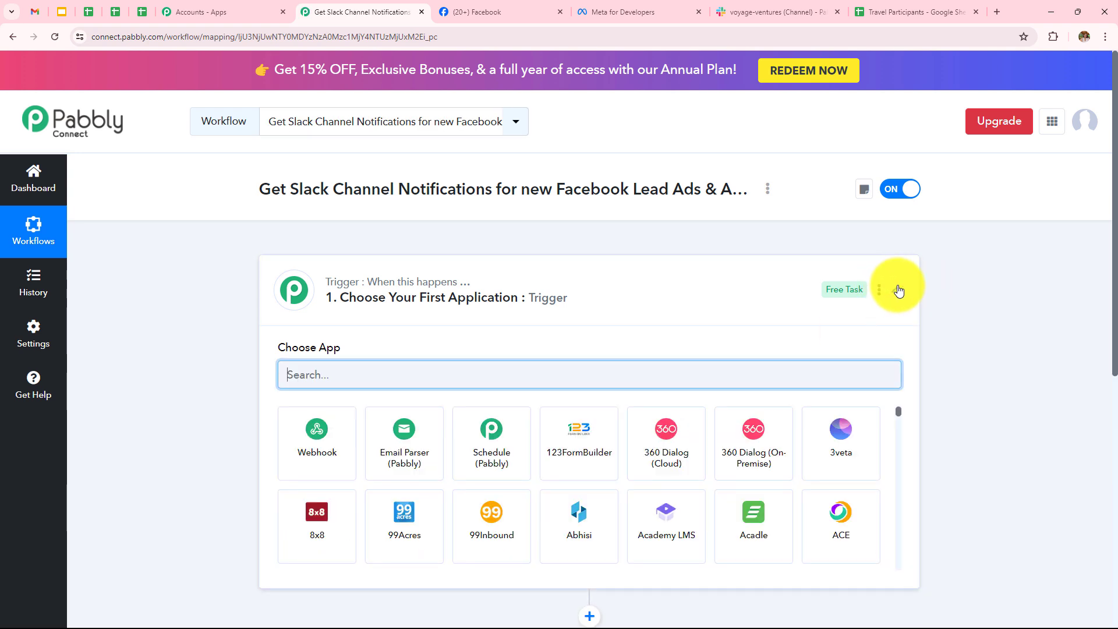
pyautogui.click(898, 290)
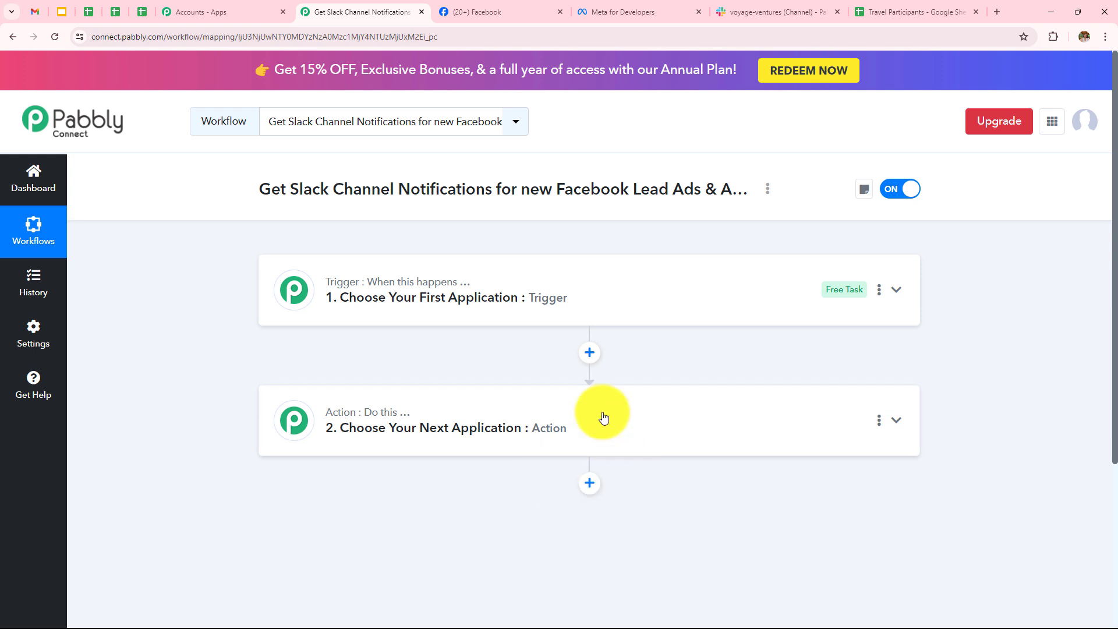
pyautogui.moveTo(426, 291)
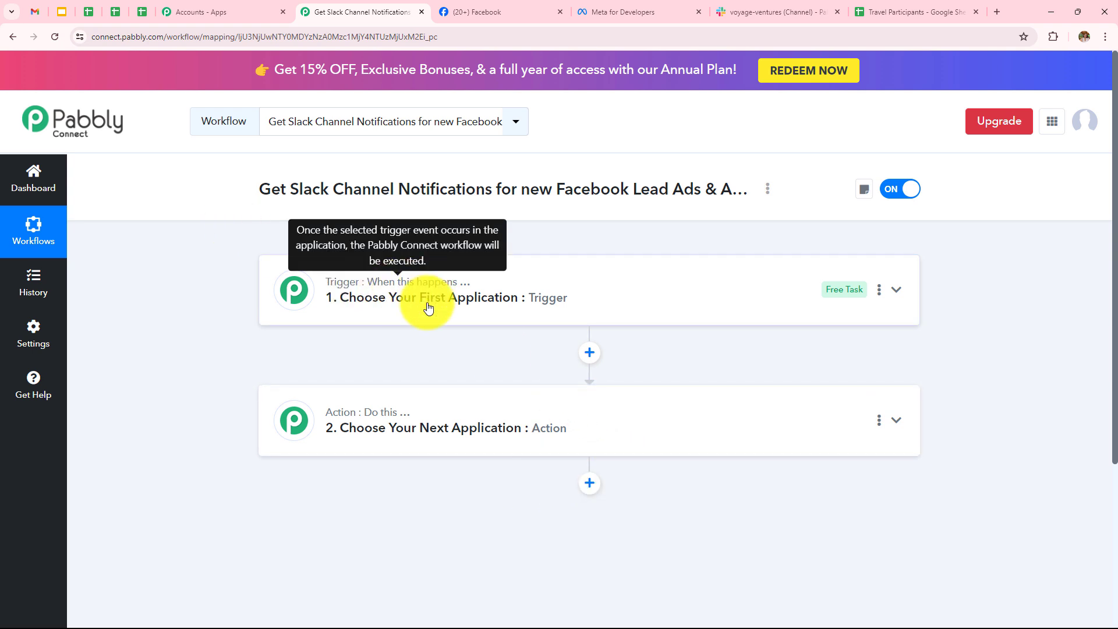
pyautogui.click(371, 423)
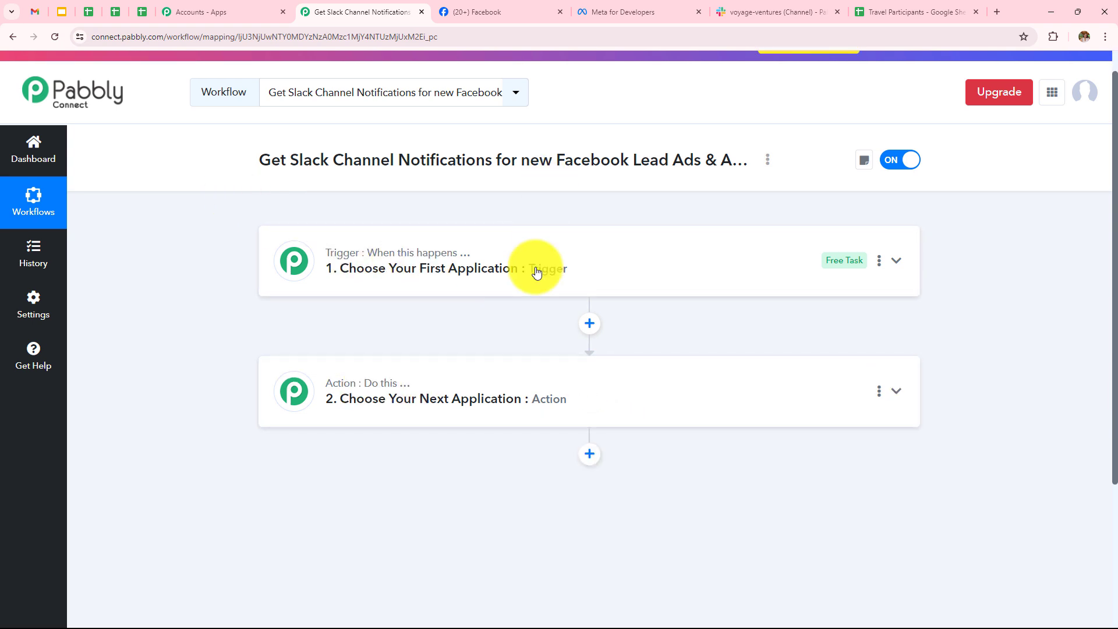
pyautogui.click(531, 296)
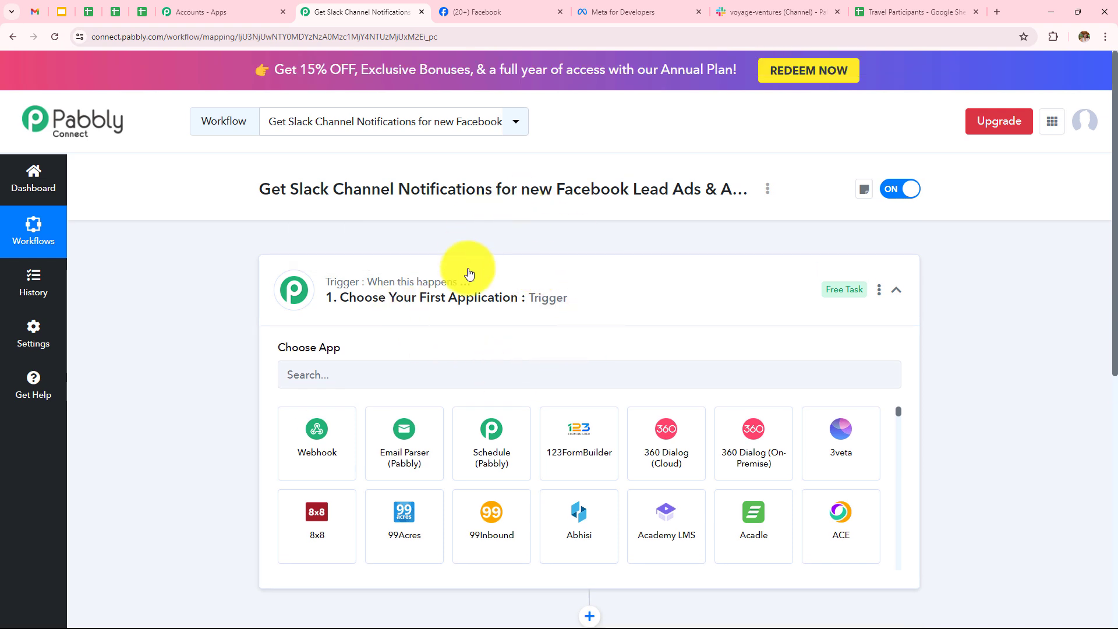
pyautogui.click(572, 314)
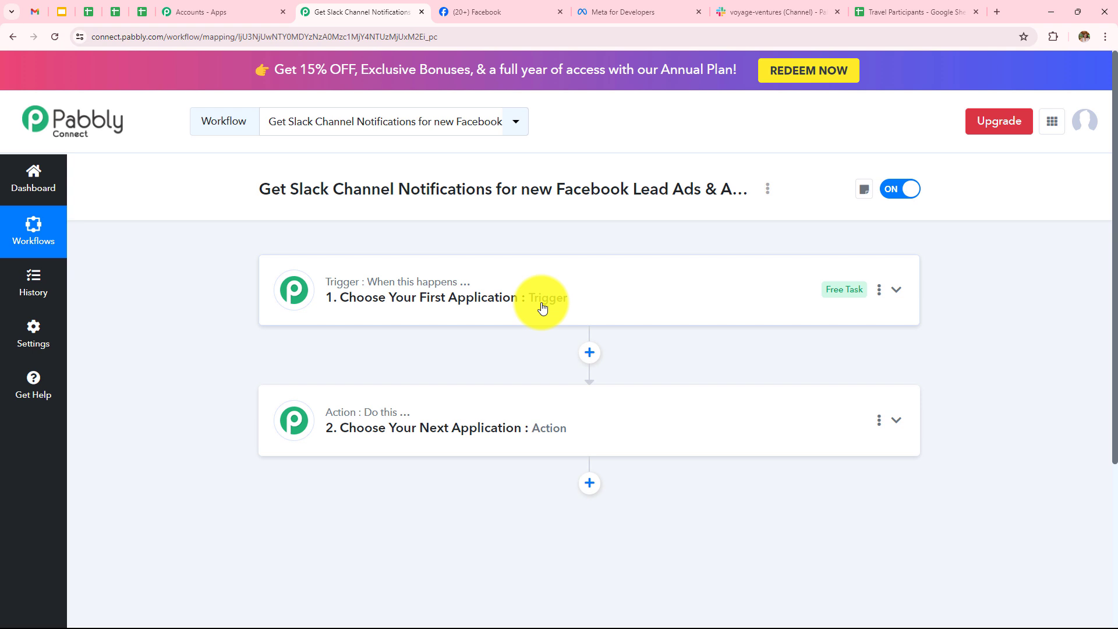
# Set the trigger app to Facebook Lead Ads with the New Lead (Instant) event.
pyautogui.click(508, 274)
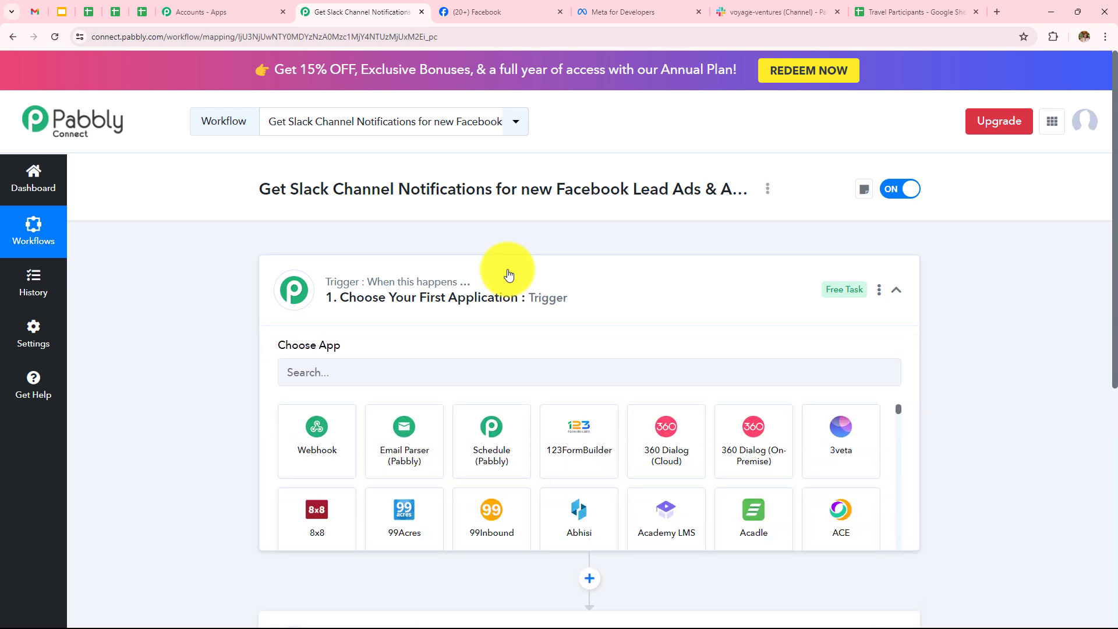
pyautogui.click(509, 371)
pyautogui.write('Fcae')
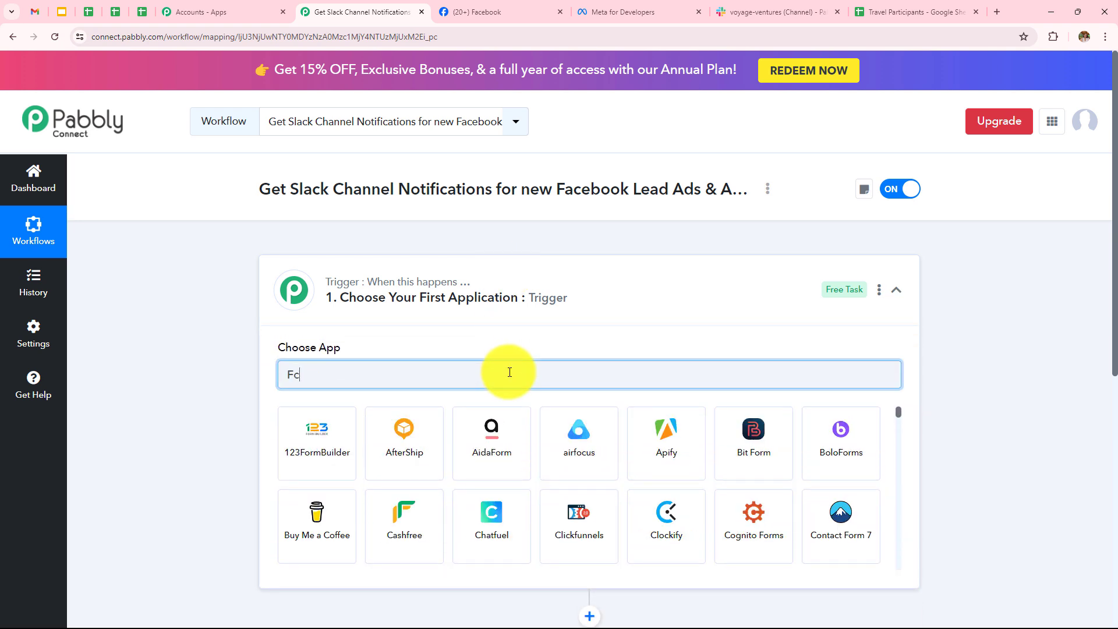
pyautogui.press('BackSpace')
pyautogui.press('BackSpace')
pyautogui.press('BackSpace')
pyautogui.write('ace')
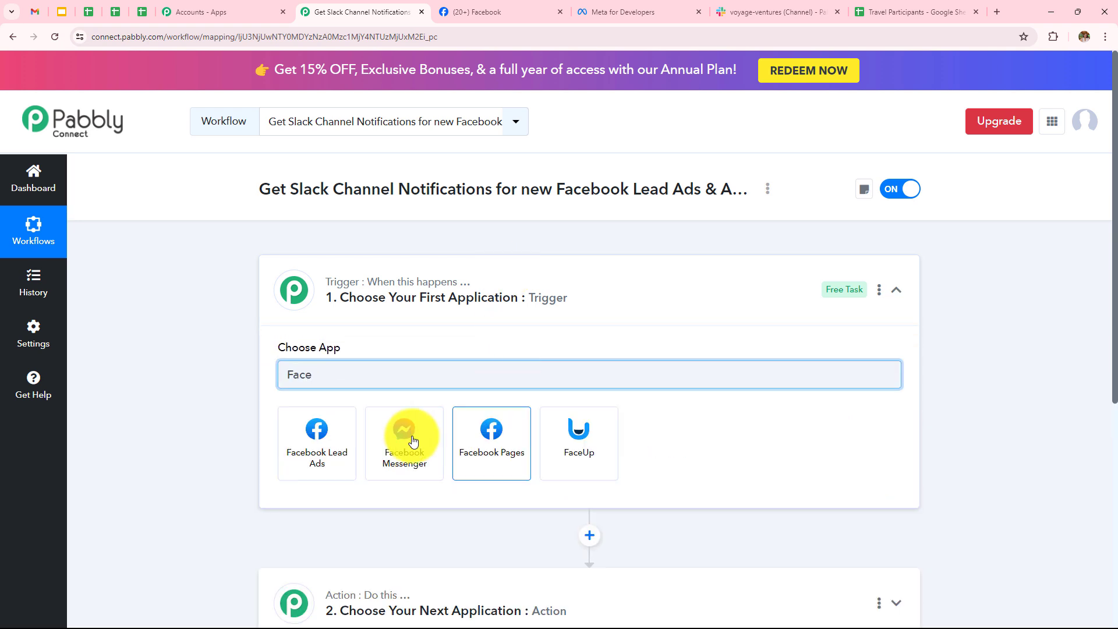
pyautogui.click(335, 450)
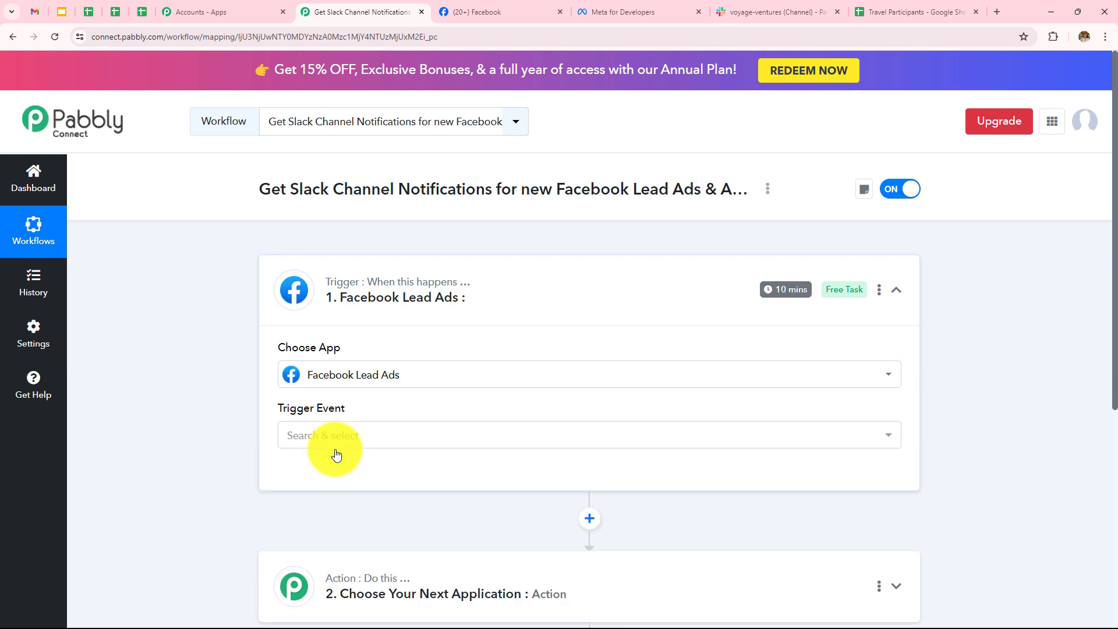
pyautogui.click(354, 442)
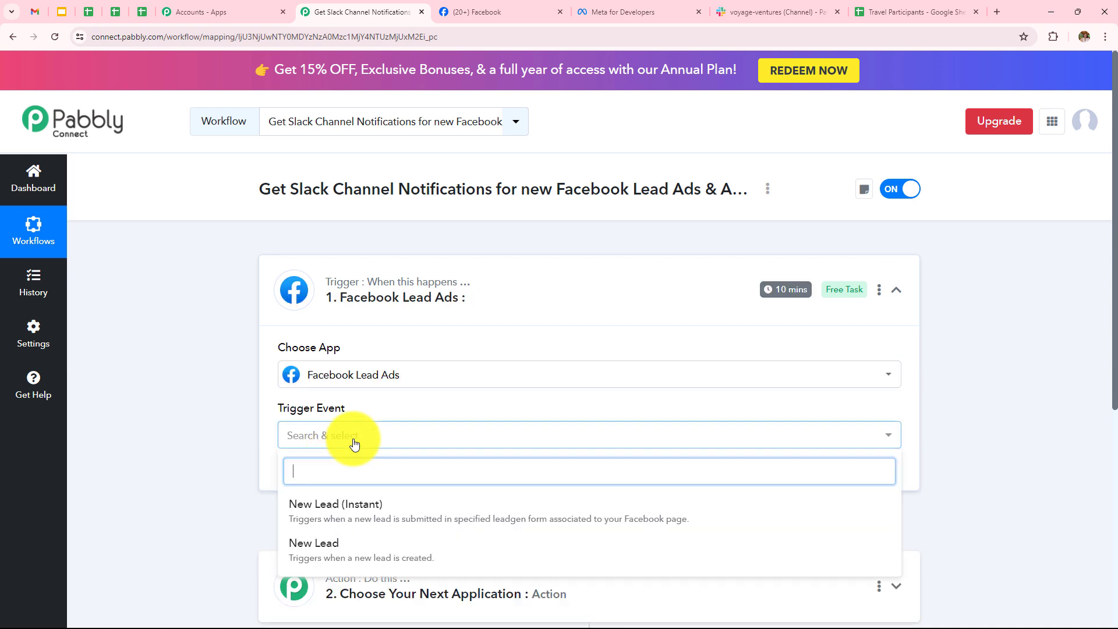
pyautogui.click(374, 519)
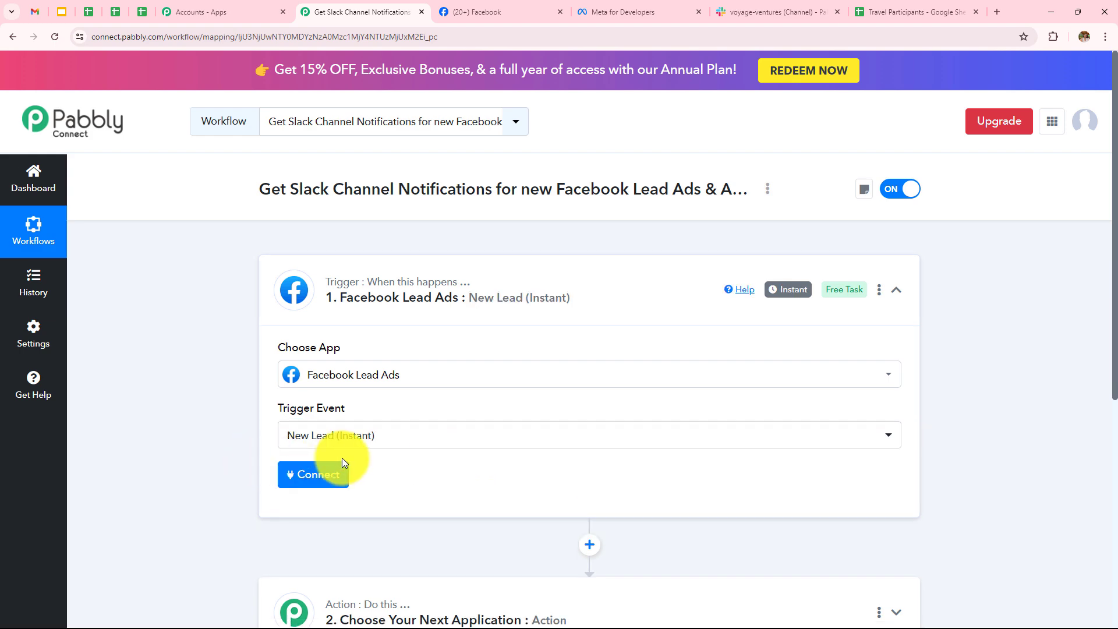
# Authorize a new Facebook Lead Ads account connection for the trigger.
pyautogui.click(297, 477)
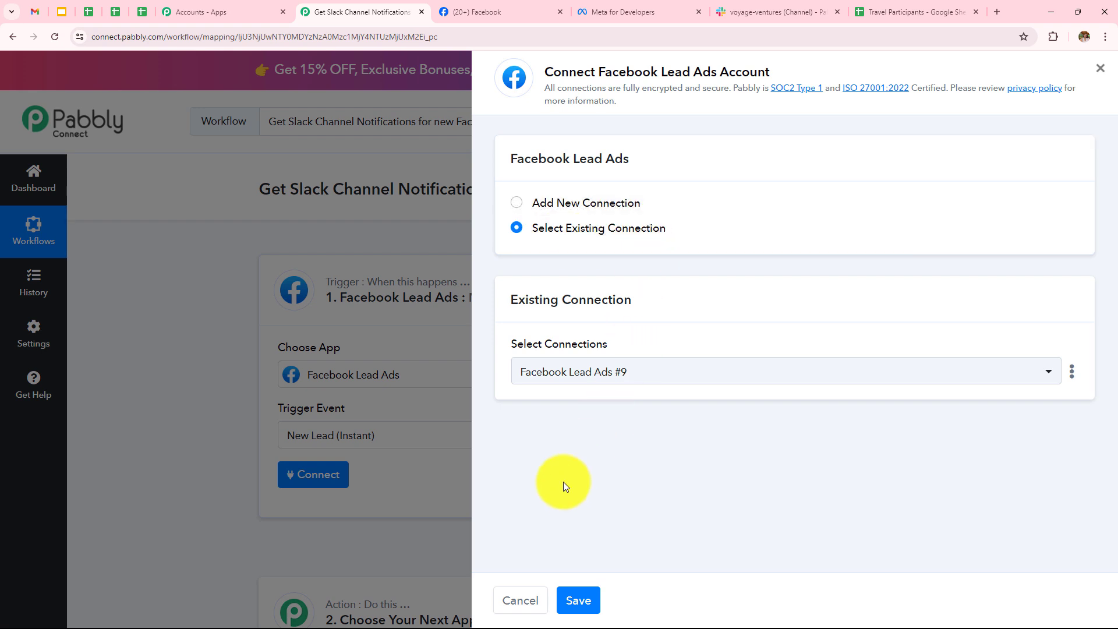
pyautogui.click(516, 202)
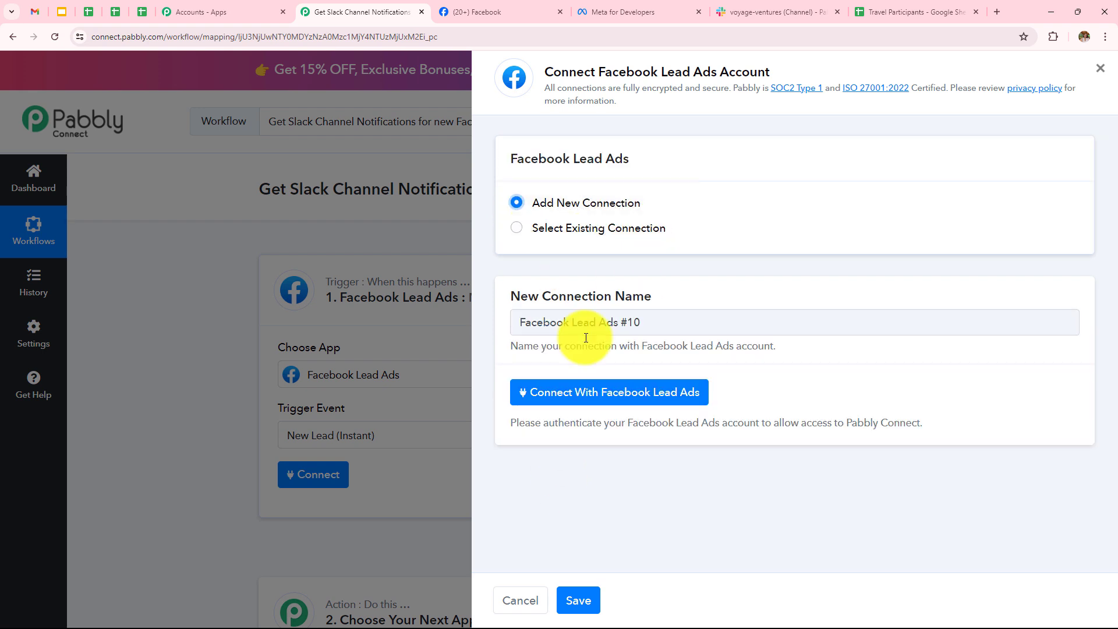
pyautogui.click(584, 394)
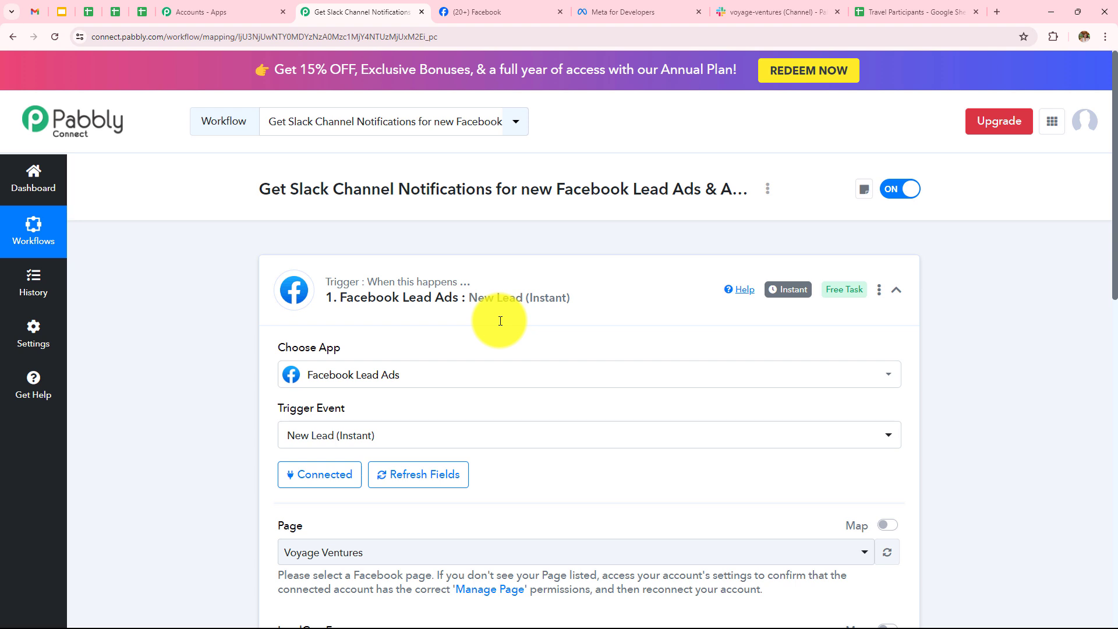
# Check the Facebook page name and keep Voyage Ventures as the trigger's Page.
pyautogui.scroll(-5, 500, 320)
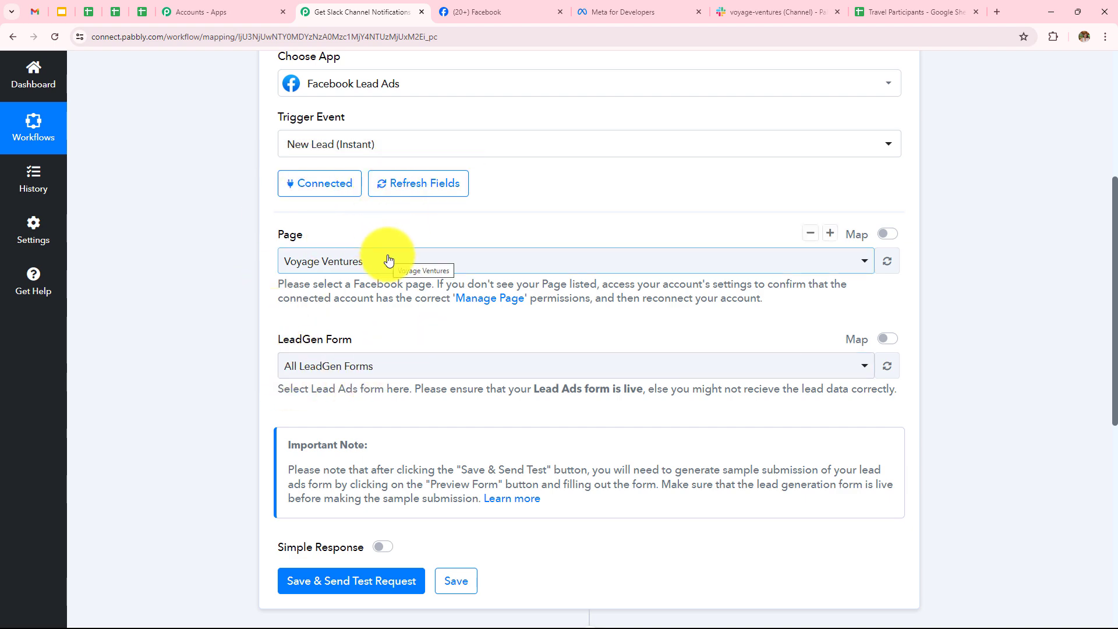
pyautogui.click(477, 12)
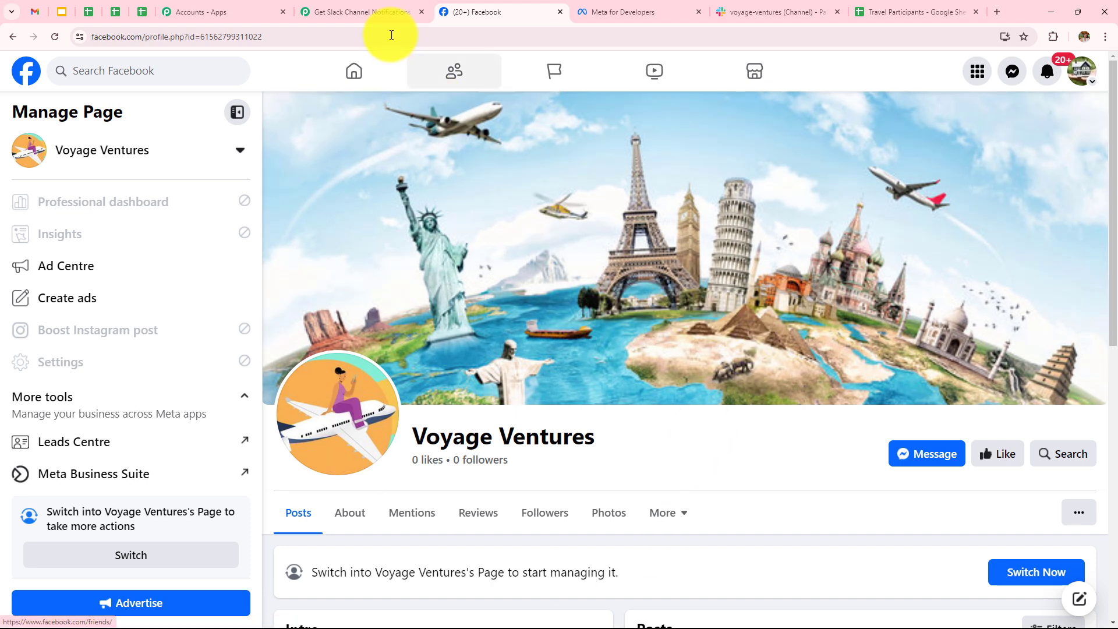
pyautogui.click(369, 5)
pyautogui.click(476, 263)
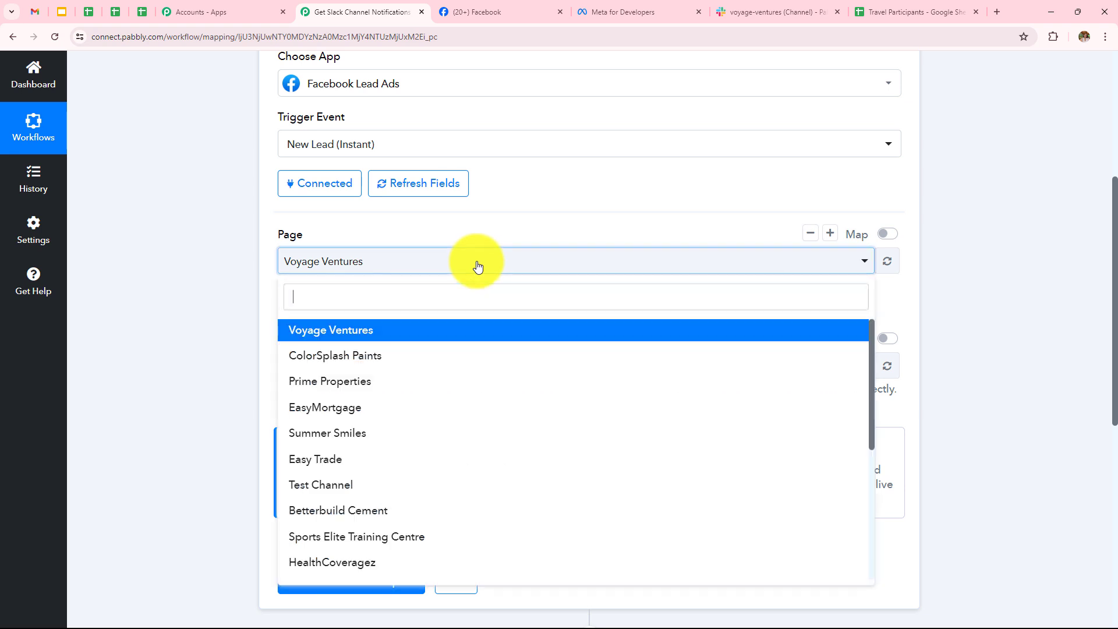
pyautogui.click(307, 332)
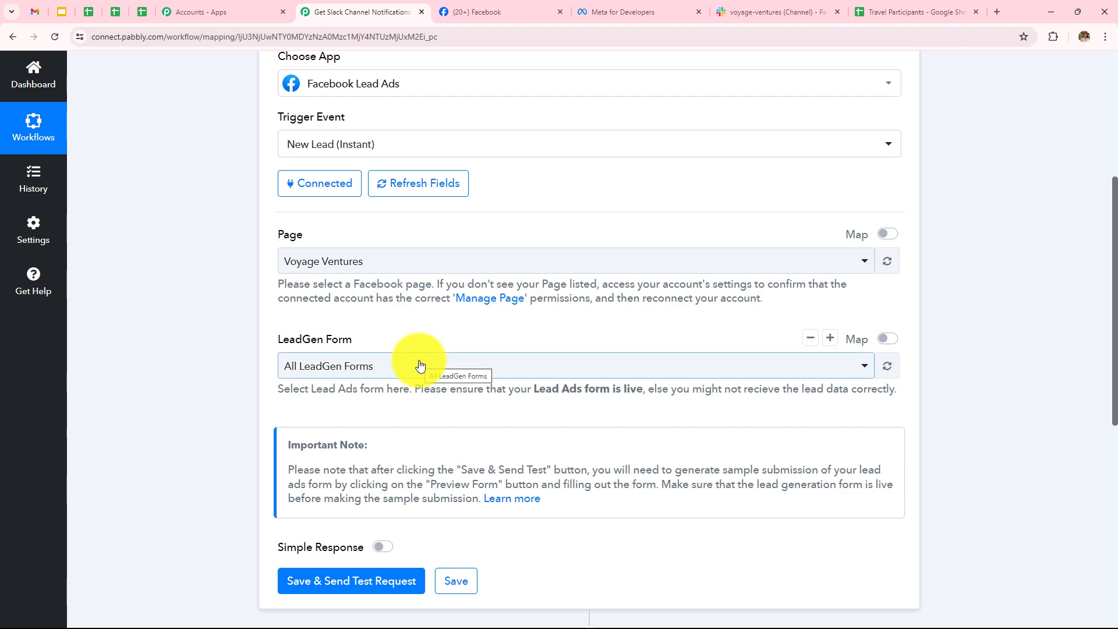
# In Meta for Developers, open the Lead Ads testing tool from the Tools page.
pyautogui.click(666, 8)
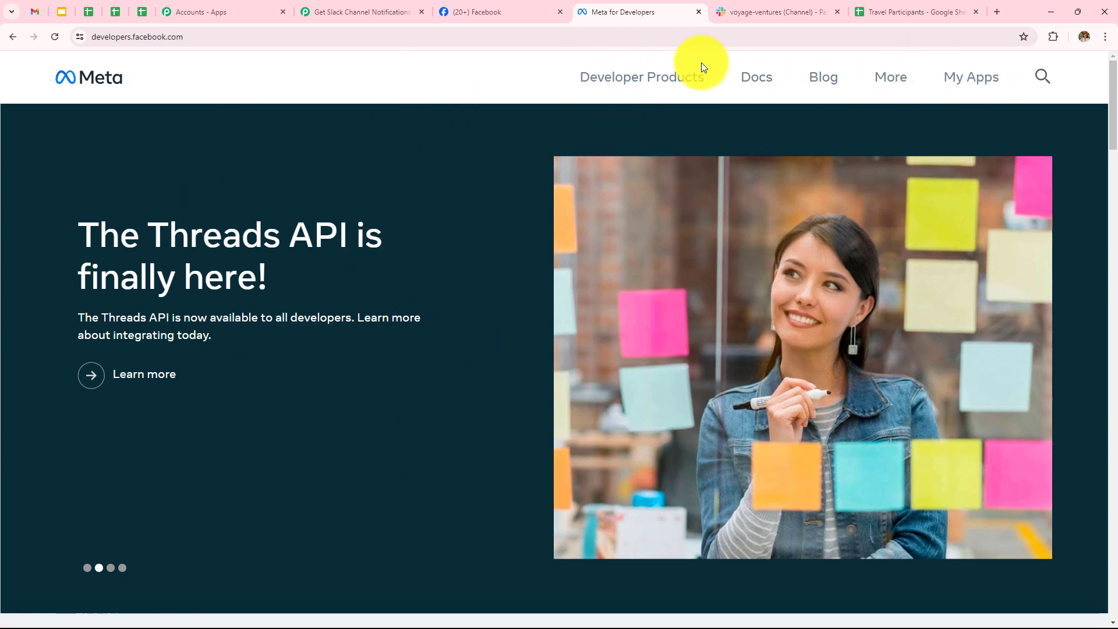
pyautogui.click(889, 84)
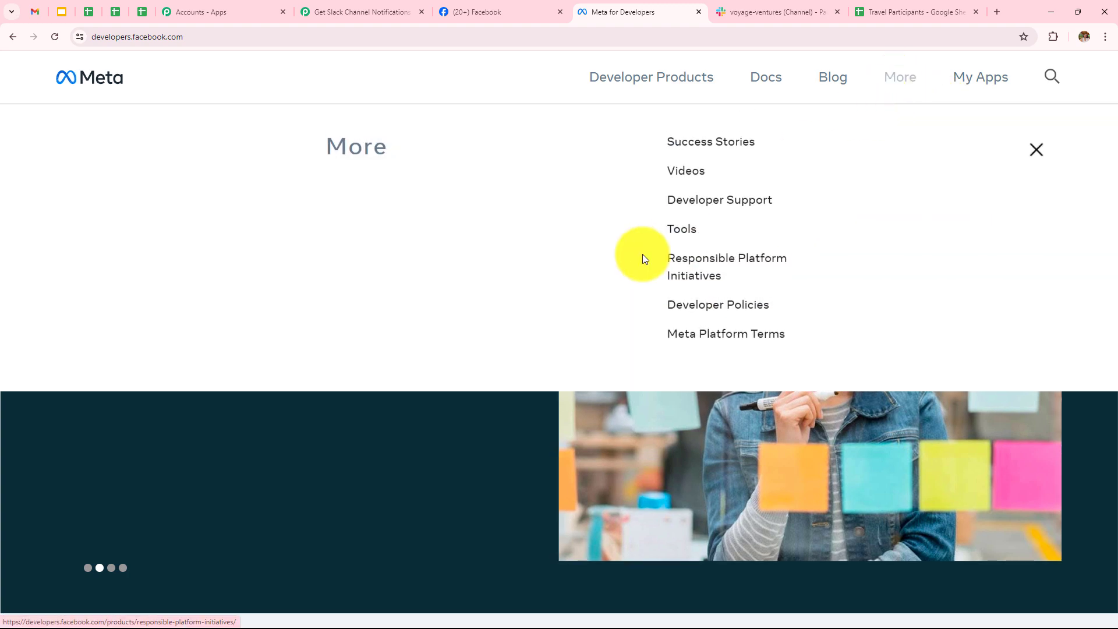
pyautogui.click(677, 231)
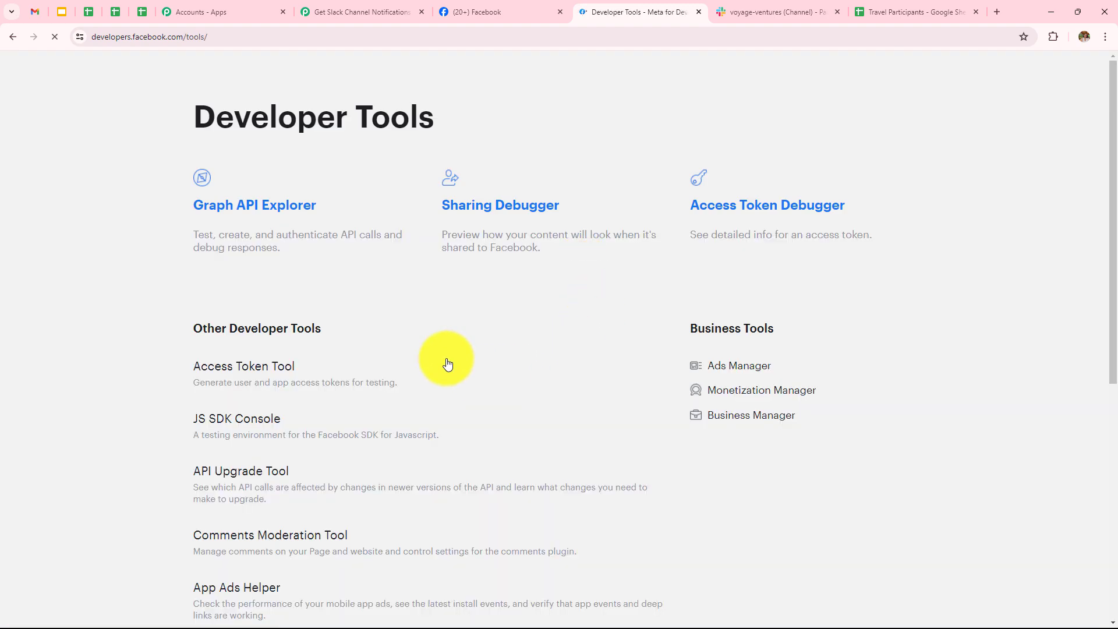
pyautogui.scroll(-5, 415, 333)
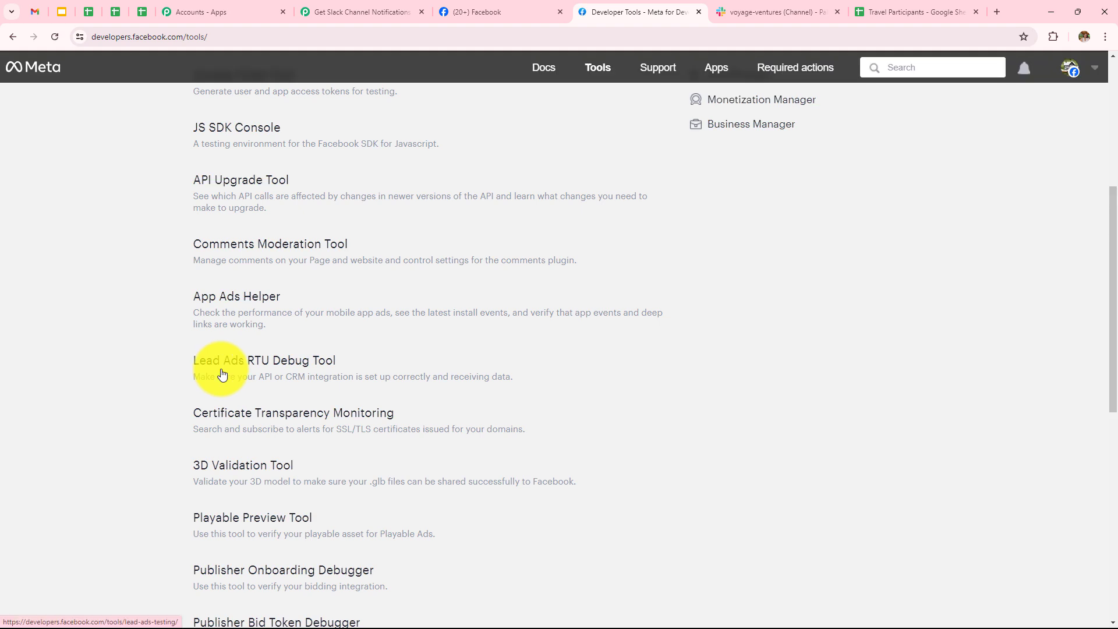
pyautogui.click(273, 365)
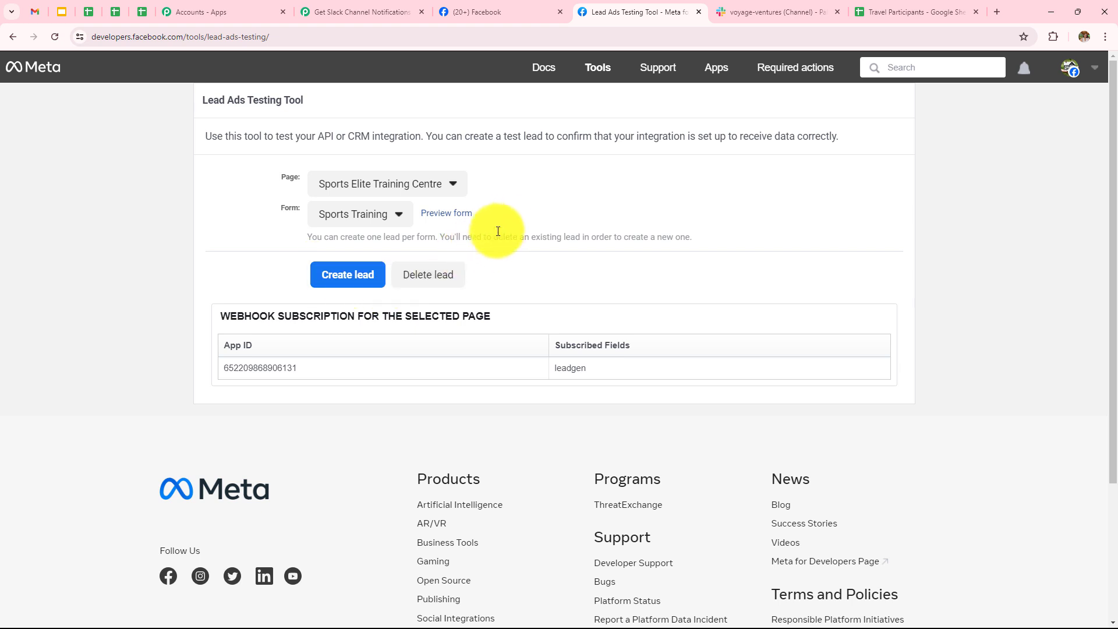
# Select the Voyage Ventures page and its Contact Form, preview it, then close the preview.
pyautogui.click(418, 183)
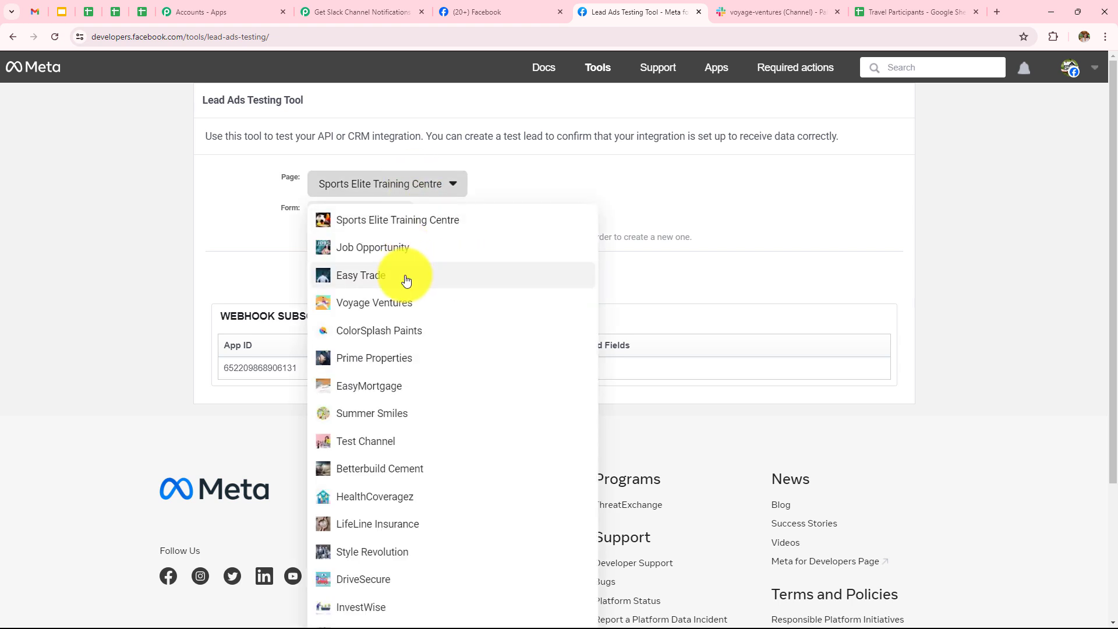
pyautogui.click(400, 303)
pyautogui.click(343, 221)
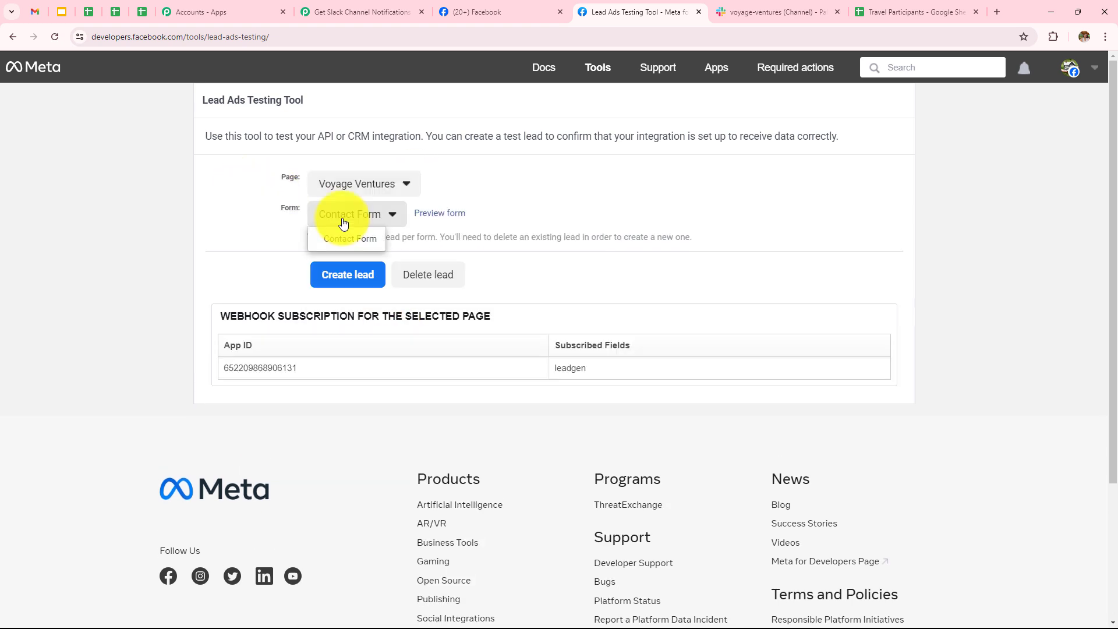
pyautogui.click(346, 242)
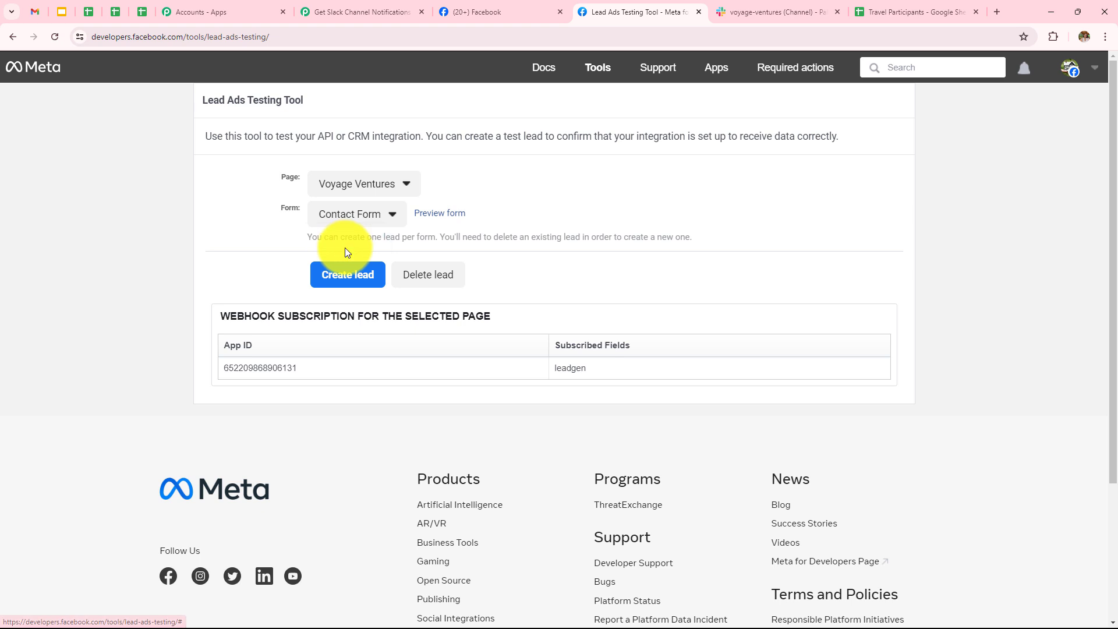
pyautogui.click(442, 215)
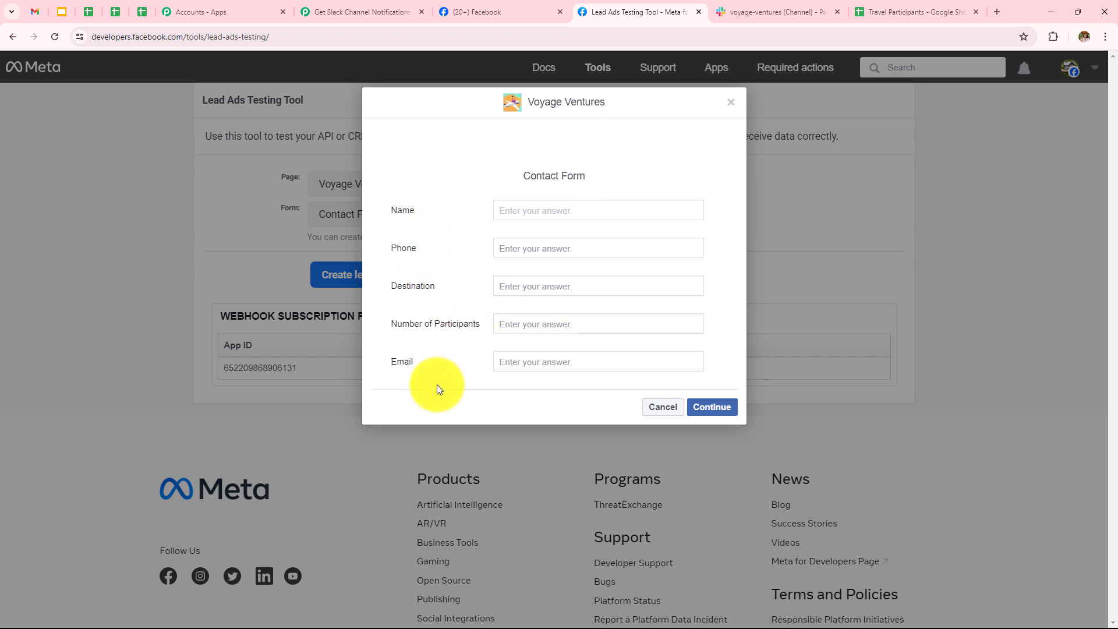
pyautogui.click(662, 407)
# Set the trigger's LeadGen Form to Contact Form and save it to await a test lead.
pyautogui.click(330, 9)
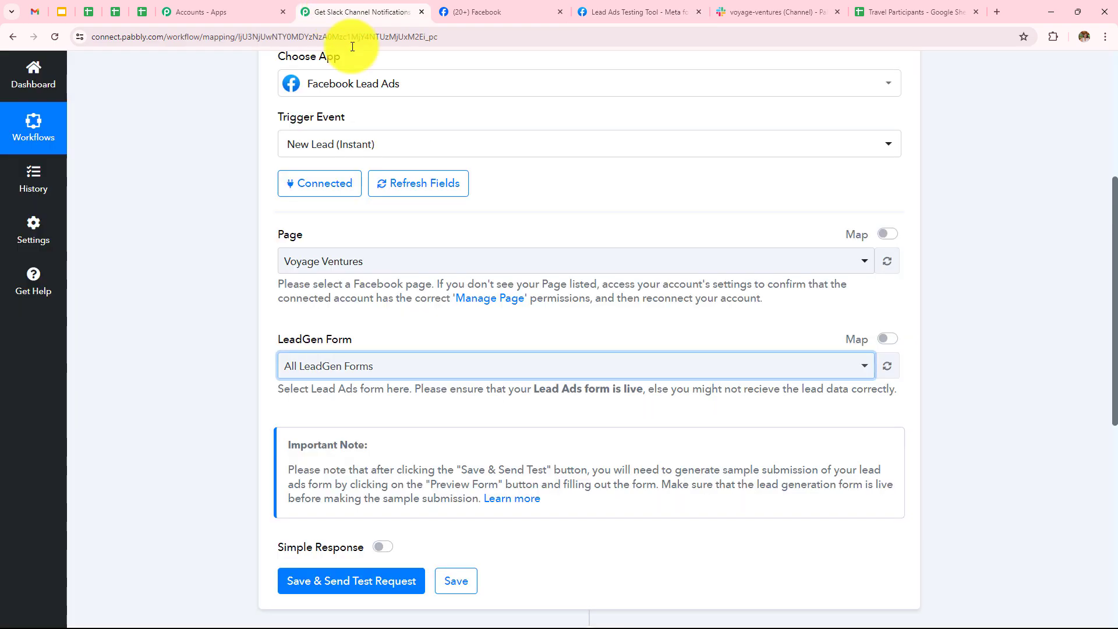
pyautogui.click(400, 365)
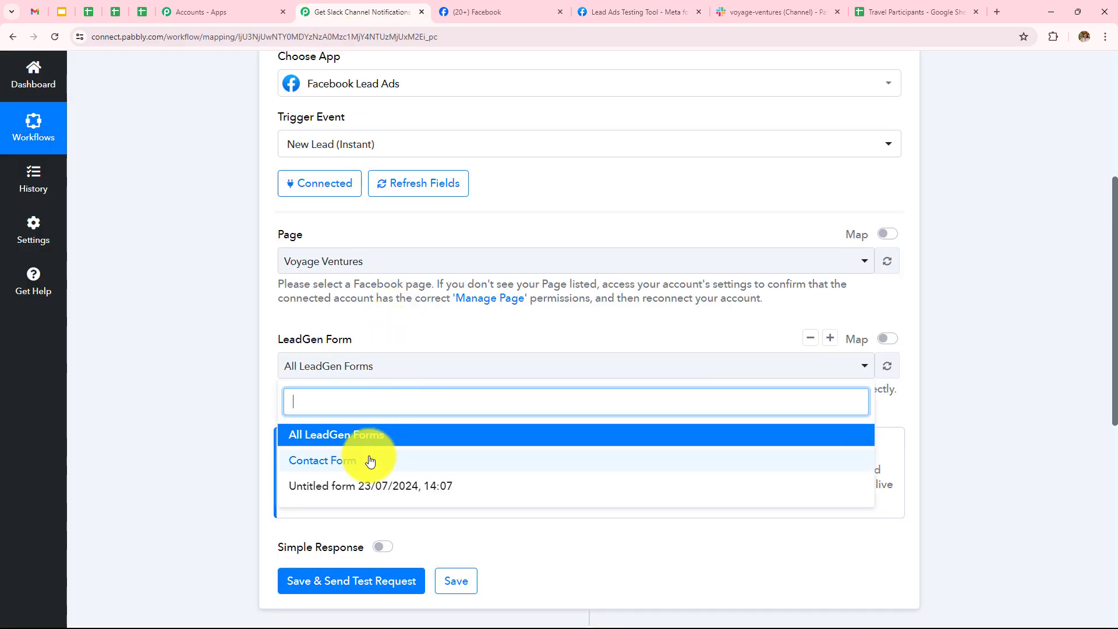
pyautogui.click(337, 460)
pyautogui.scroll(-2, 339, 460)
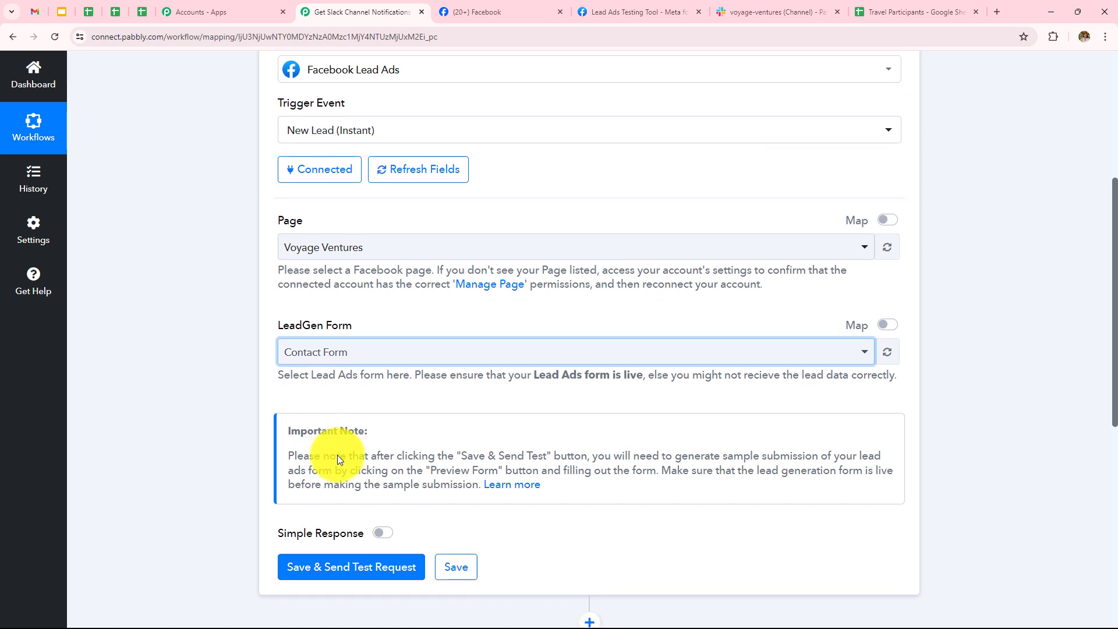
pyautogui.click(338, 464)
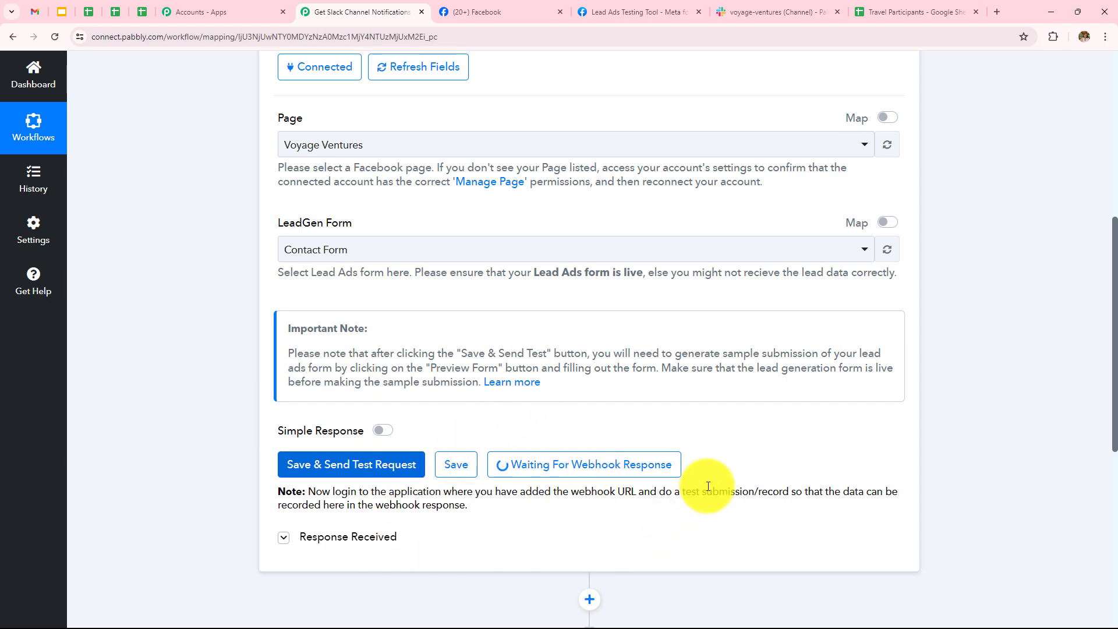
pyautogui.click(622, 5)
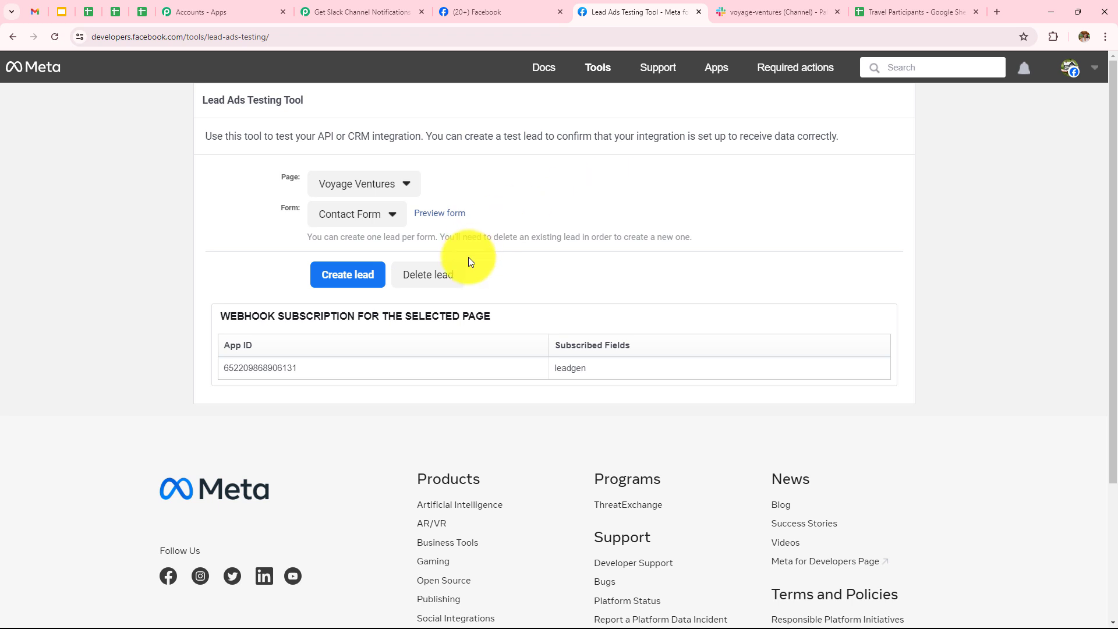
# Delete the previous test lead, reload, and open the Voyage Ventures Contact Form preview.
pyautogui.click(446, 284)
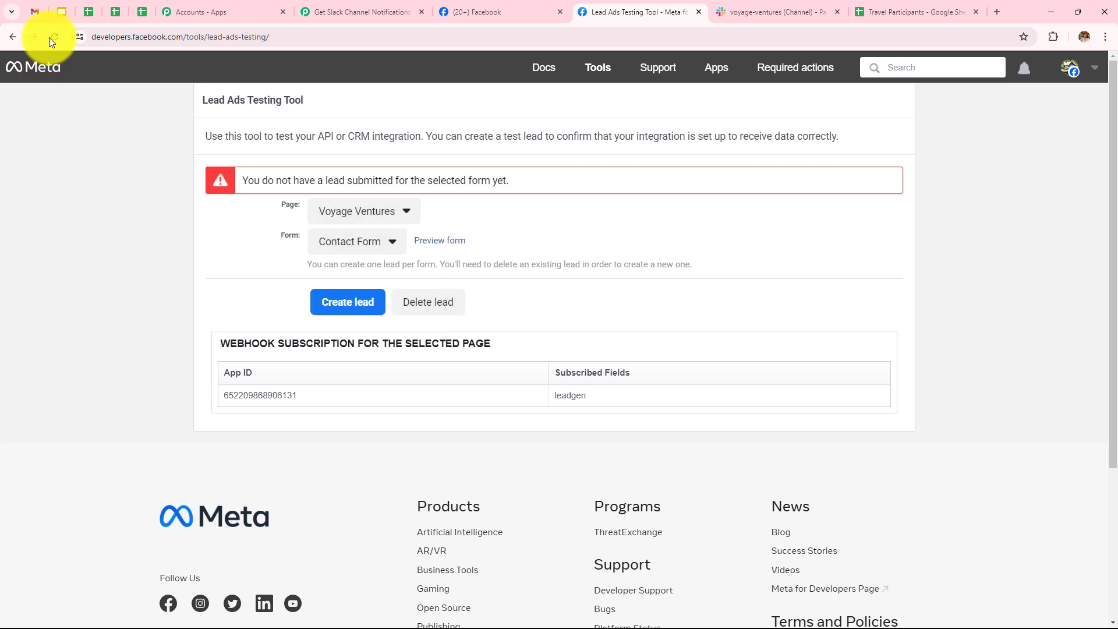
pyautogui.click(54, 37)
pyautogui.click(332, 184)
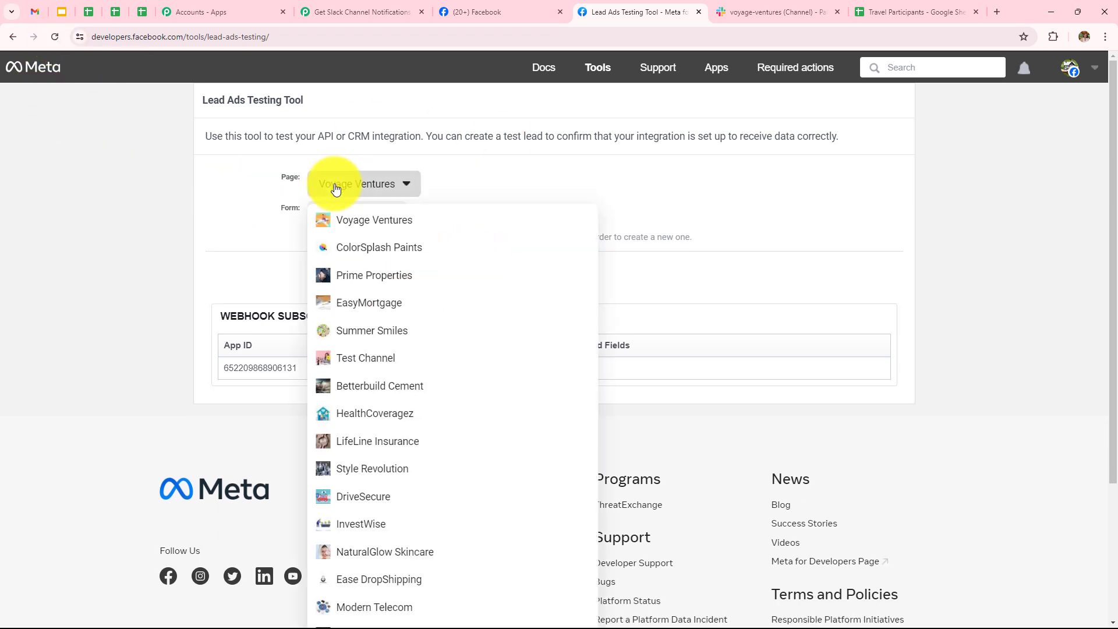
pyautogui.click(355, 226)
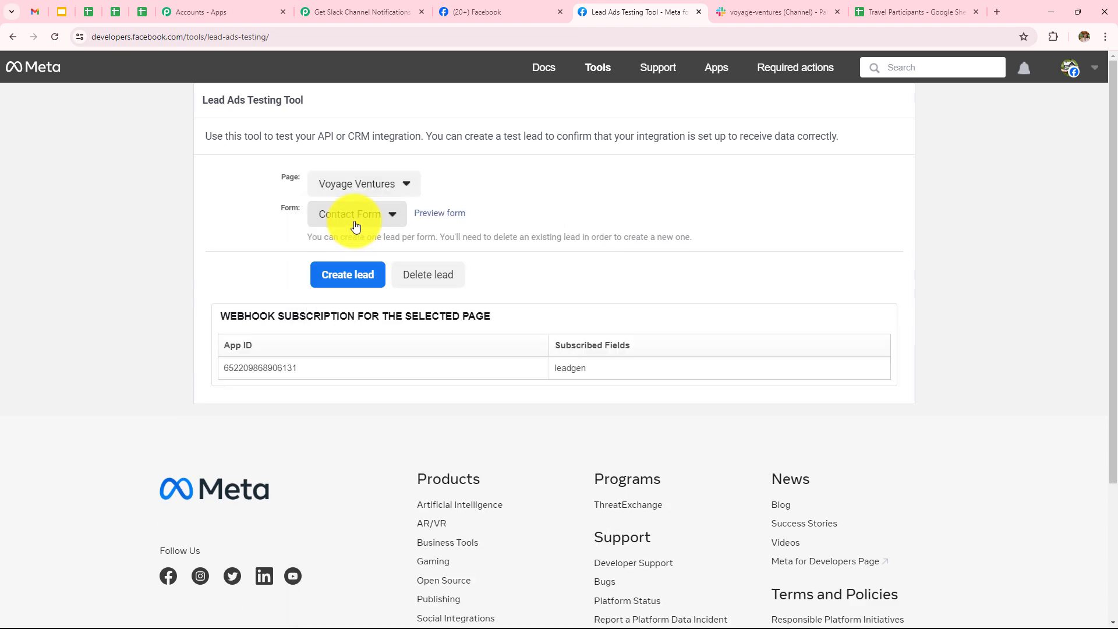
pyautogui.click(452, 215)
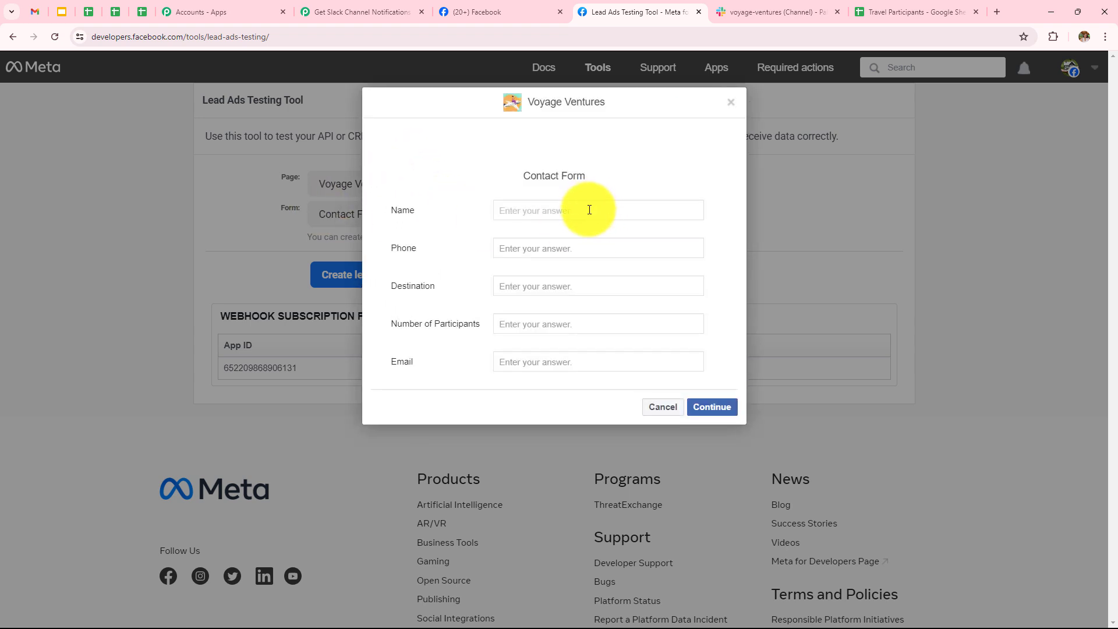
# Fill in a test name, phone, destination Manali, 5 participants and an email, then submit.
pyautogui.click(589, 210)
pyautogui.write('Smart User')
pyautogui.click(578, 254)
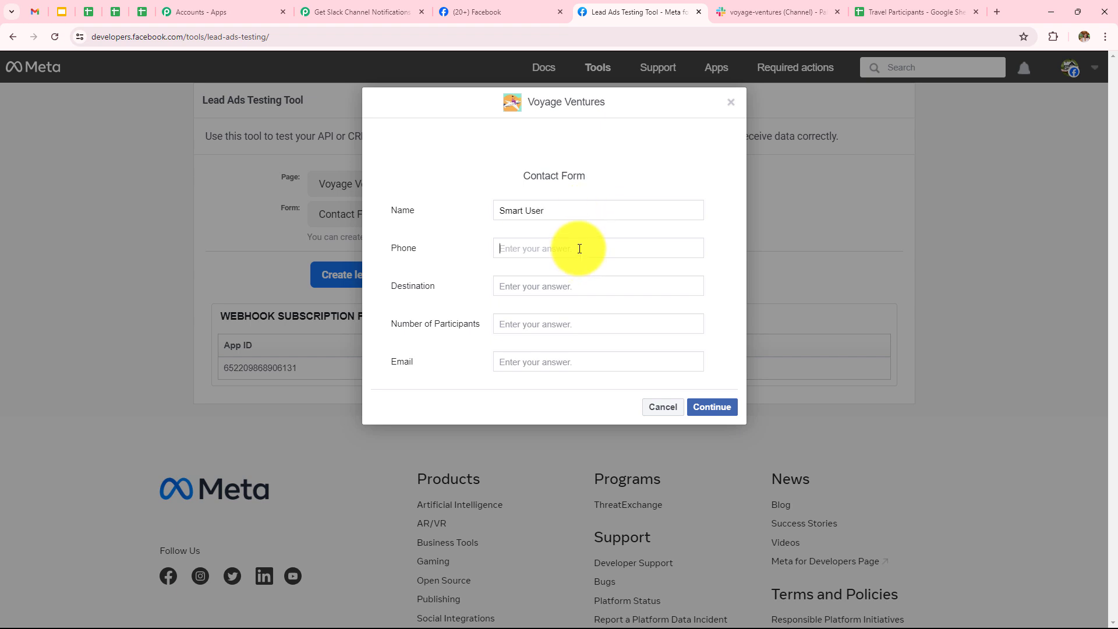
pyautogui.write('9090909090')
pyautogui.click(569, 284)
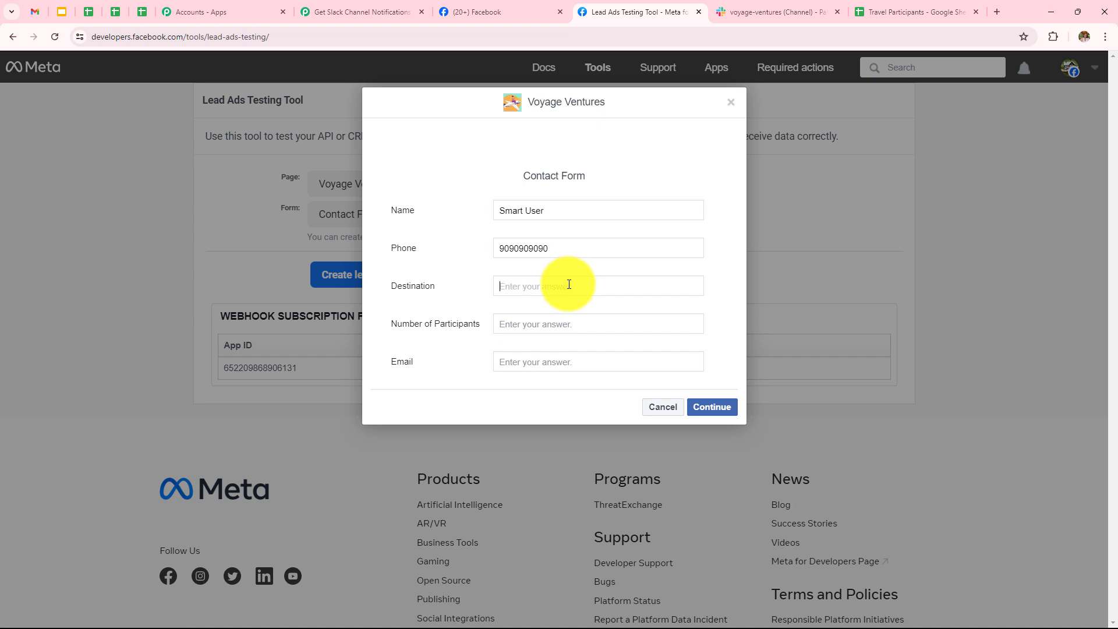
pyautogui.write('Manali')
pyautogui.click(556, 329)
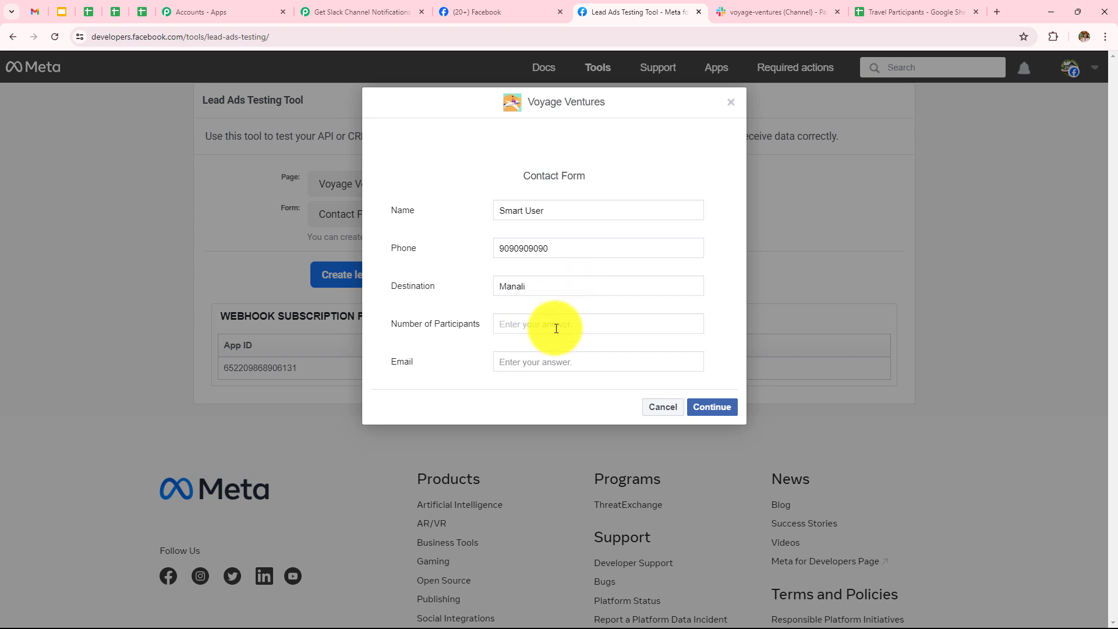
pyautogui.write('5')
pyautogui.click(551, 366)
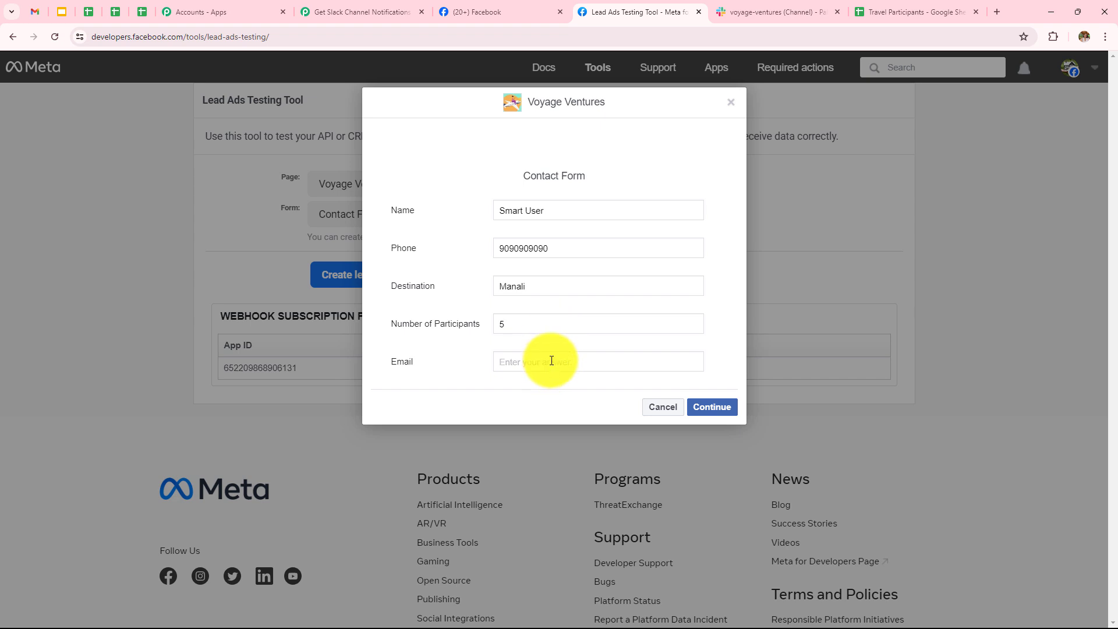
pyautogui.click(709, 408)
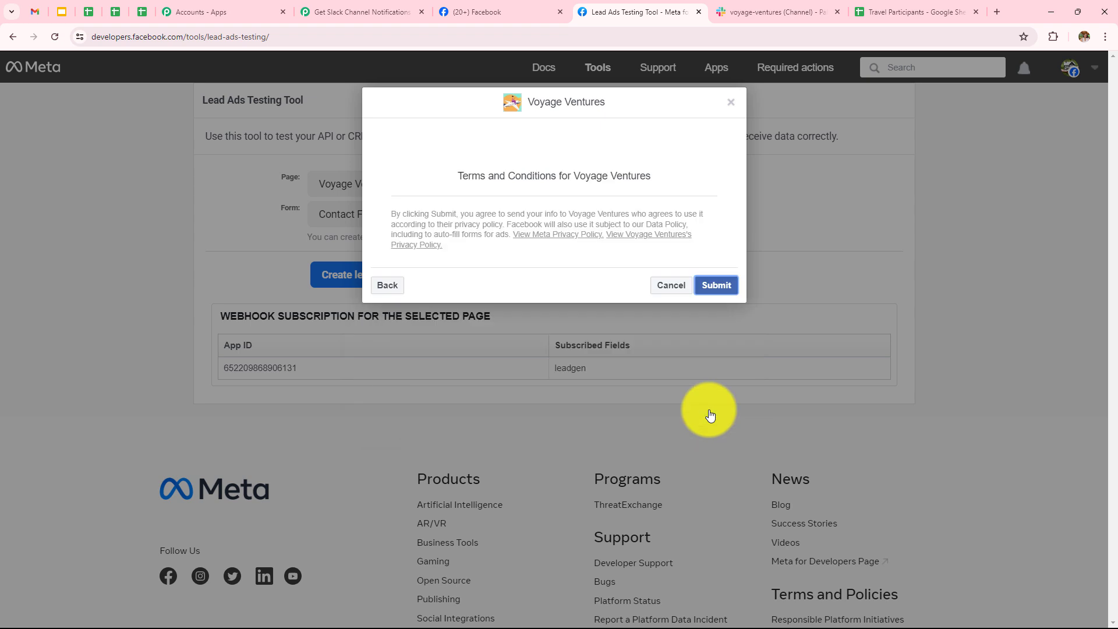
pyautogui.click(713, 289)
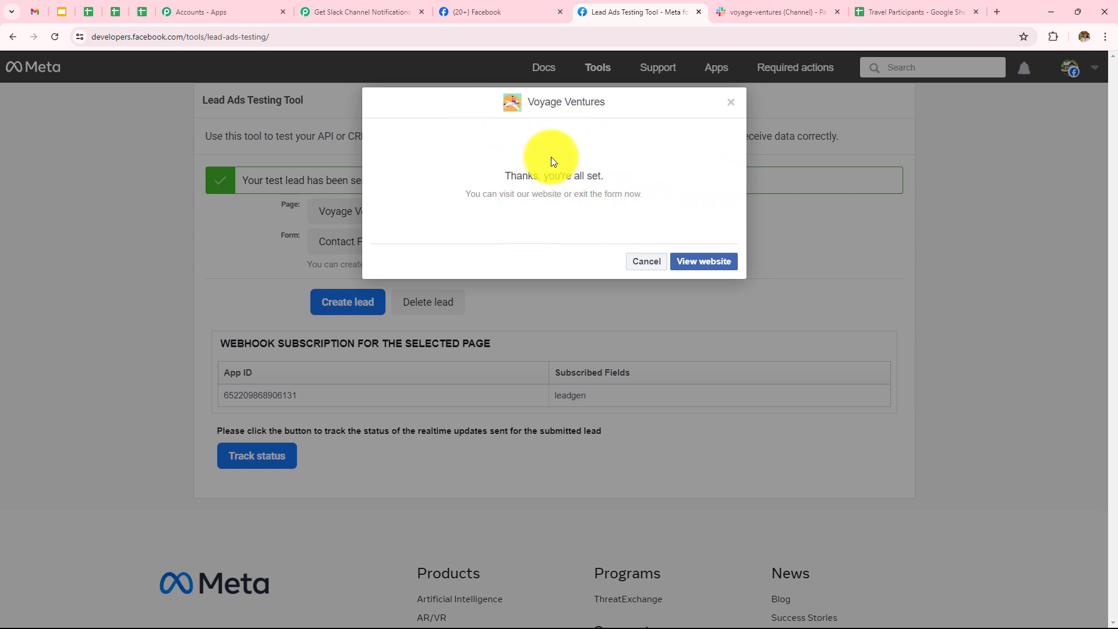
# Review the captured lead (Manali, 5 participants) in Response Received and expand the second step.
pyautogui.click(360, 17)
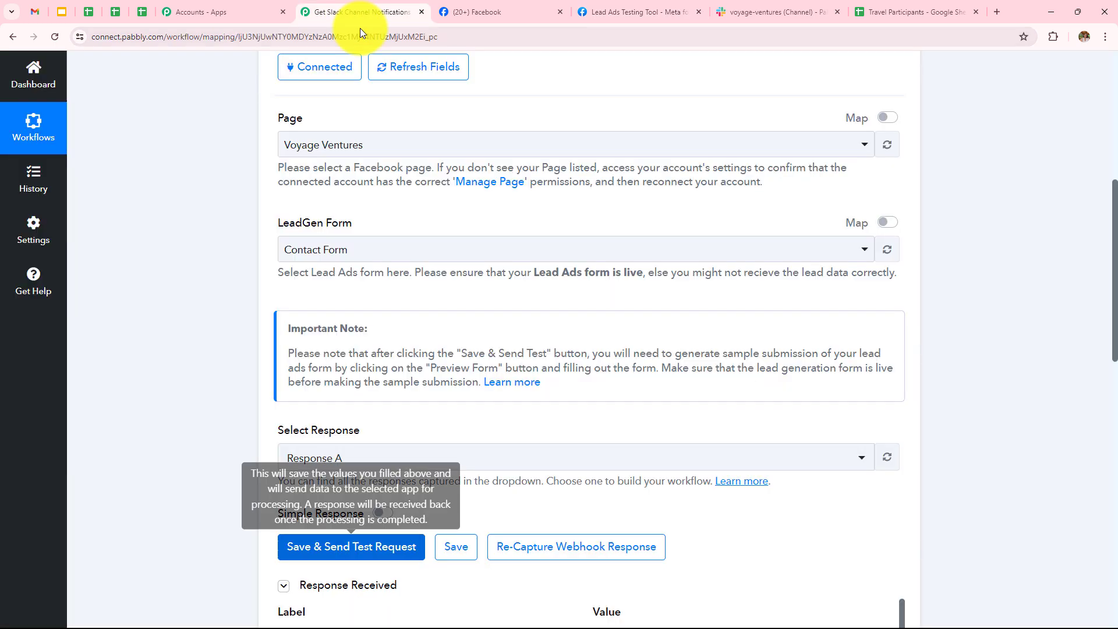
pyautogui.scroll(-8, 654, 307)
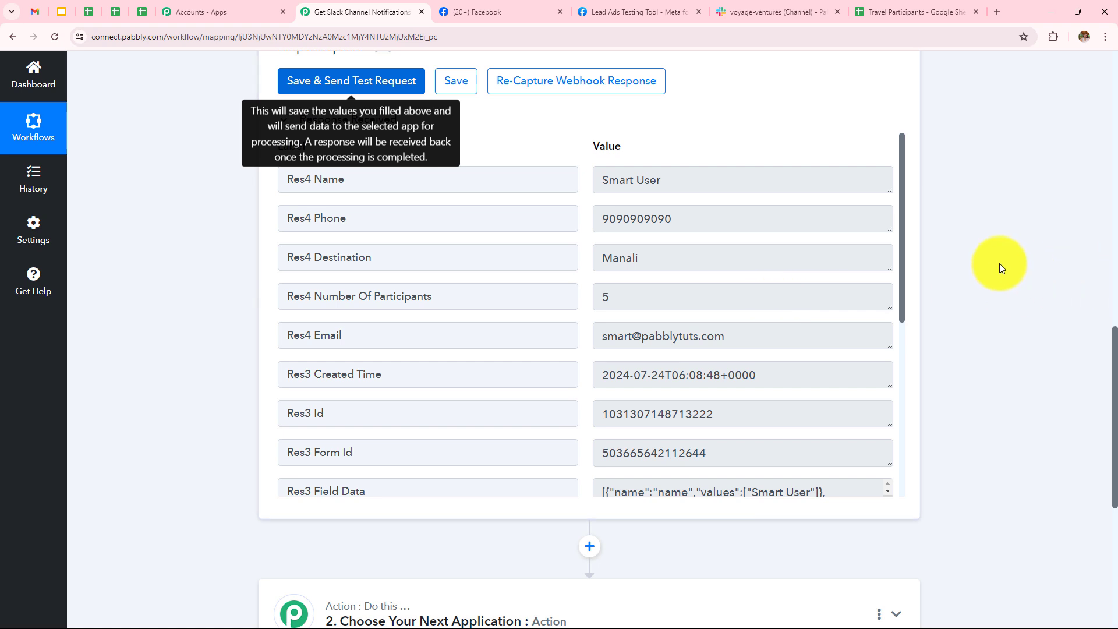
pyautogui.scroll(-6, 999, 263)
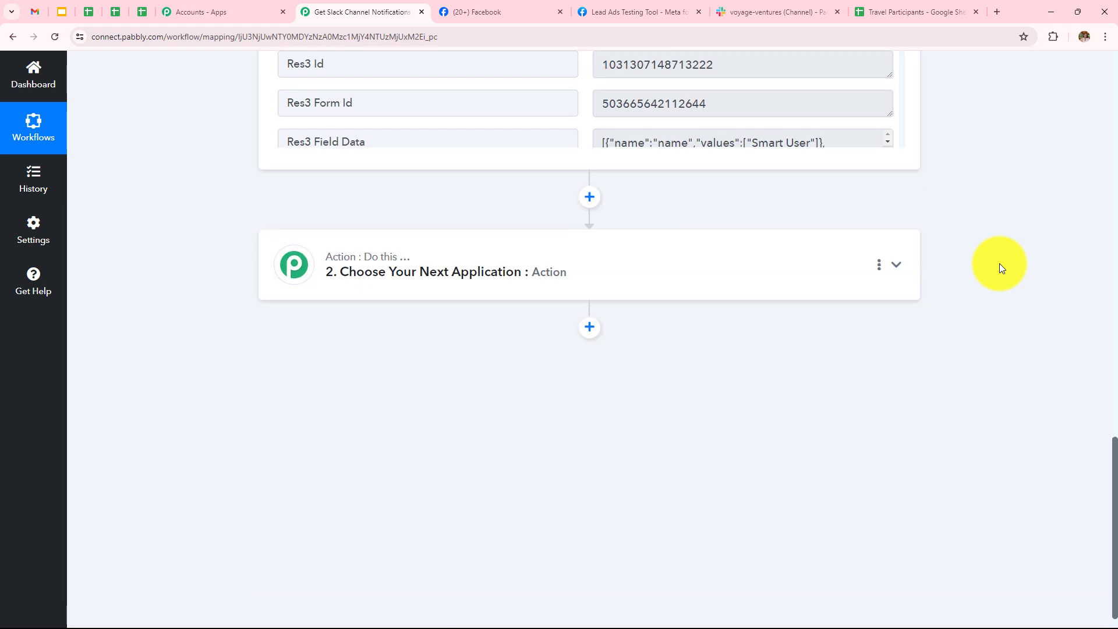
pyautogui.click(624, 293)
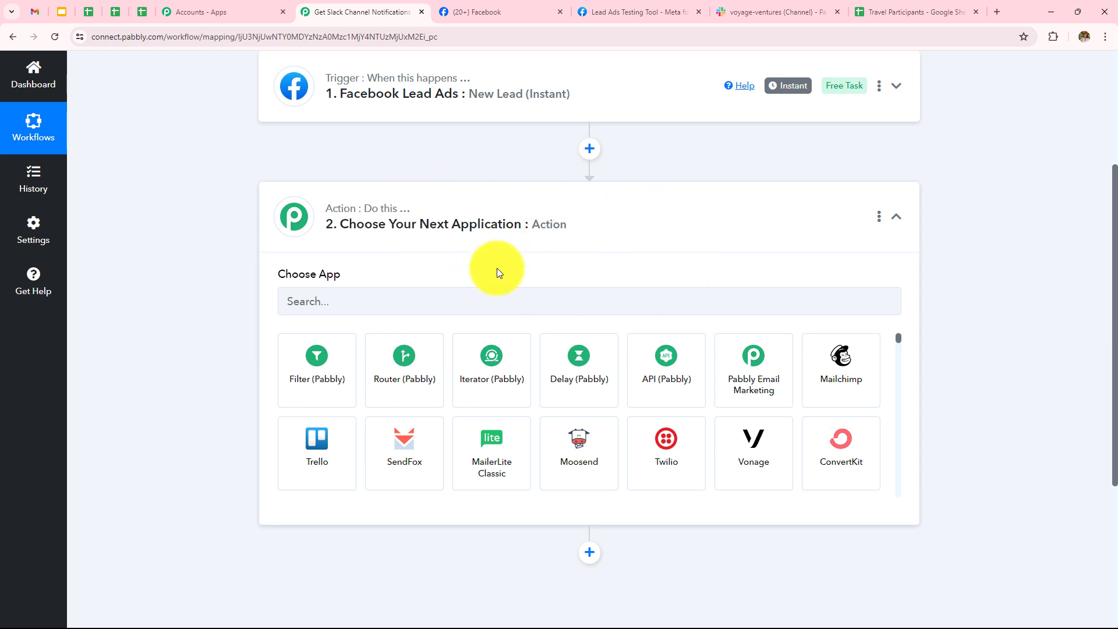
# Set the action to Slack's Send Channel Message and start connecting a Slack account.
pyautogui.click(513, 302)
pyautogui.write('Sla')
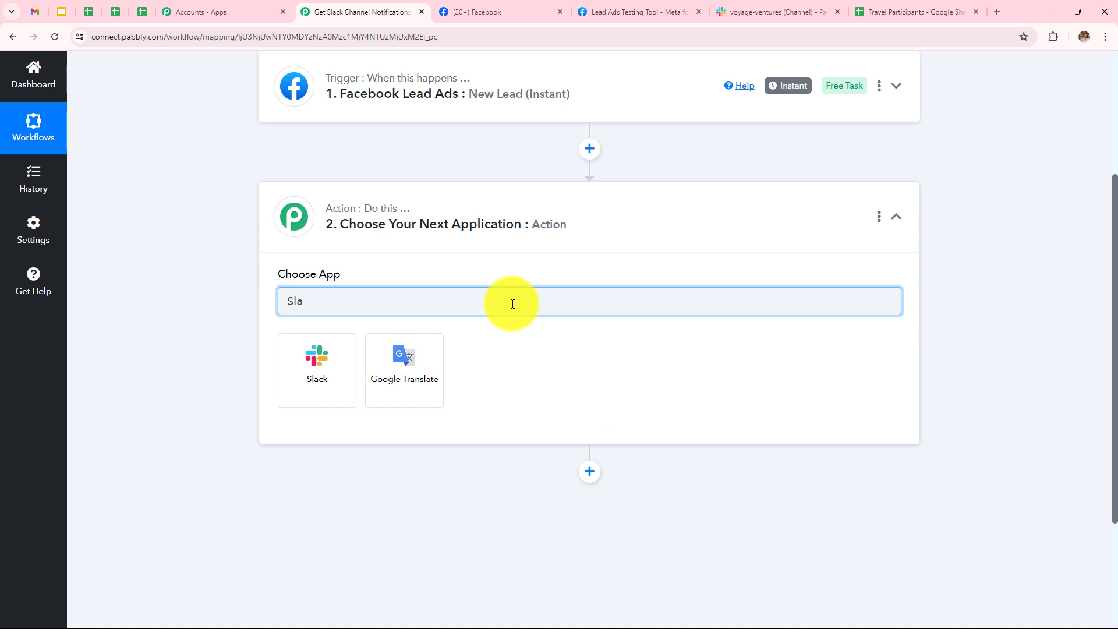
pyautogui.click(332, 357)
pyautogui.click(331, 360)
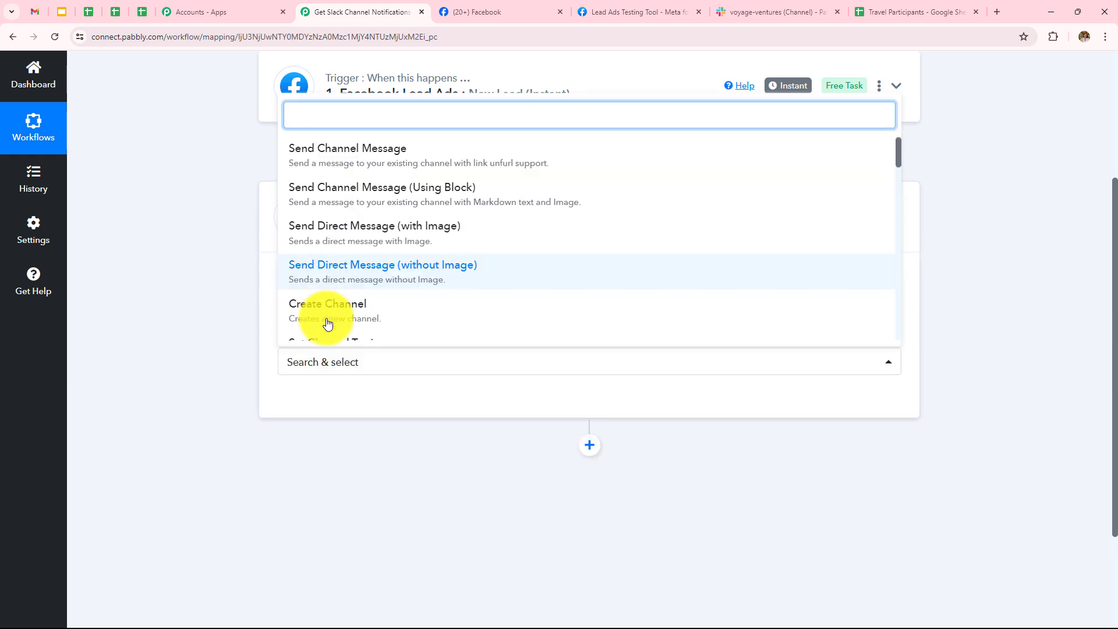
pyautogui.click(463, 162)
pyautogui.click(329, 401)
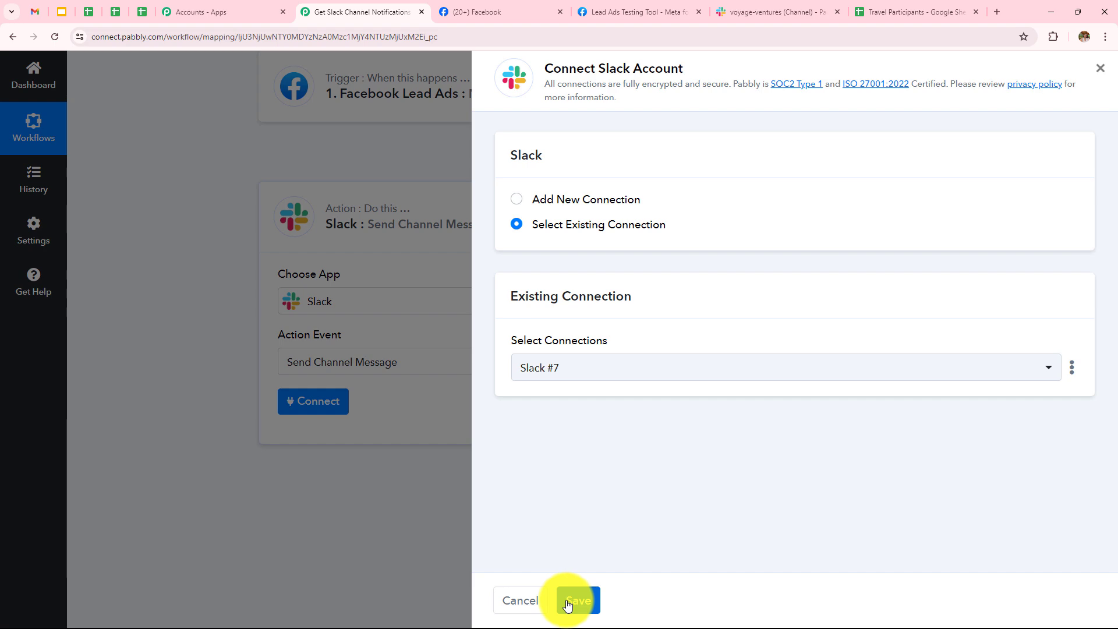
# Authorize a new Slack connection with the 'user' token type and allow workspace access.
pyautogui.click(517, 198)
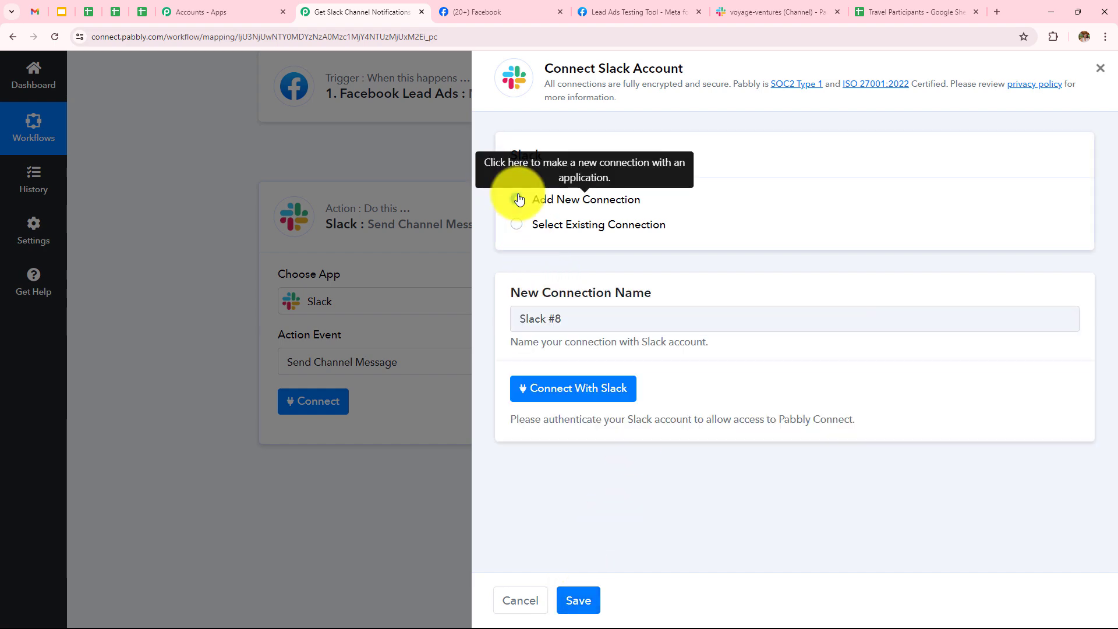
pyautogui.click(606, 389)
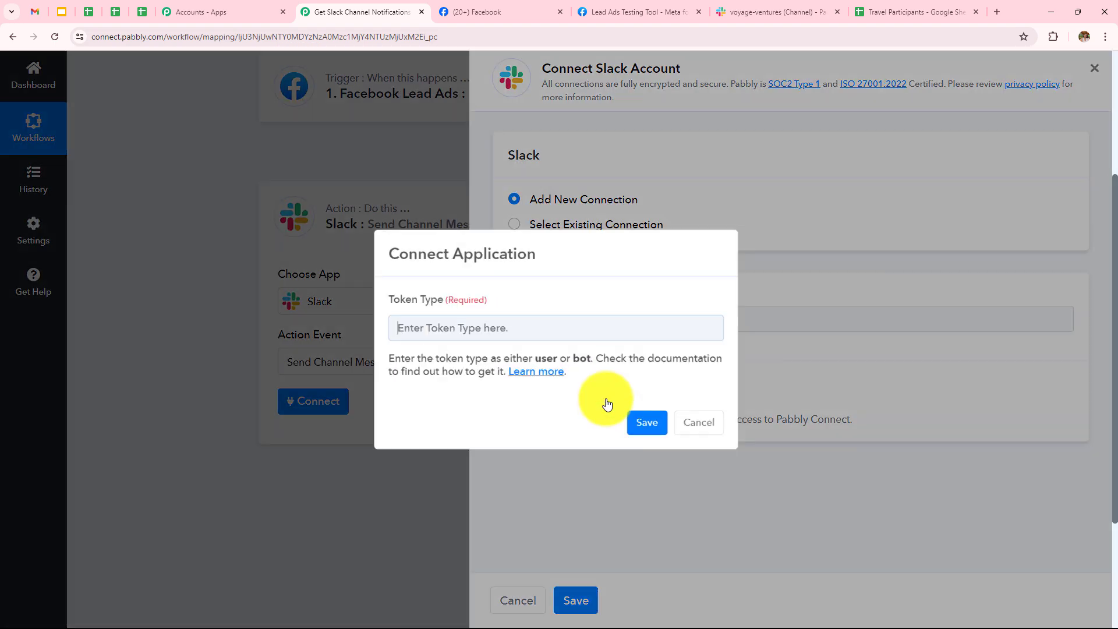
pyautogui.click(407, 319)
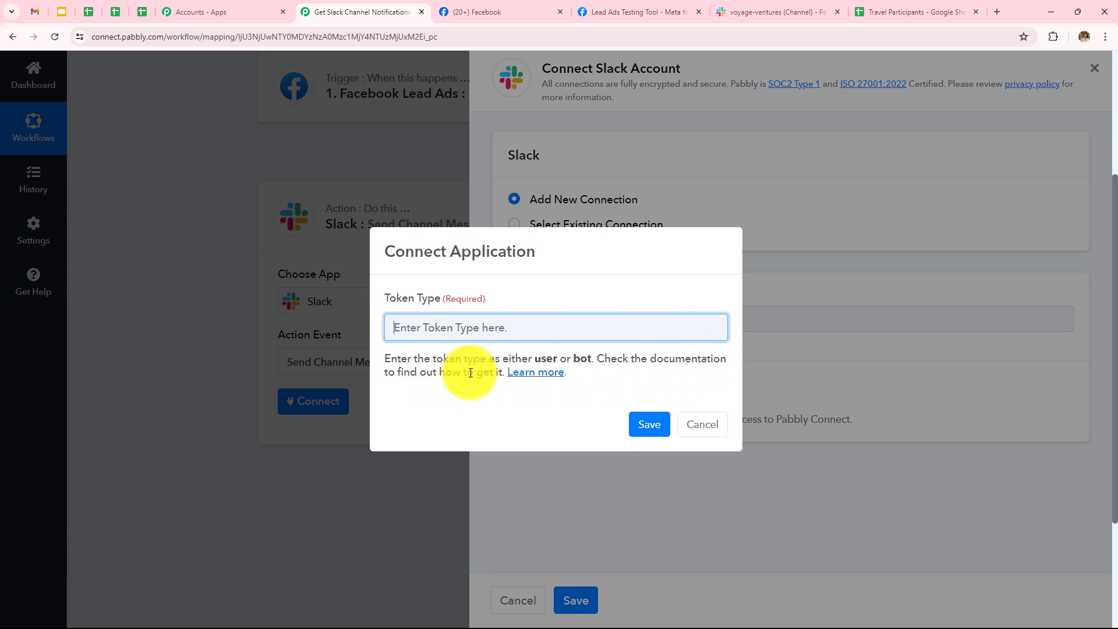
pyautogui.write('user')
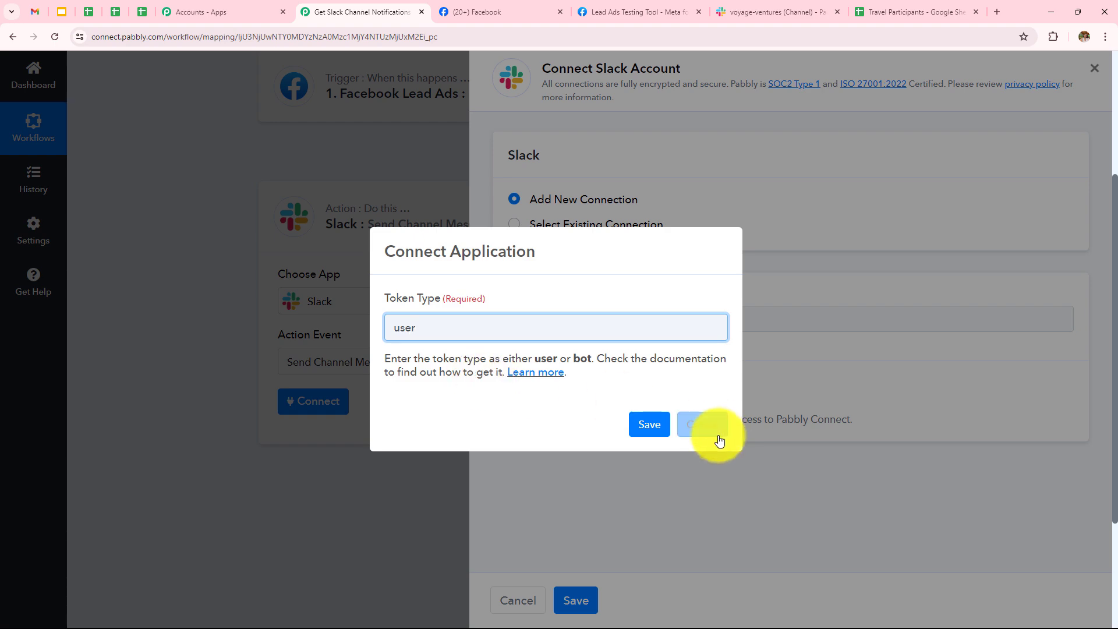
pyautogui.click(649, 424)
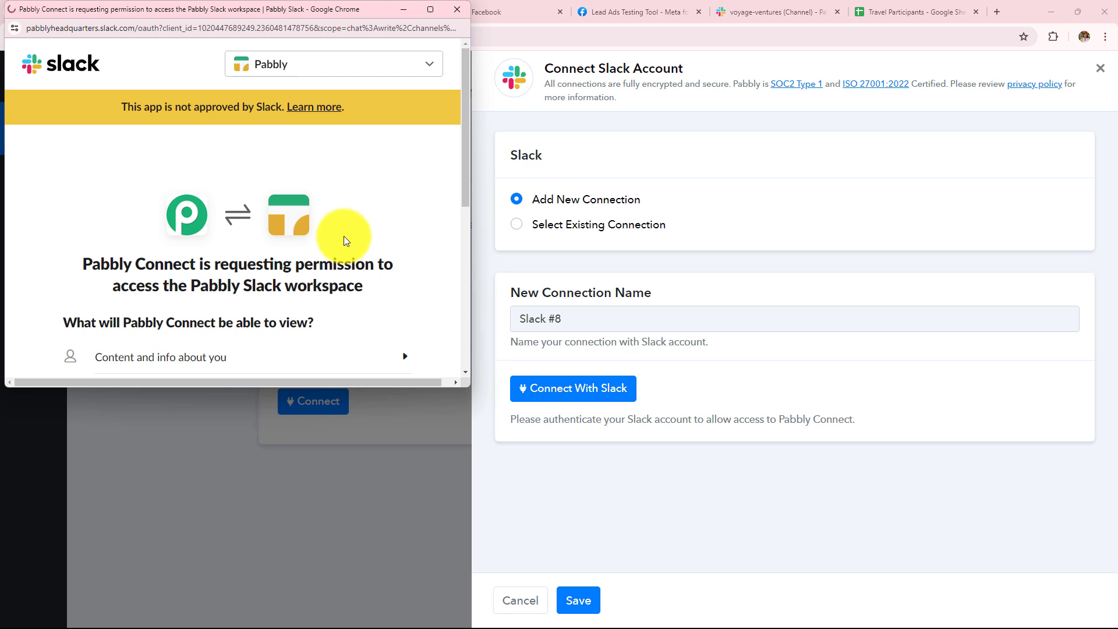
pyautogui.scroll(-5, 343, 236)
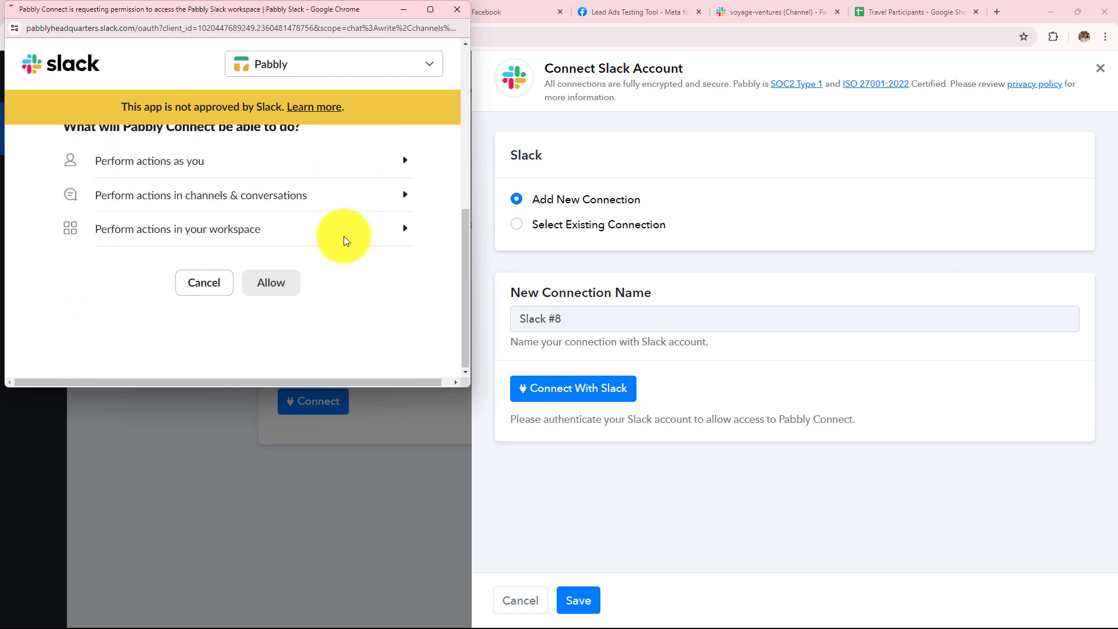
pyautogui.scroll(-5, 343, 236)
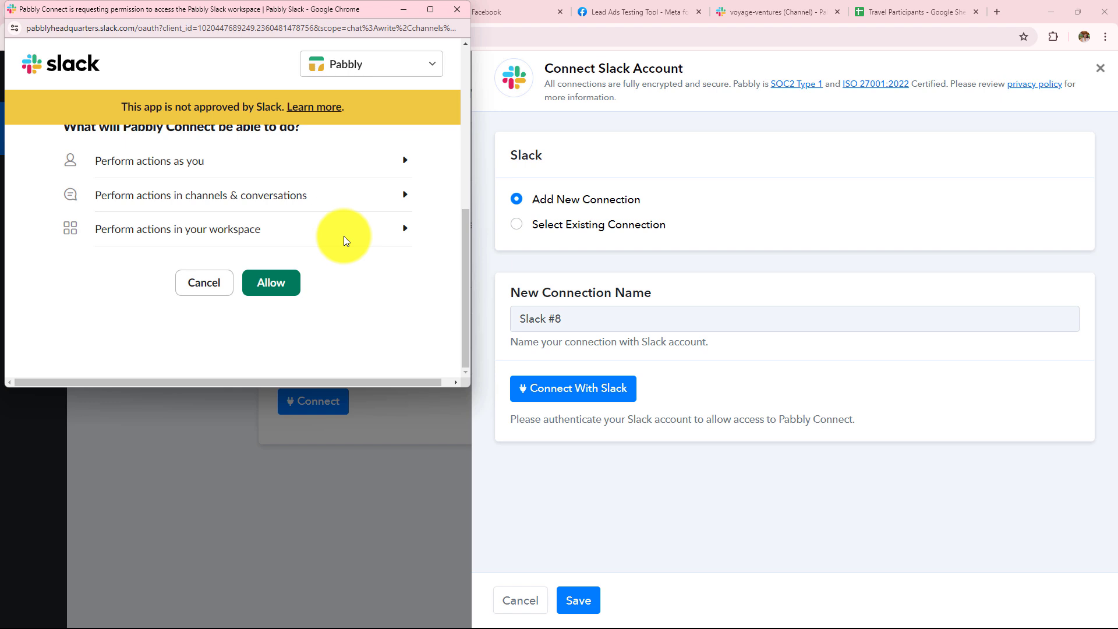
pyautogui.click(277, 291)
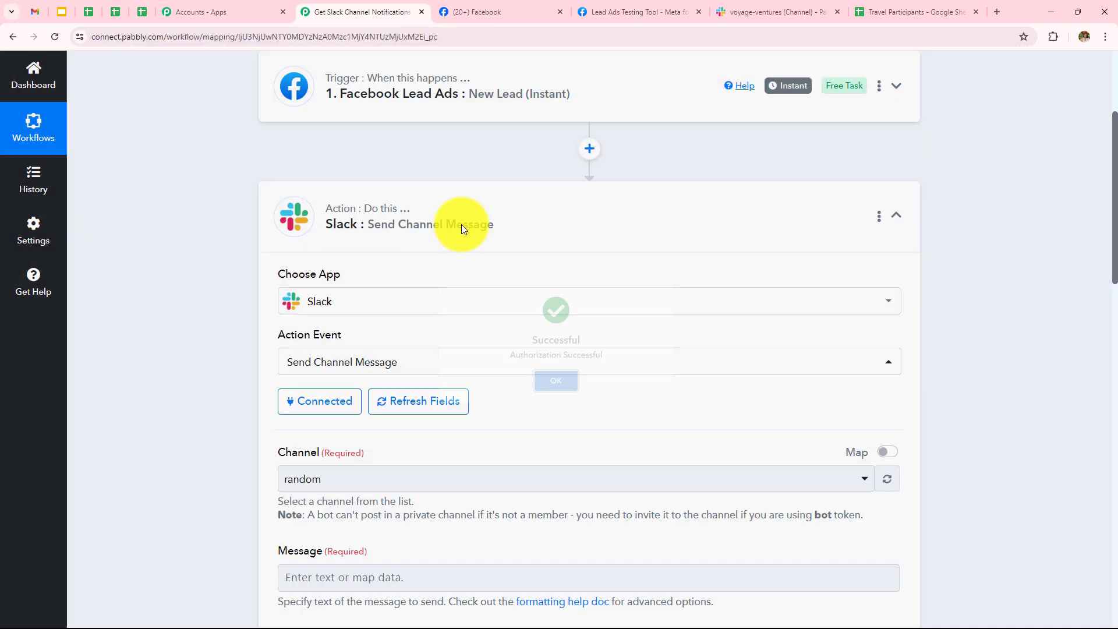
# Look up the voyage-ventures channel in Slack, then choose voyage-ventures as the Channel.
pyautogui.scroll(2, 514, 204)
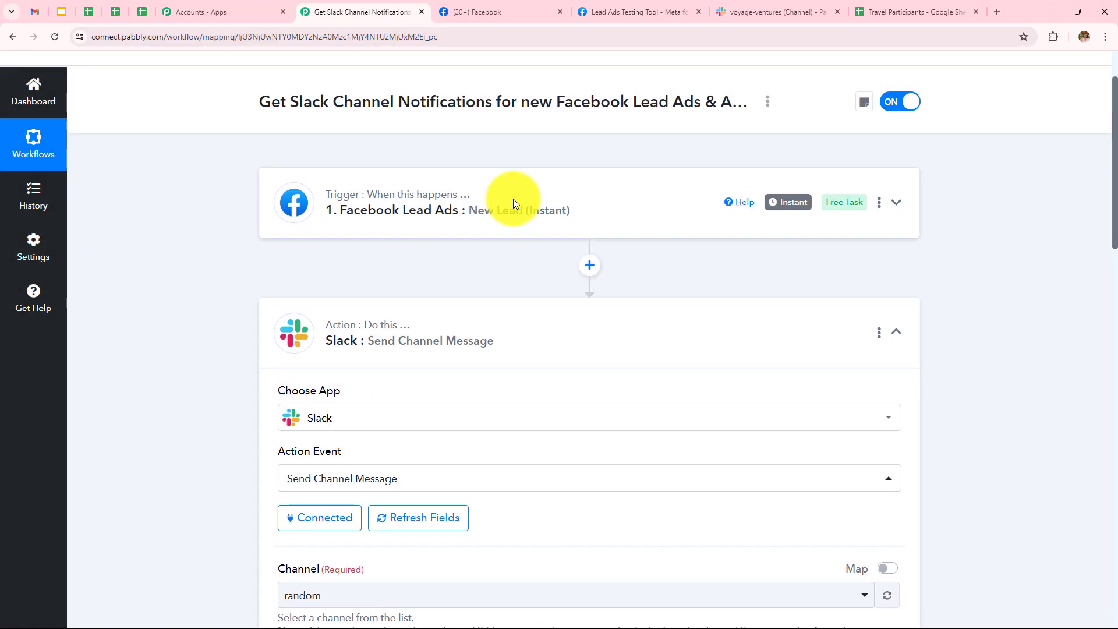
pyautogui.scroll(-5, 512, 201)
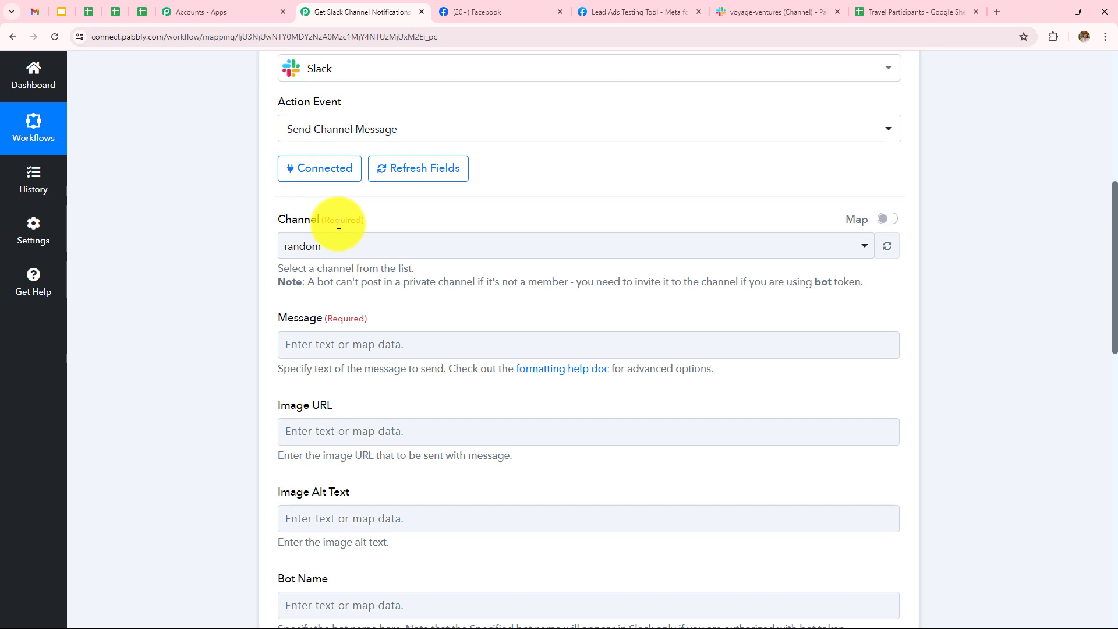
pyautogui.click(774, 12)
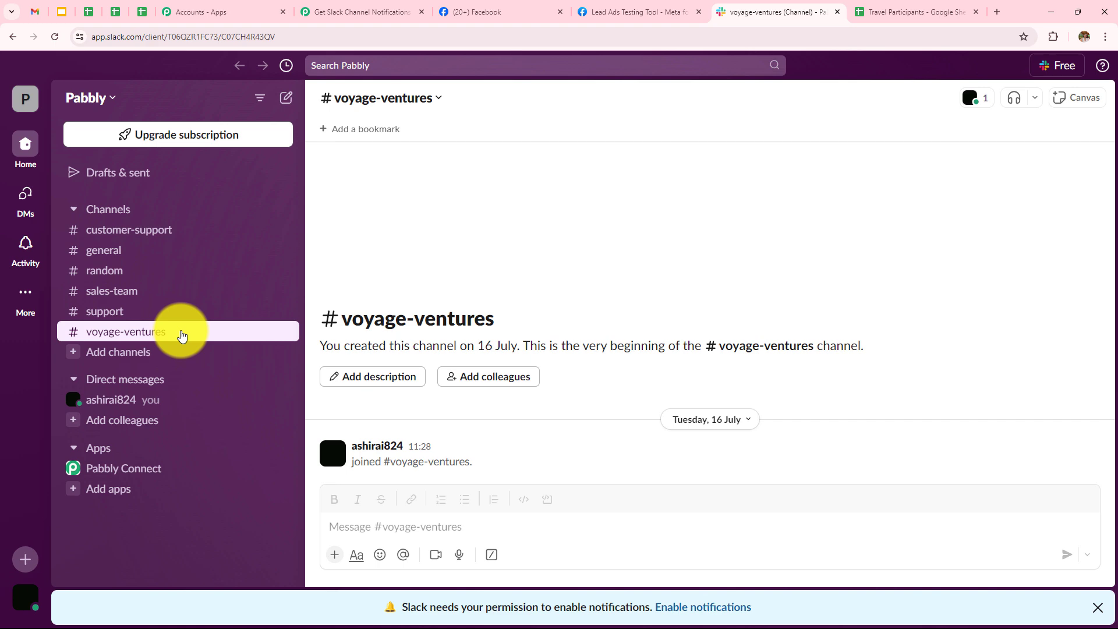
pyautogui.click(360, 13)
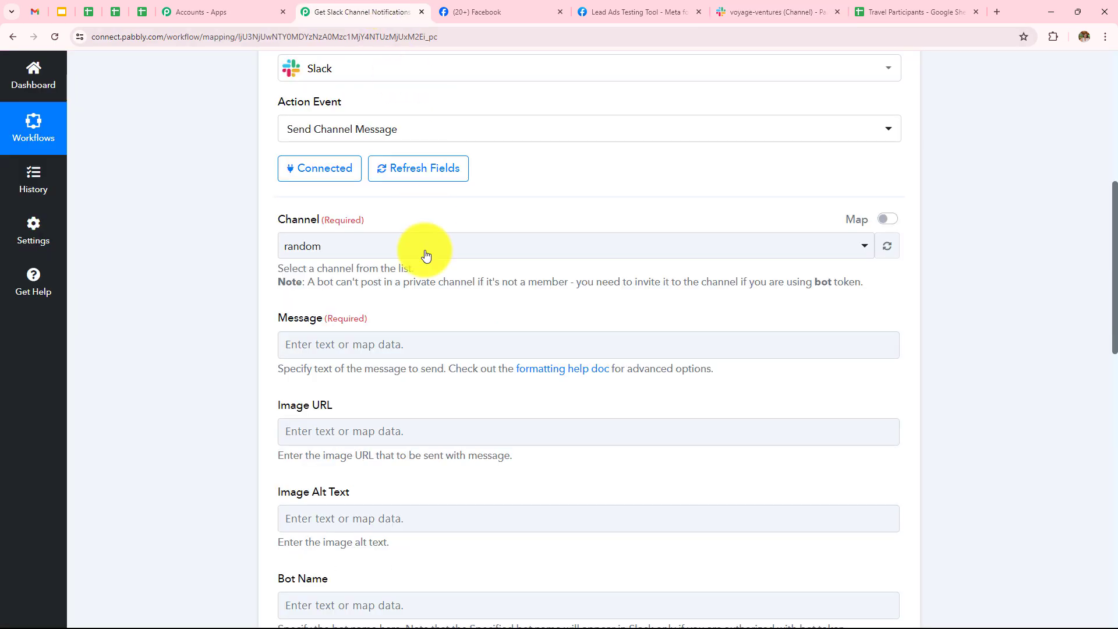
pyautogui.click(337, 249)
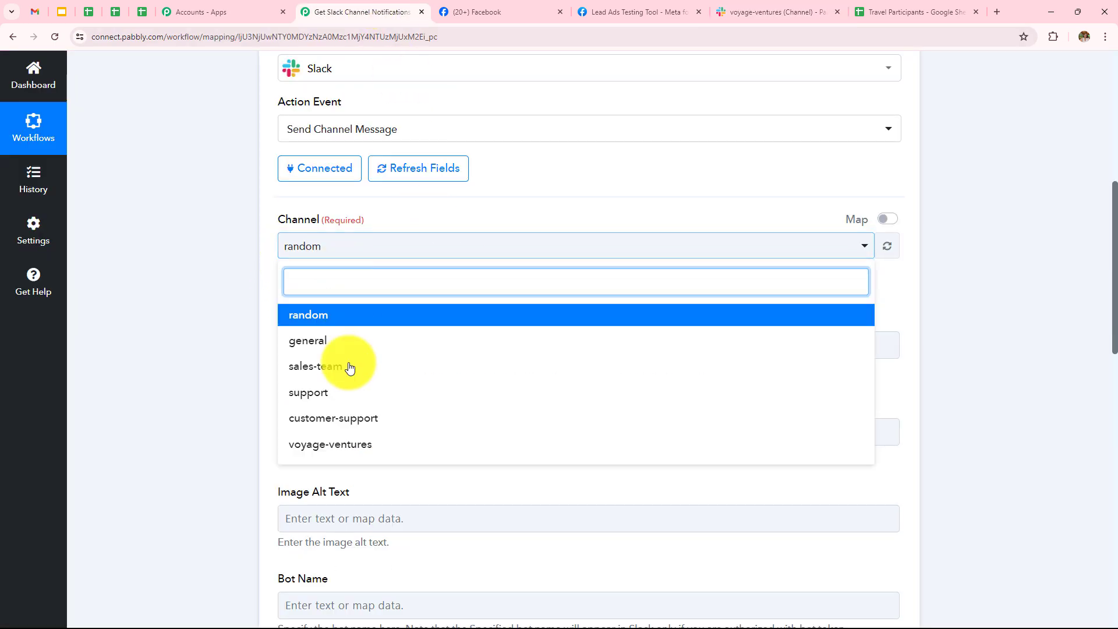
pyautogui.click(330, 444)
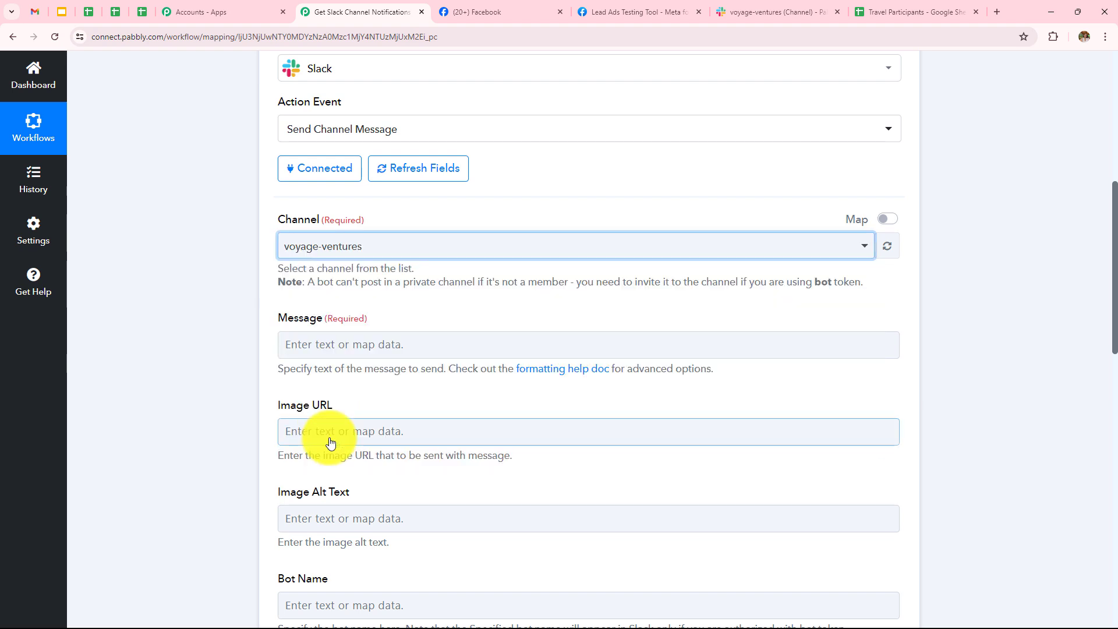
pyautogui.scroll(-2, 244, 312)
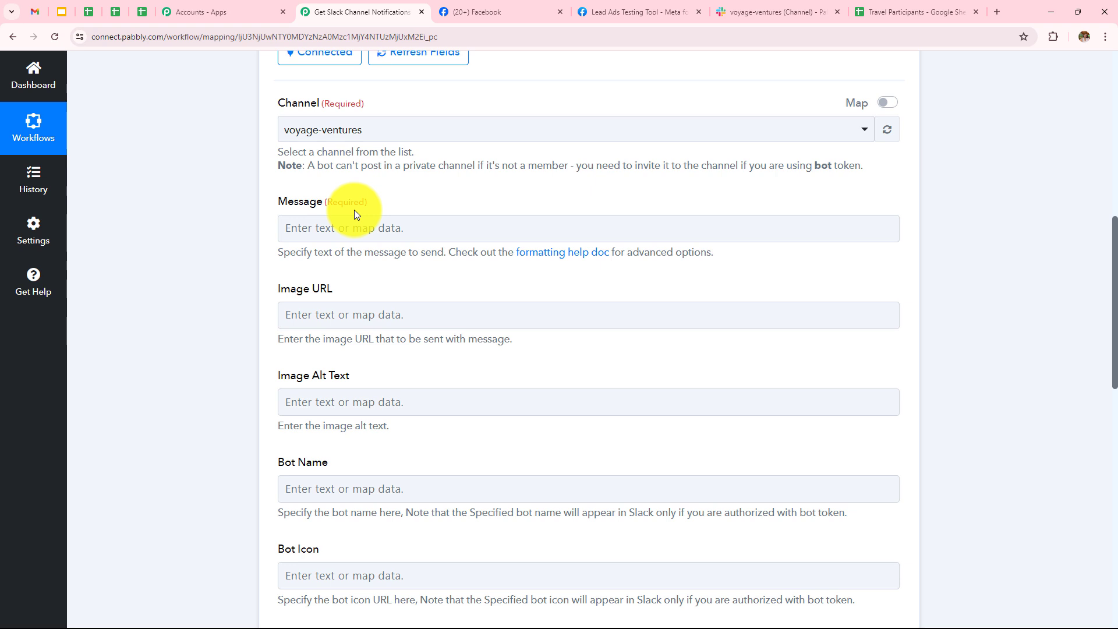
# Write the message intro: 'Dear Team,', the lead-received line, contact request, and 'Here are the details:'.
pyautogui.click(353, 236)
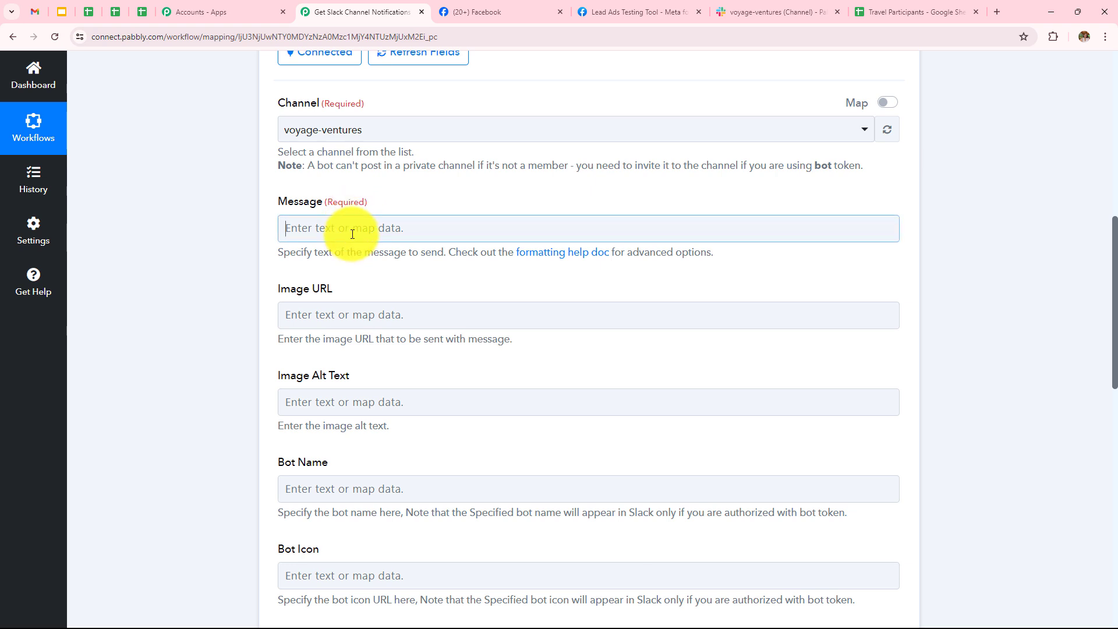
pyautogui.write('Dear ')
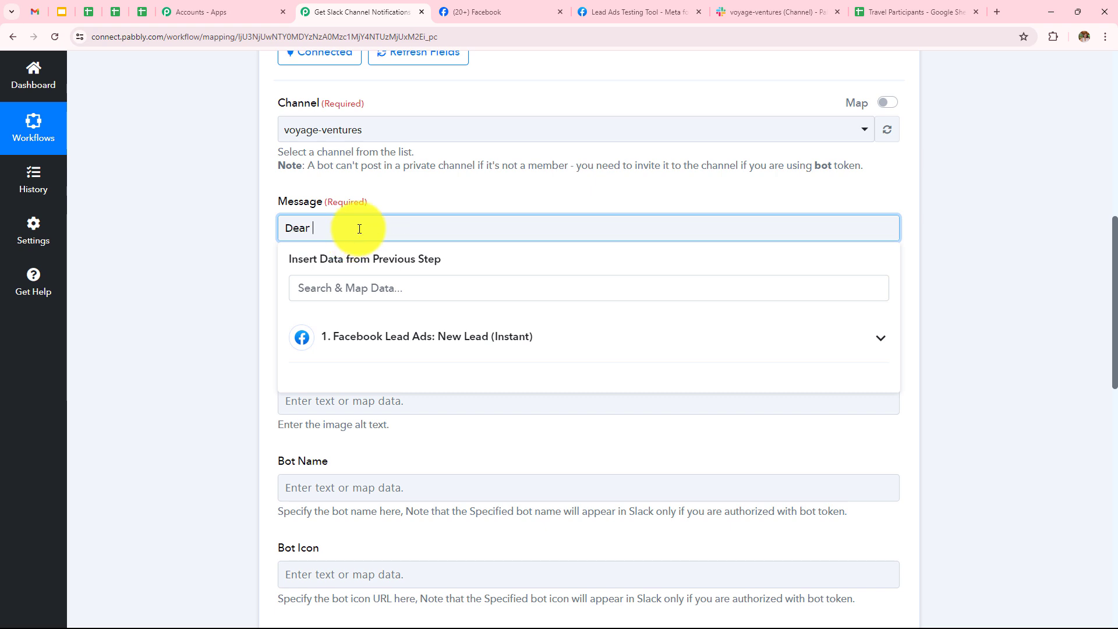
pyautogui.write('Team,')
pyautogui.press('Return')
pyautogui.write('Here we ')
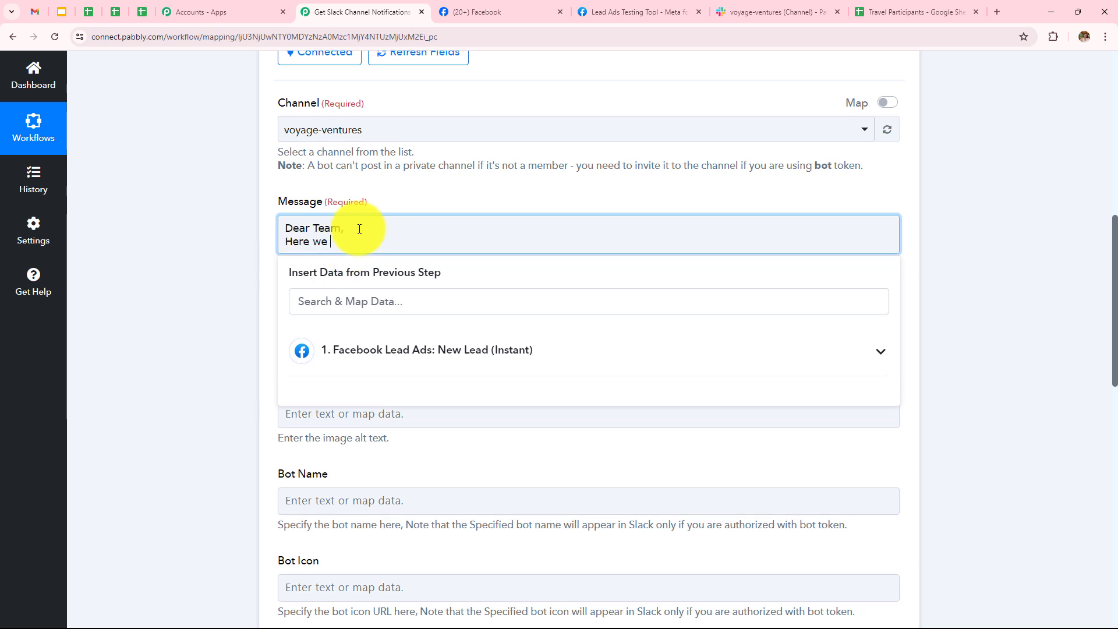
pyautogui.write('have received the lead detail.')
pyautogui.press('Return')
pyautogui.write('pl')
pyautogui.press('BackSpace')
pyautogui.press('BackSpace')
pyautogui.write('Please make to ')
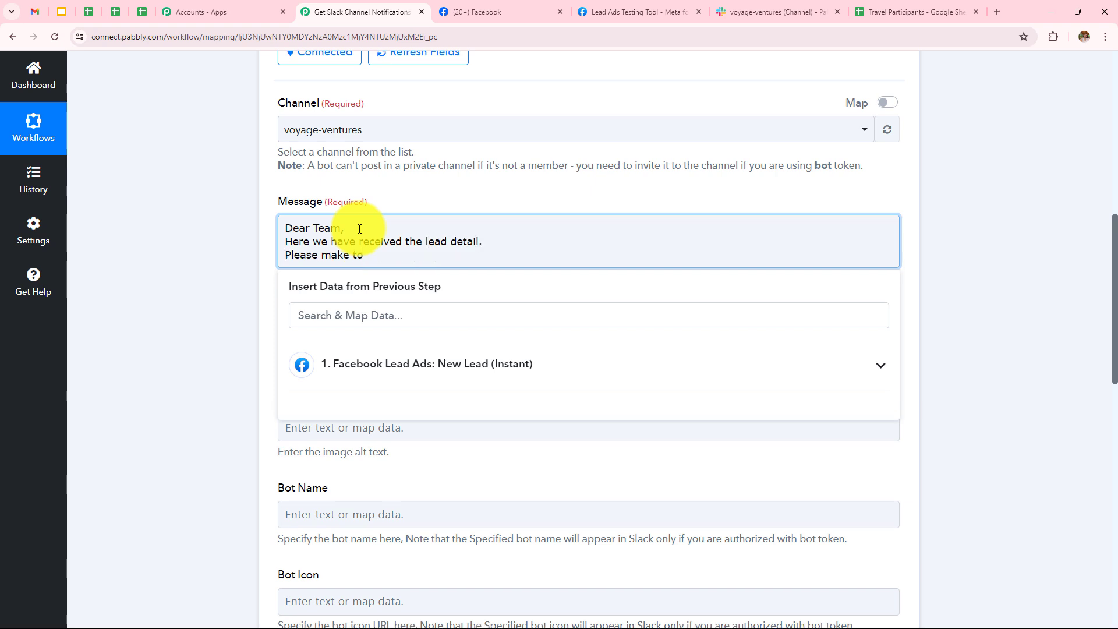
pyautogui.write('contact and update the participant.')
pyautogui.press('Return')
pyautogui.write('Her')
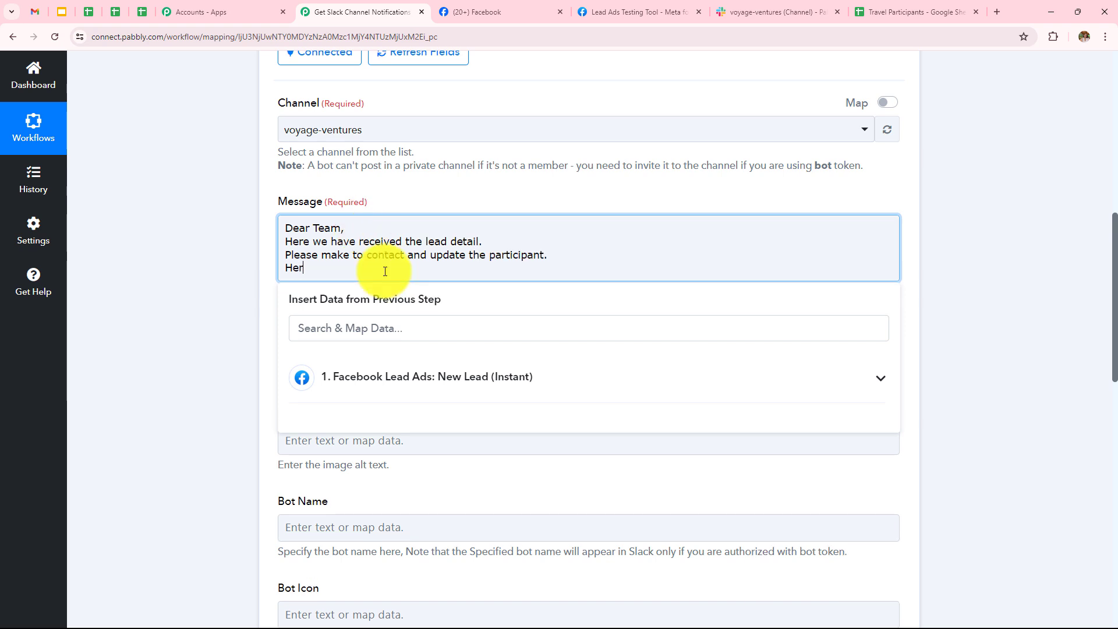
pyautogui.write('e are the details:')
# Add Name:, Phone:, Email:, Number of Participants: and Destination: lines, signed 'Thanks' and 'Regards'.
pyautogui.press('Return')
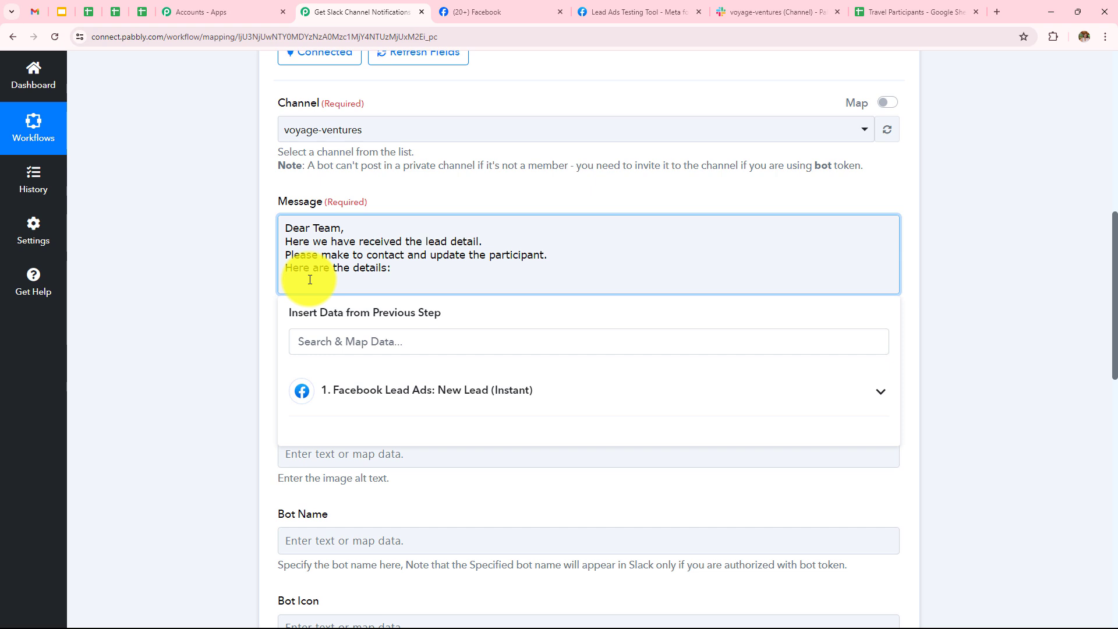
pyautogui.write('e:')
pyautogui.press('Return')
pyautogui.write('Phone:')
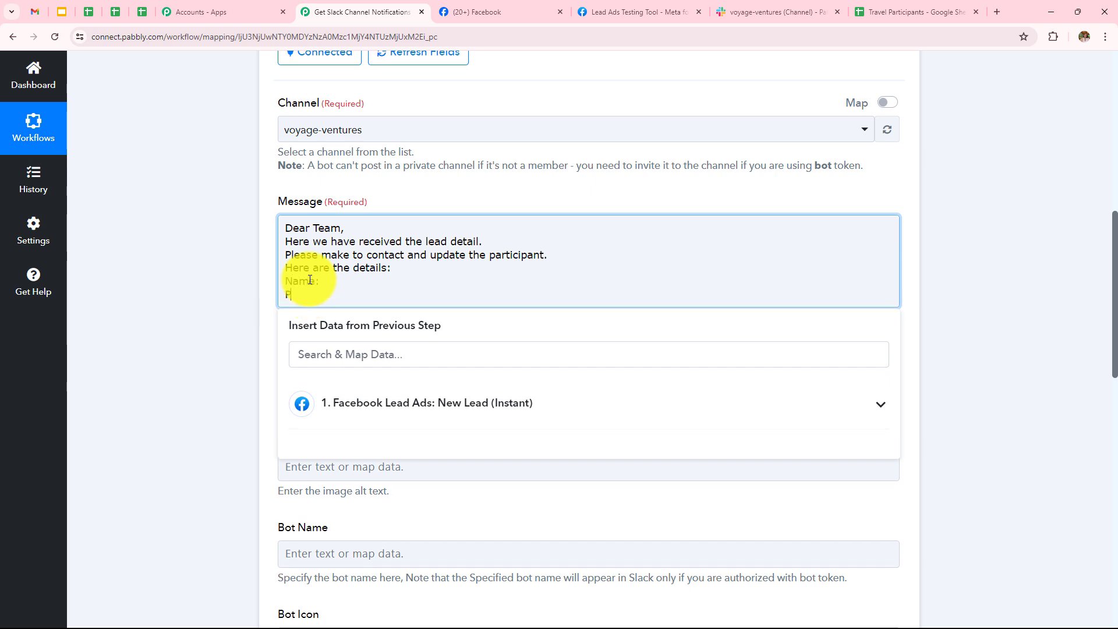
pyautogui.press('Return')
pyautogui.write('Email:')
pyautogui.press('Return')
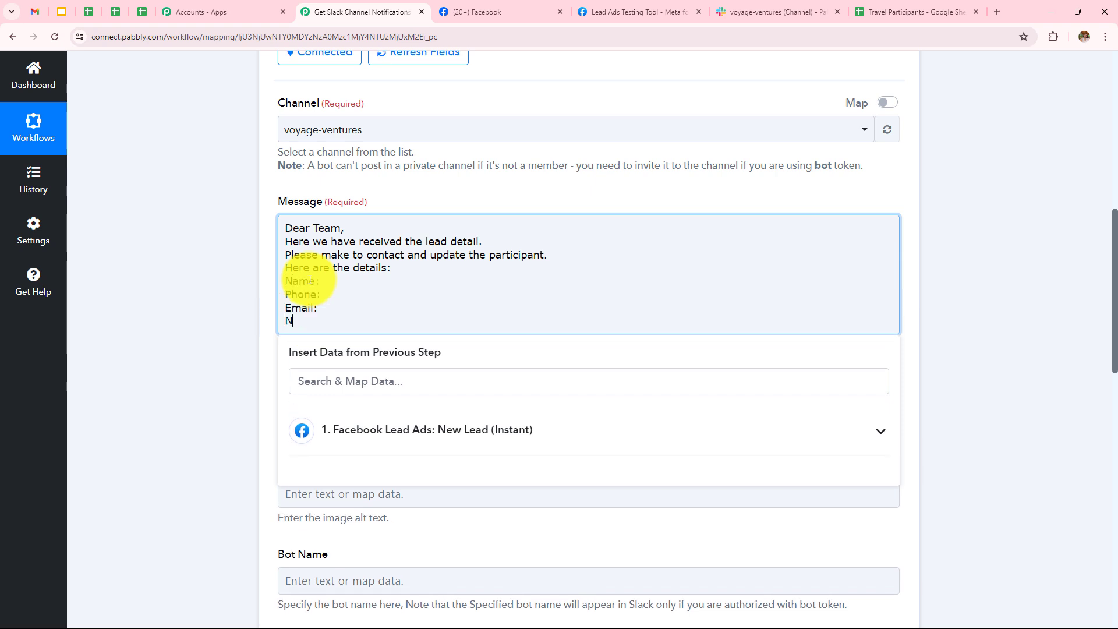
pyautogui.write('Number of Participants:')
pyautogui.press('Return')
pyautogui.write('De')
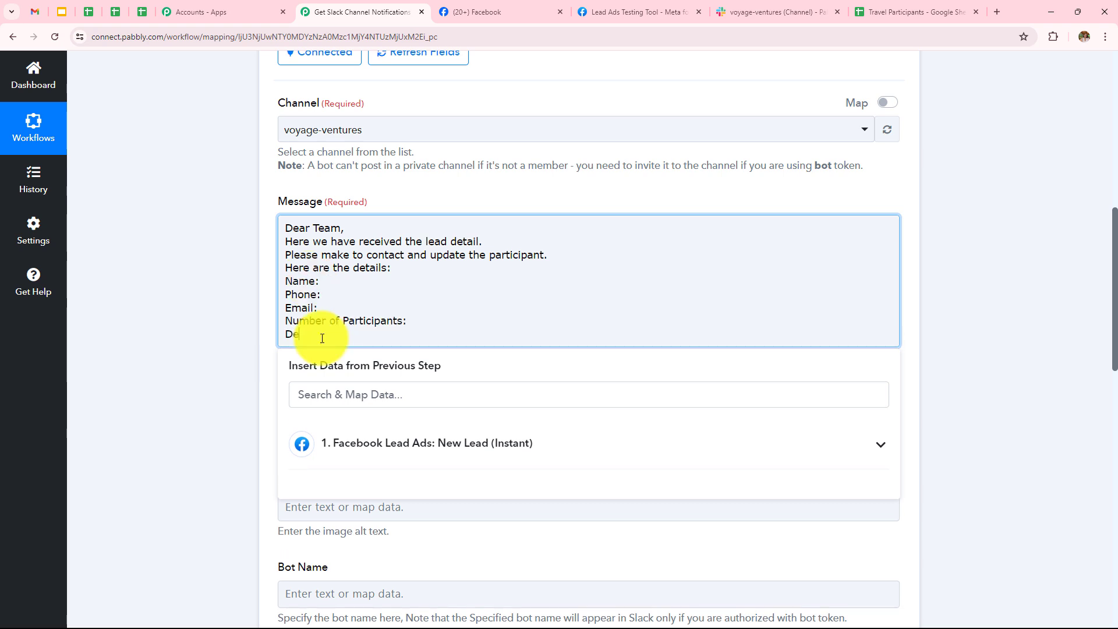
pyautogui.write('stination:')
pyautogui.press('Return')
pyautogui.press('Return')
pyautogui.write('Thanks')
pyautogui.press('Return')
pyautogui.write('Regards')
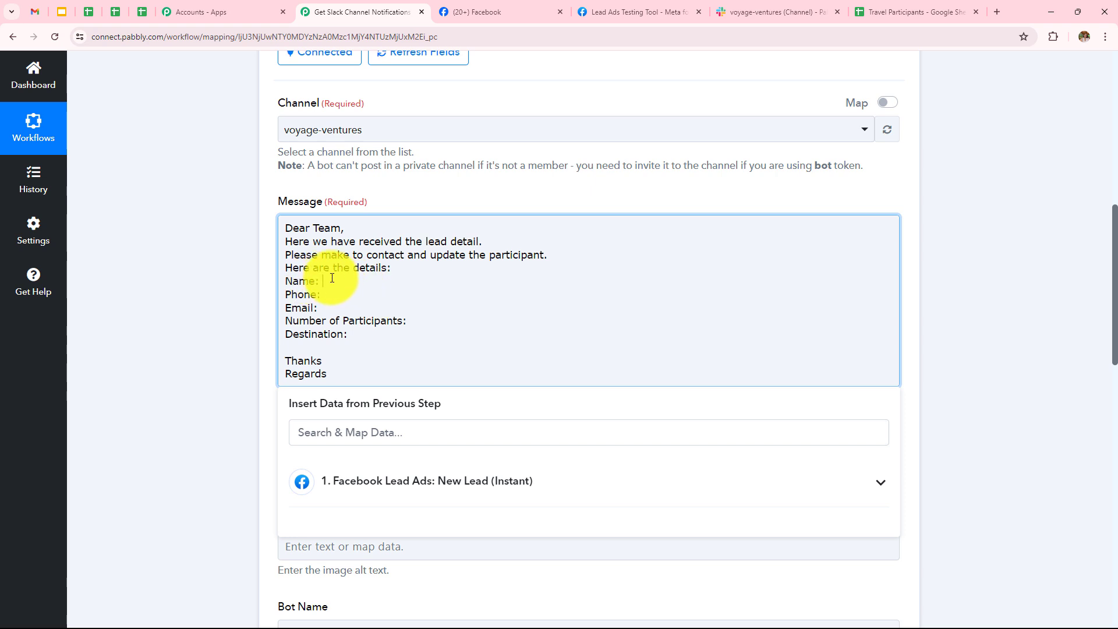
# Insert the Facebook lead's name and phone number after Name: and Phone:.
pyautogui.click(453, 491)
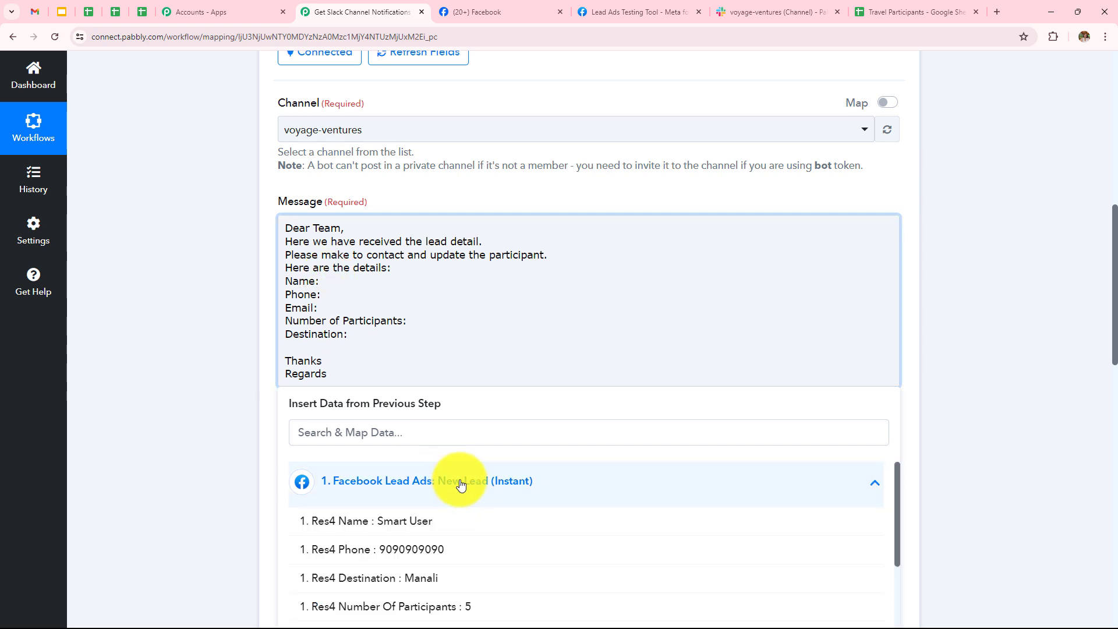
pyautogui.click(462, 520)
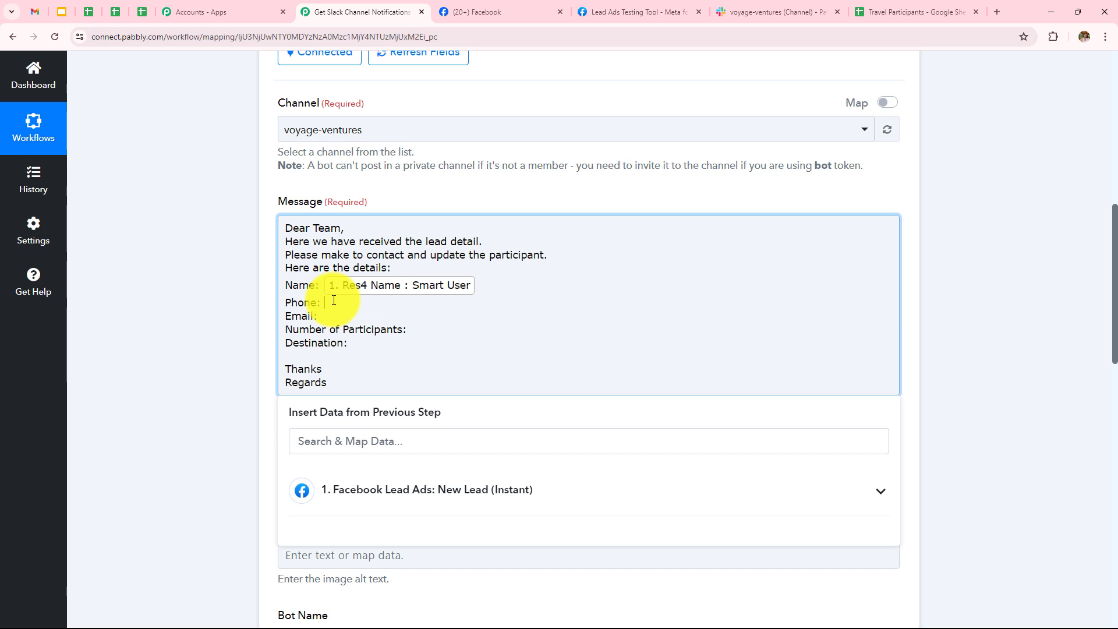
pyautogui.click(404, 492)
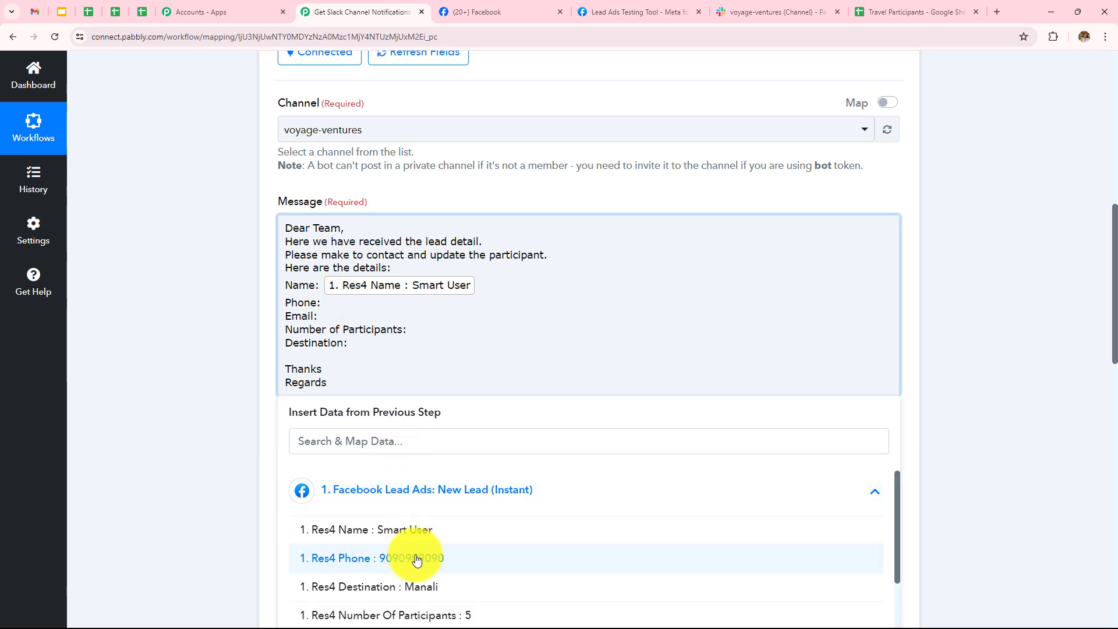
pyautogui.click(512, 559)
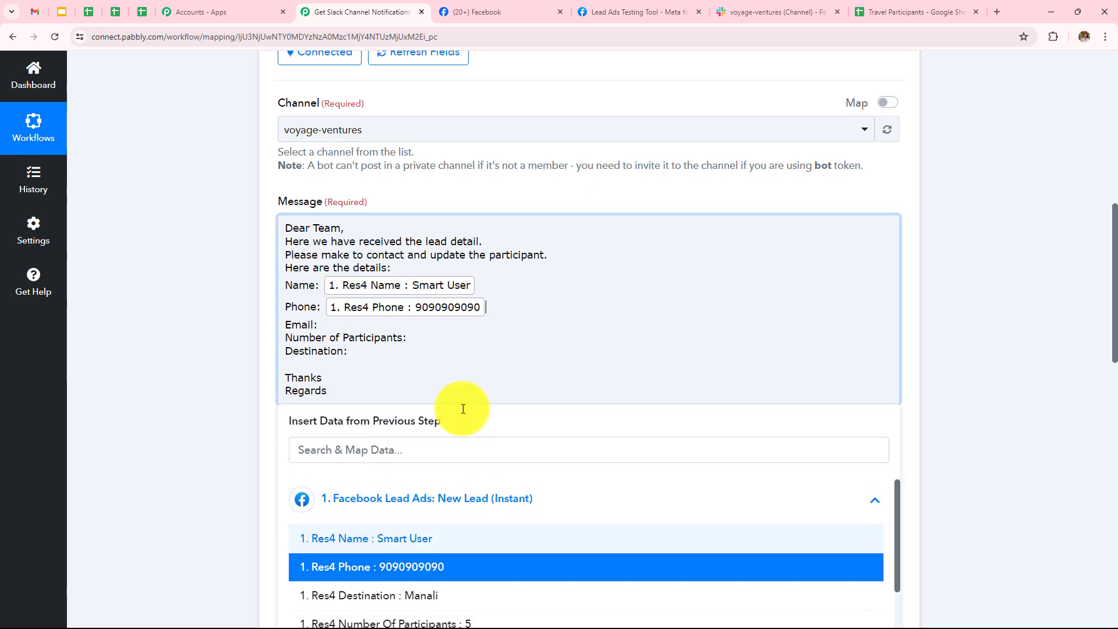
pyautogui.scroll(-2, 447, 371)
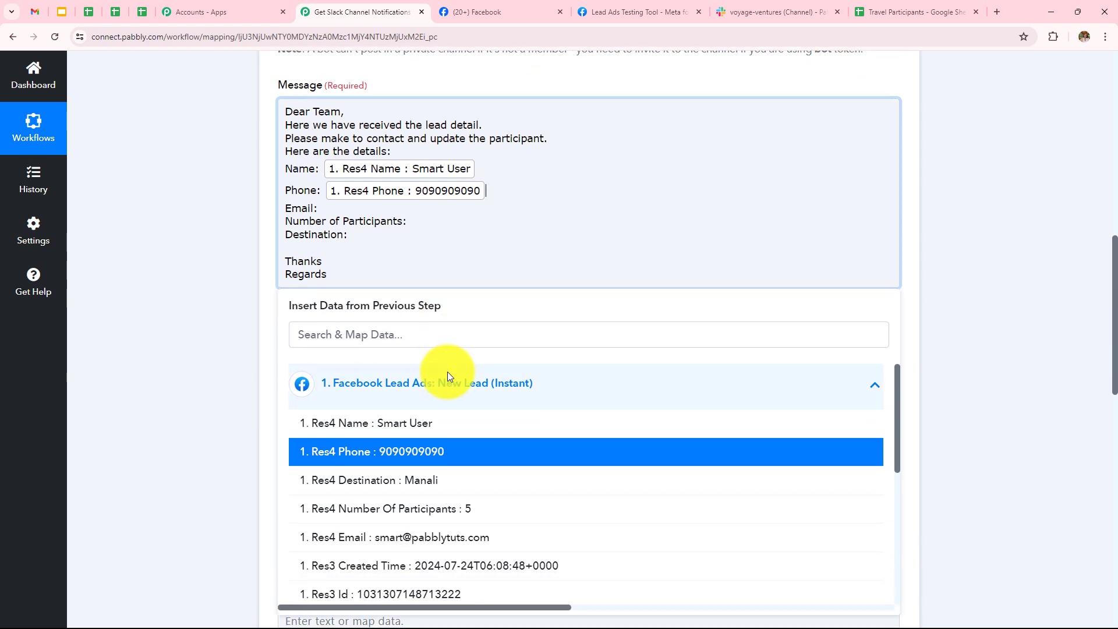
# Insert the lead's email, participant count and destination after their matching labels.
pyautogui.click(350, 208)
pyautogui.click(429, 400)
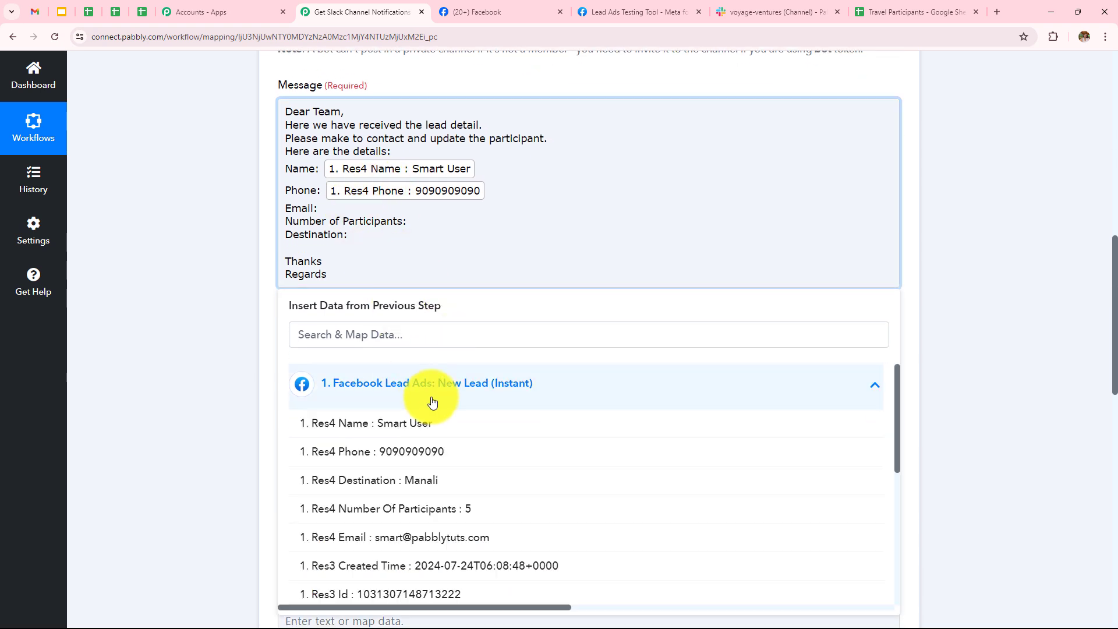
pyautogui.click(491, 538)
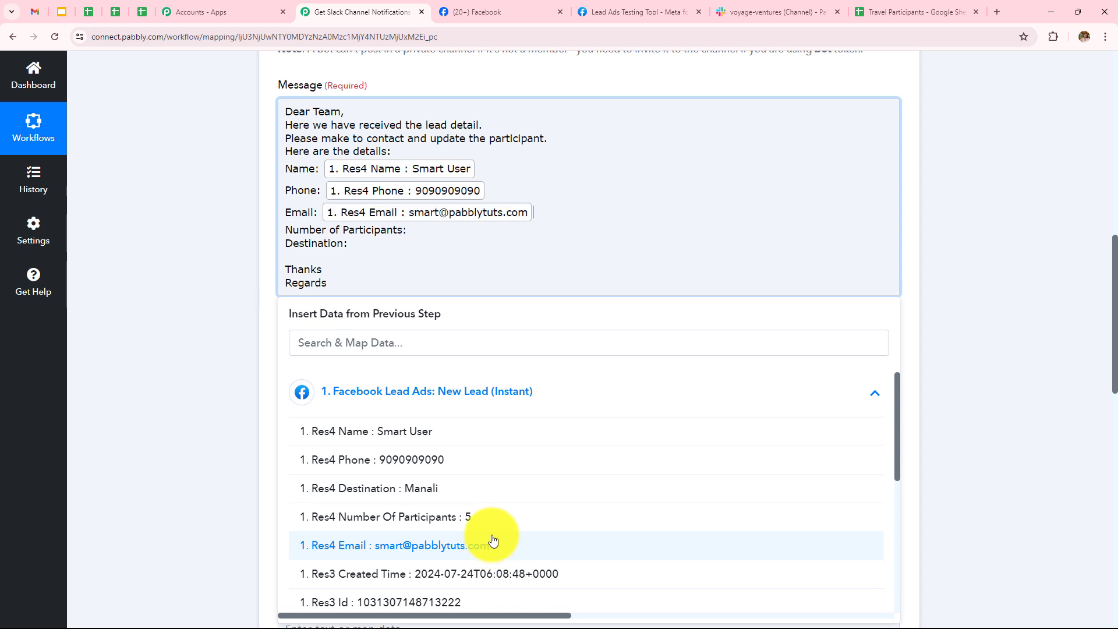
pyautogui.click(420, 230)
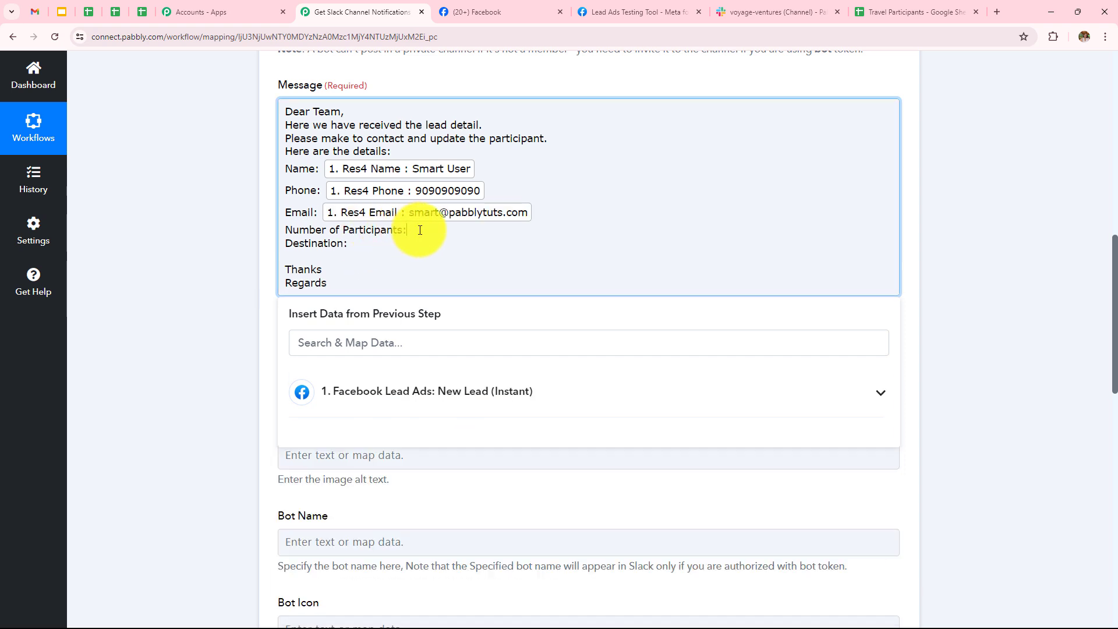
pyautogui.click(431, 393)
pyautogui.click(443, 515)
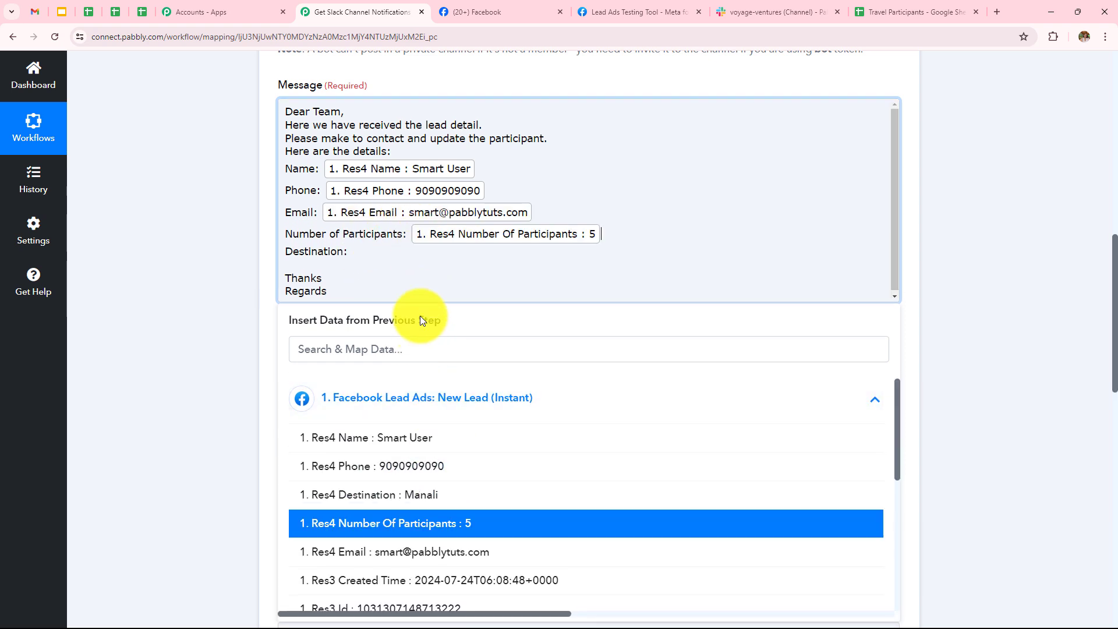
pyautogui.click(394, 251)
pyautogui.click(429, 407)
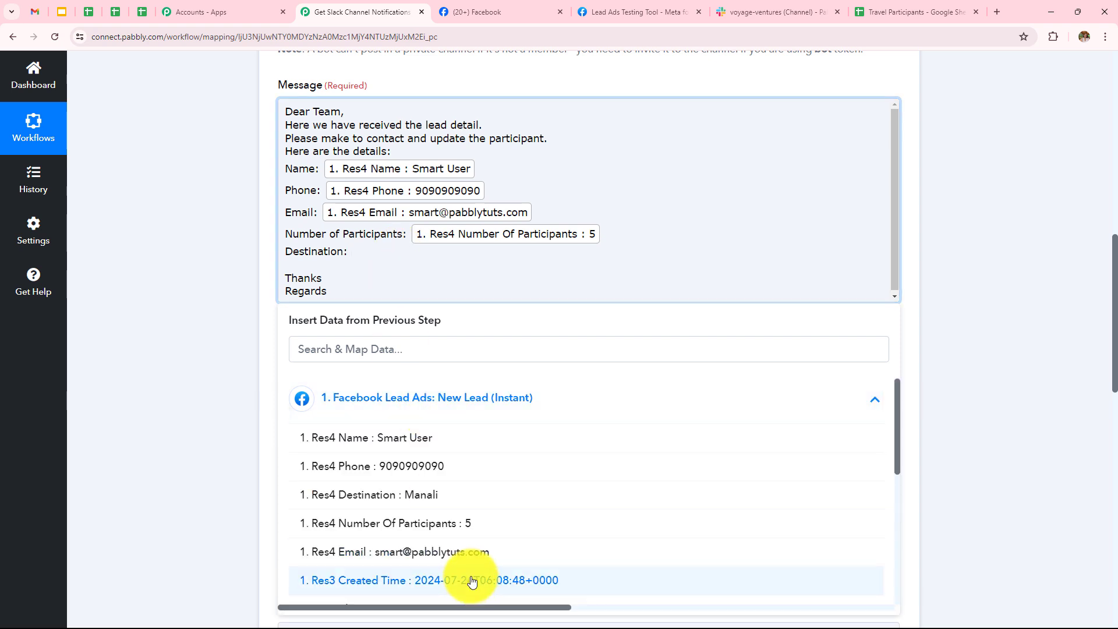
pyautogui.click(444, 495)
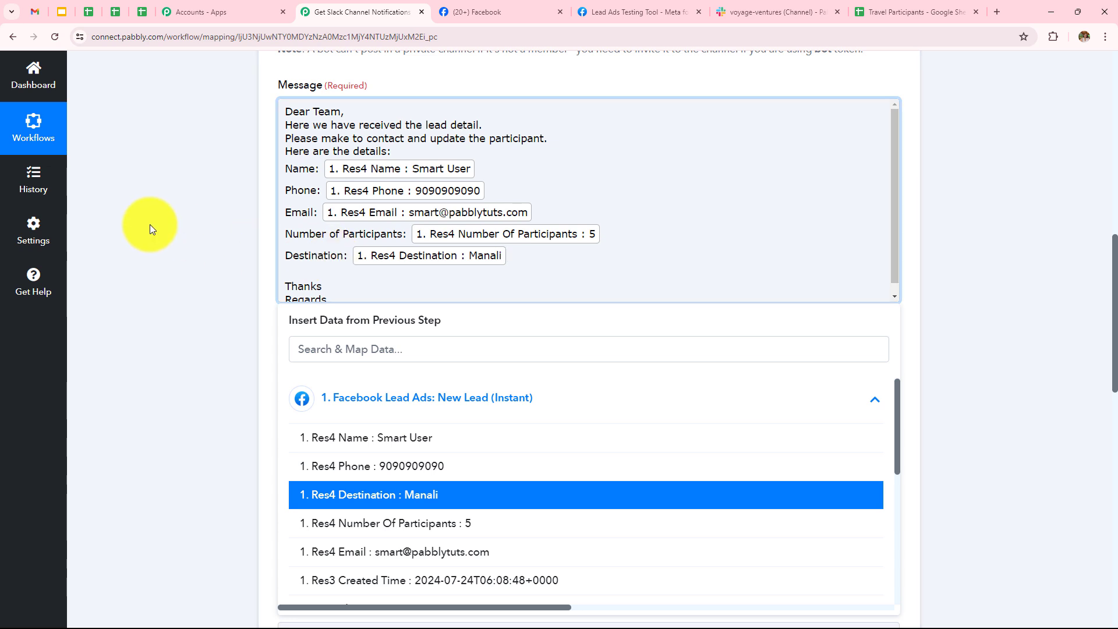
# Save the Slack step and send a test message.
pyautogui.click(149, 225)
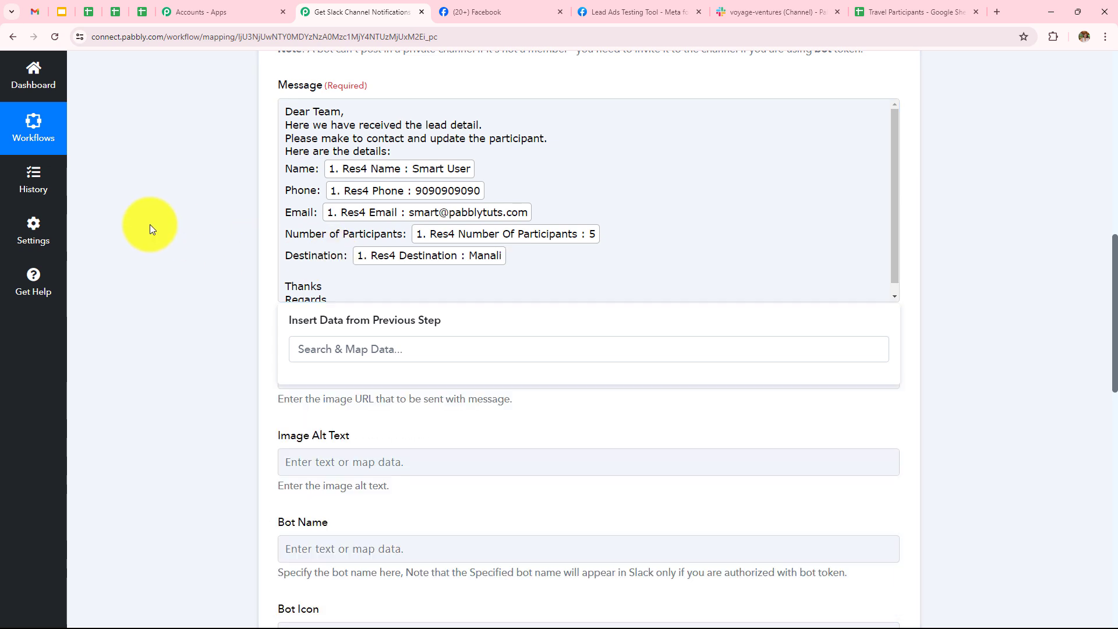
pyautogui.scroll(-3, 347, 333)
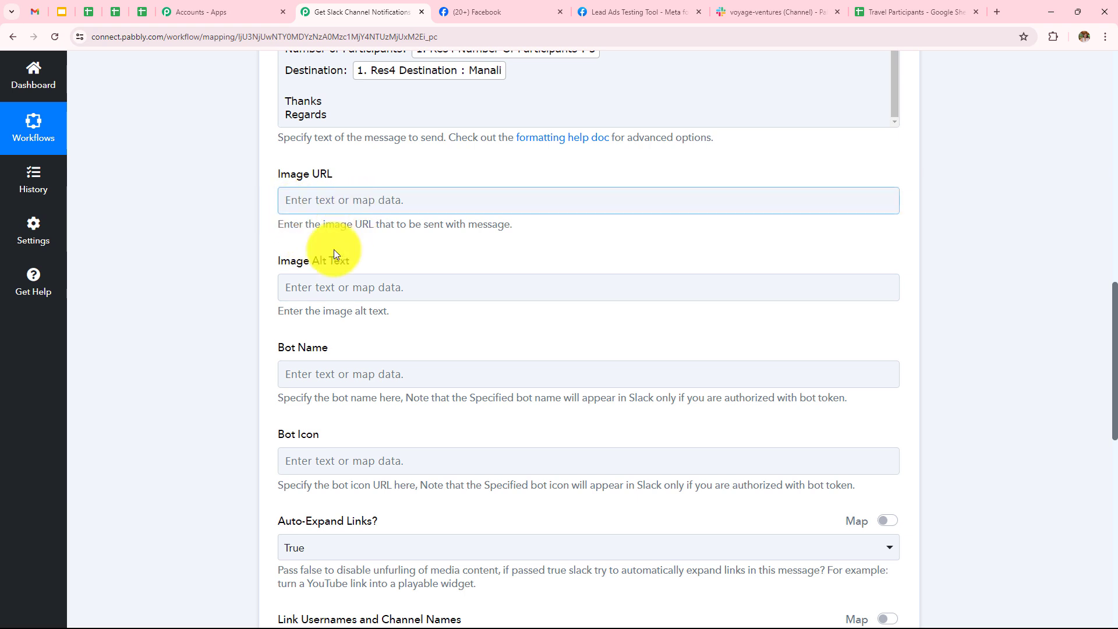
pyautogui.scroll(-1, 277, 340)
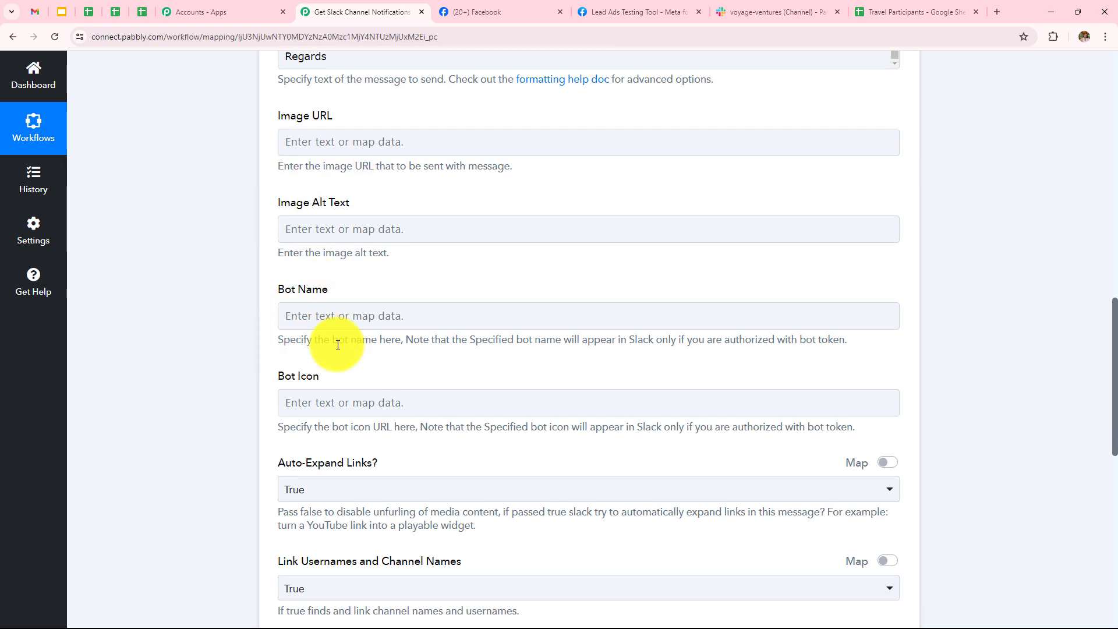
pyautogui.scroll(-1, 308, 309)
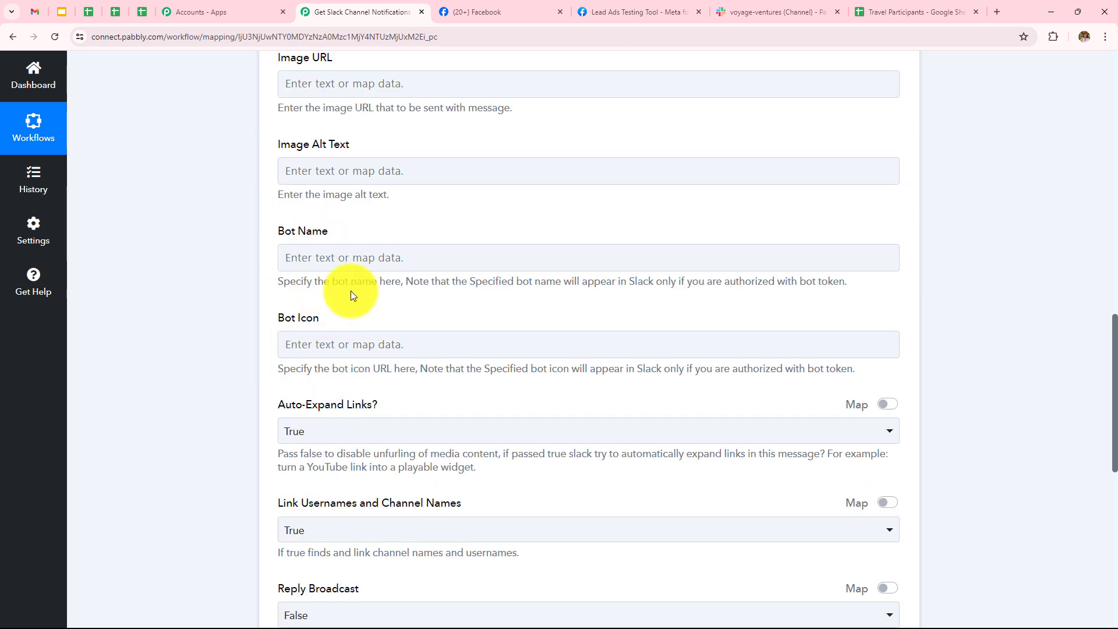
pyautogui.scroll(1, 495, 320)
pyautogui.scroll(5, 549, 287)
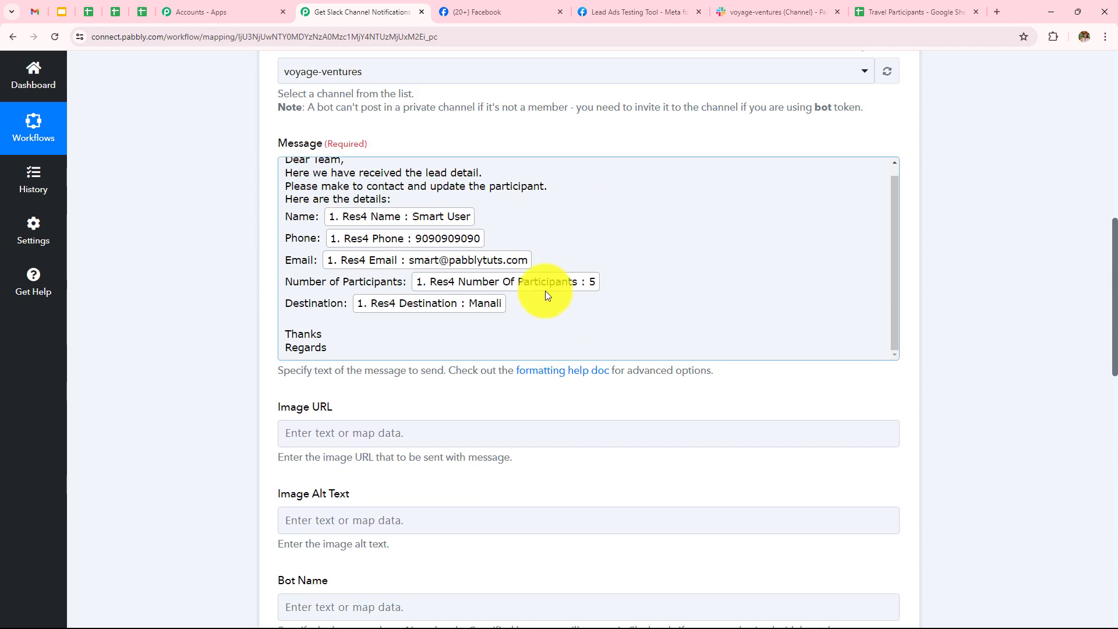
pyautogui.scroll(-4, 532, 344)
pyautogui.scroll(-3, 536, 348)
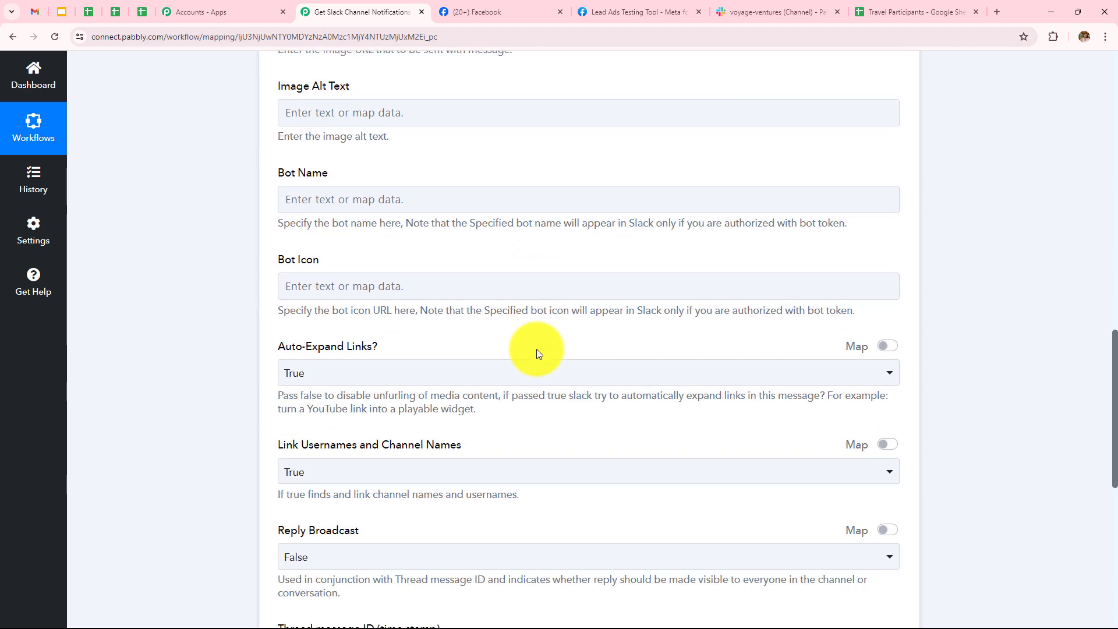
pyautogui.scroll(-5, 536, 348)
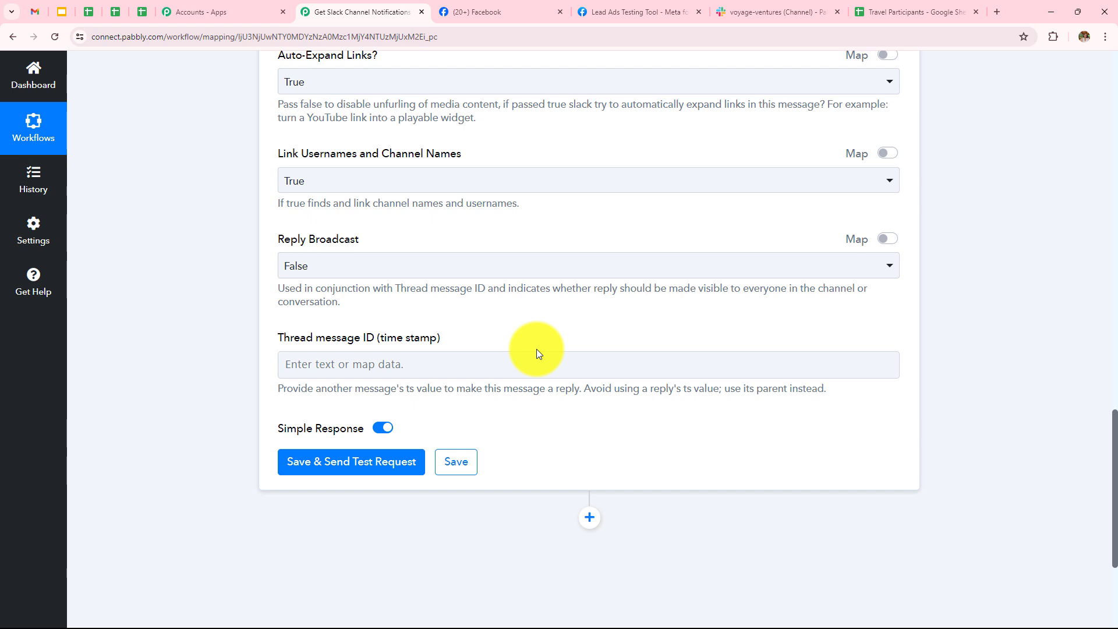
pyautogui.click(381, 461)
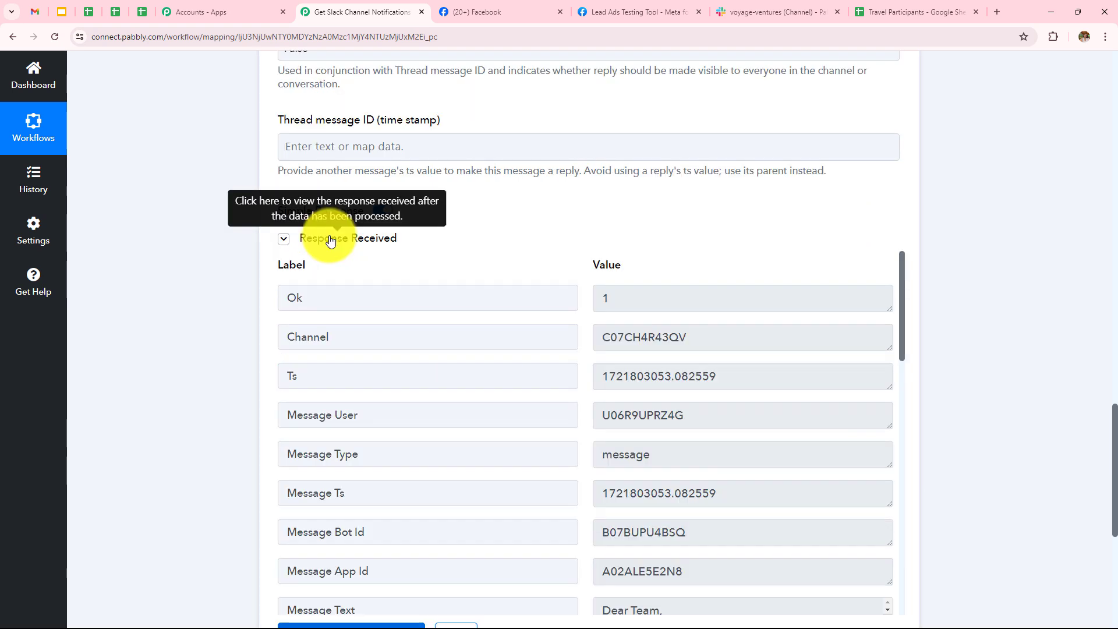
# Review the sent Message Text in the response, then view the voyage-ventures channel in Slack.
pyautogui.scroll(-5, 1022, 247)
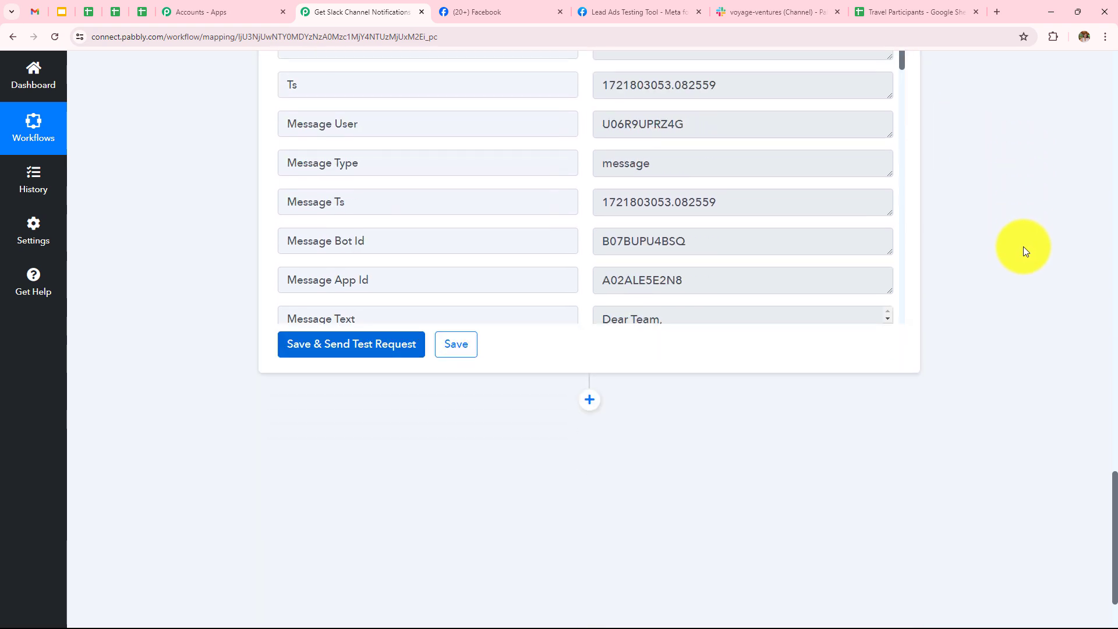
pyautogui.scroll(3, 1022, 247)
pyautogui.scroll(-2, 699, 372)
pyautogui.click(698, 377)
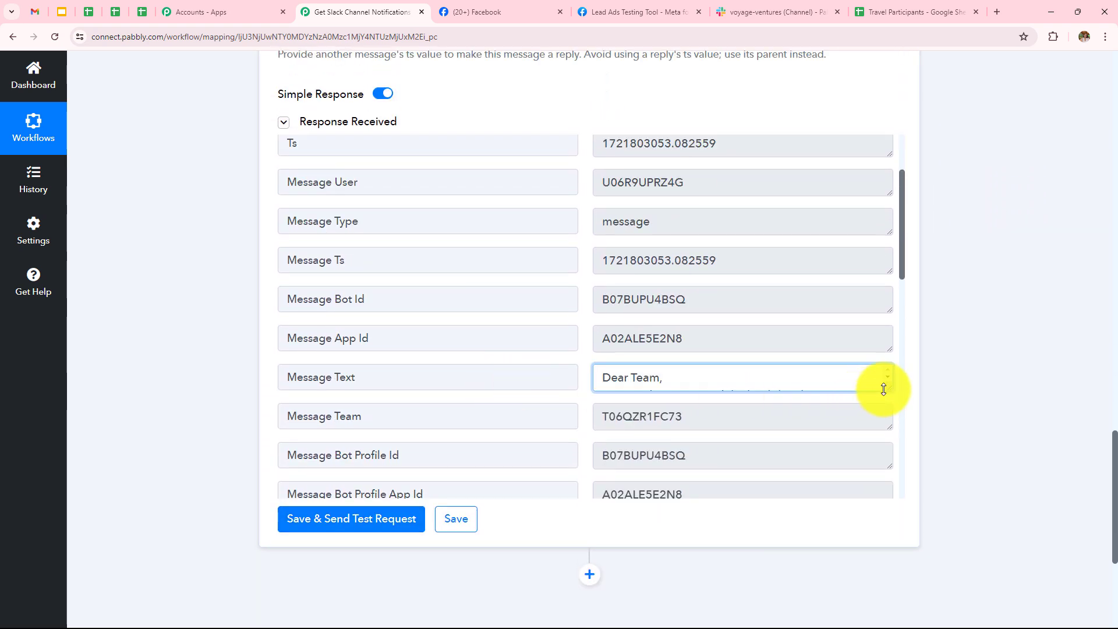
pyautogui.moveTo(884, 389); pyautogui.dragTo(888, 491)
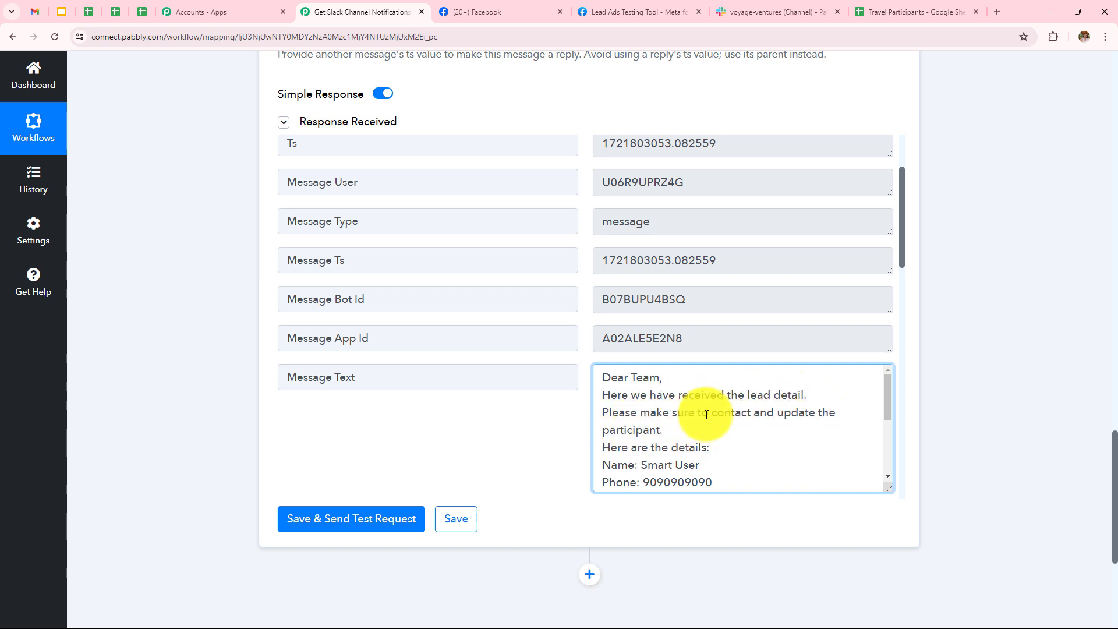
pyautogui.scroll(-2, 706, 414)
pyautogui.scroll(1, 706, 415)
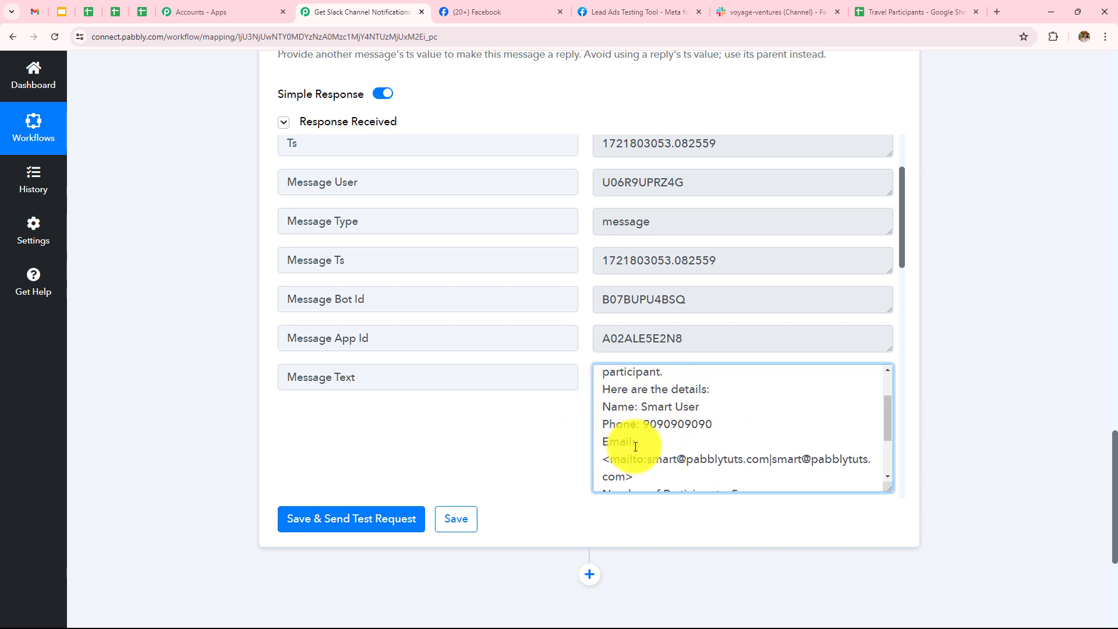
pyautogui.scroll(-1, 636, 446)
pyautogui.scroll(-1, 635, 446)
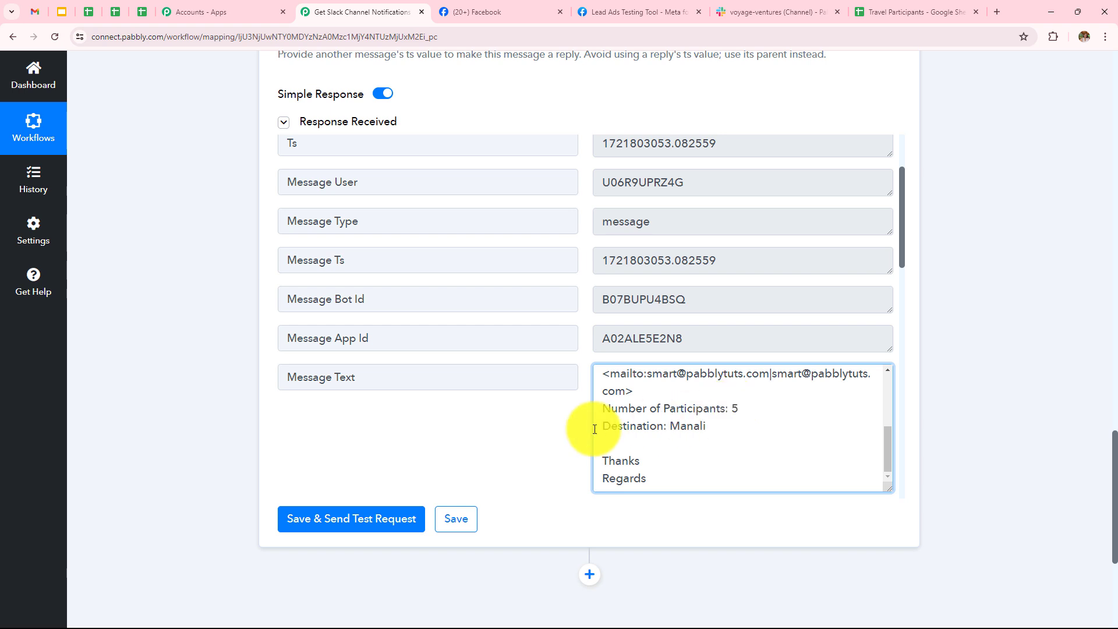
pyautogui.scroll(-1, 716, 460)
pyautogui.scroll(-3, 715, 448)
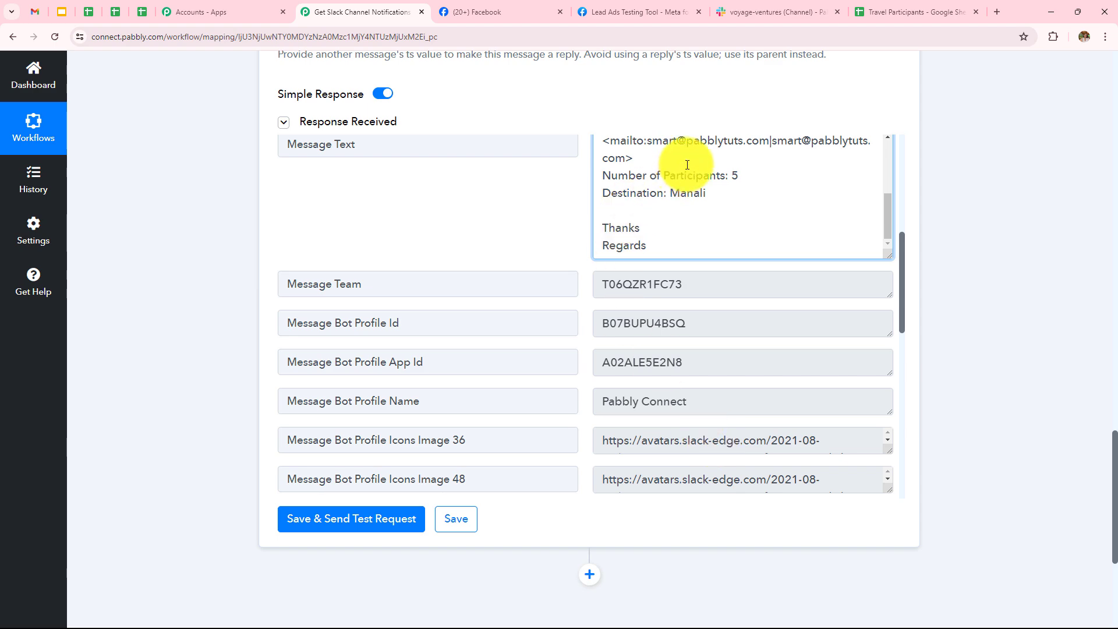
pyautogui.click(738, 4)
pyautogui.scroll(-2, 644, 310)
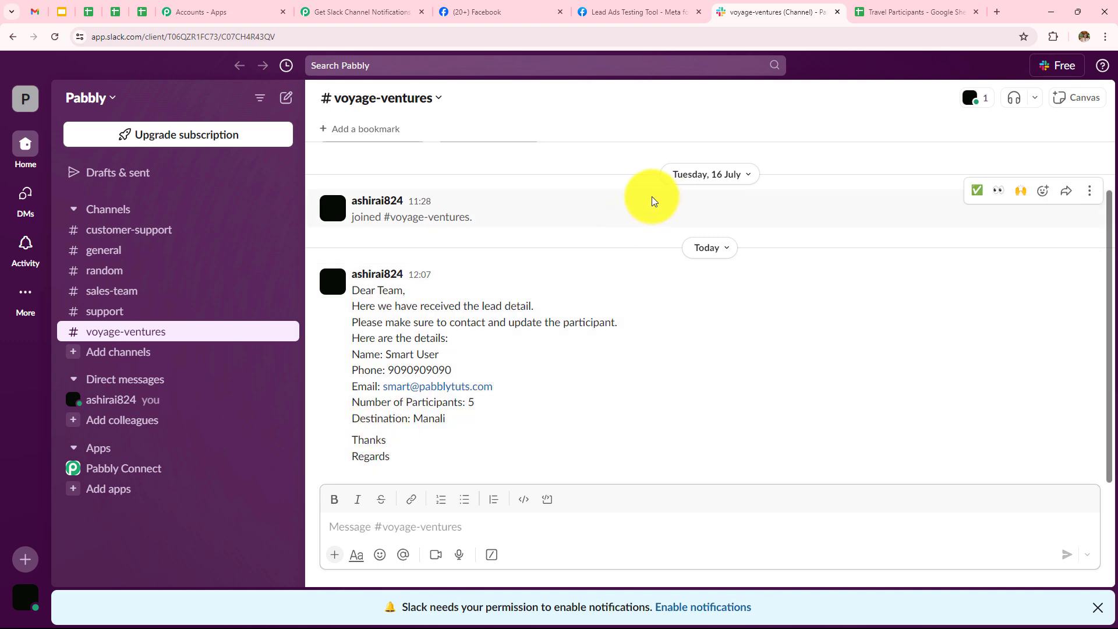
# Return from Slack to the Pabbly Connect 'Get Slack Channel Notifications' workflow.
pyautogui.click(348, 10)
# Add a Google Sheets Add New Row step after Slack using the existing Google Sheets #2 connection.
pyautogui.scroll(-5, 674, 392)
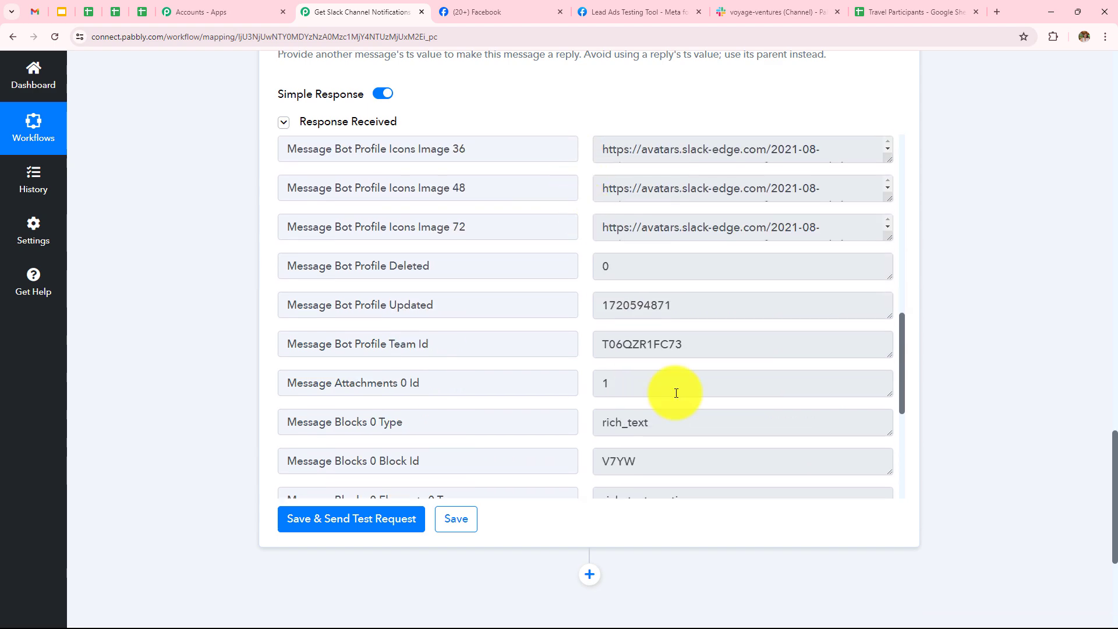
pyautogui.scroll(-4, 965, 298)
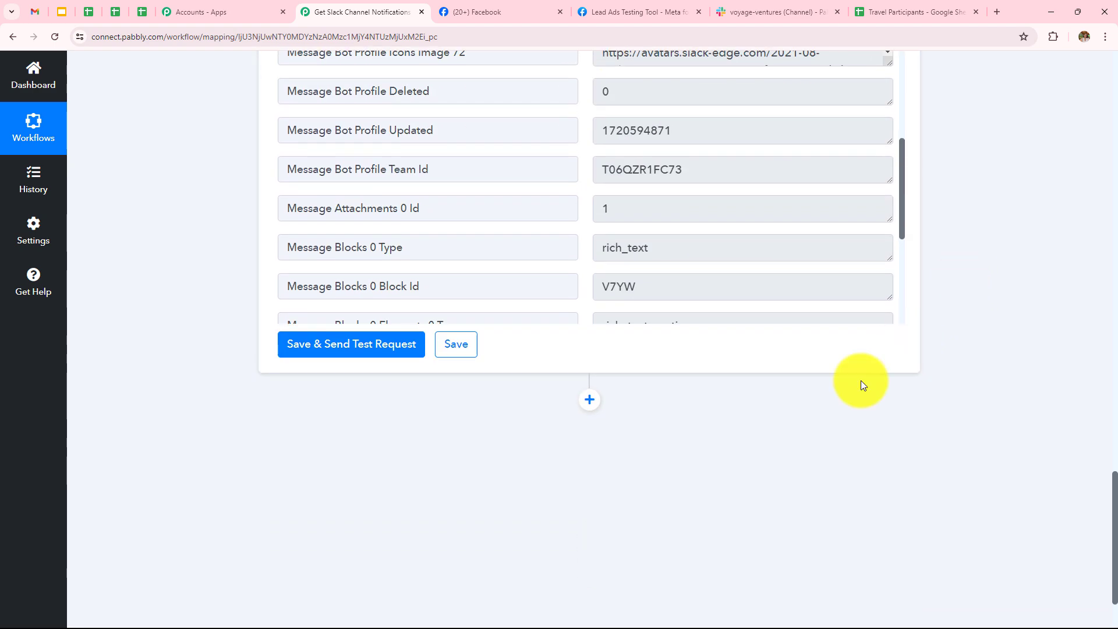
pyautogui.click(590, 399)
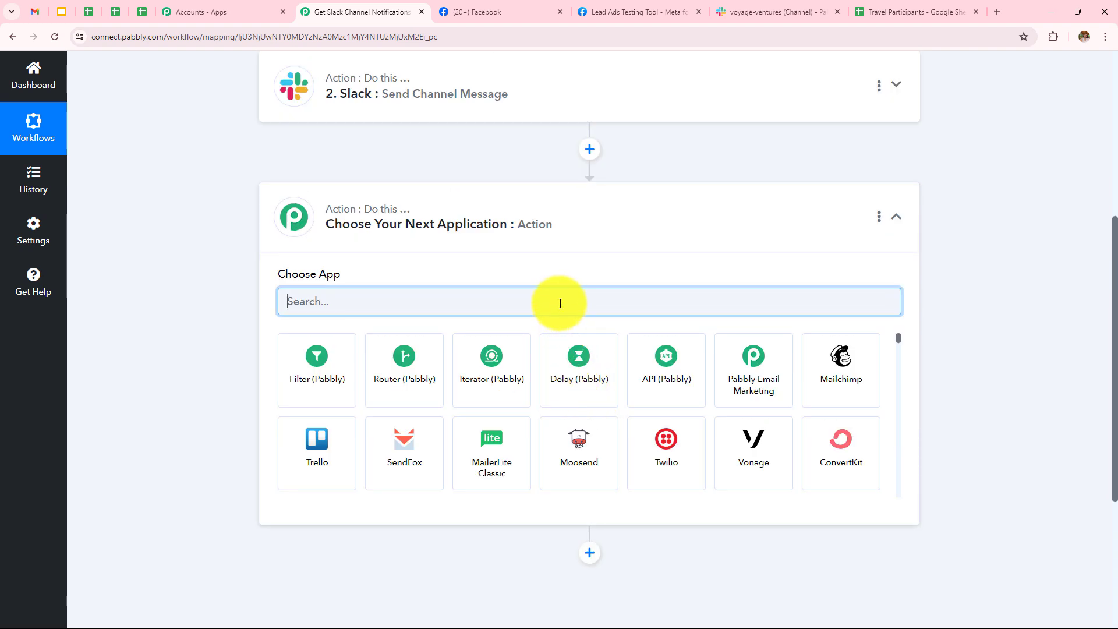
pyautogui.write('Googl')
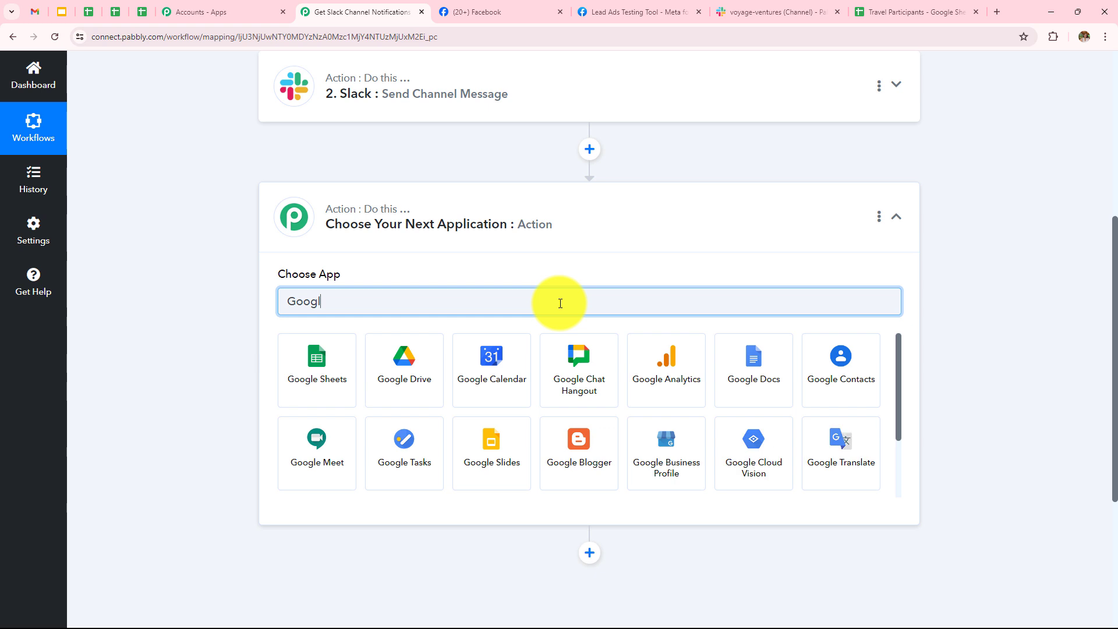
pyautogui.click(341, 366)
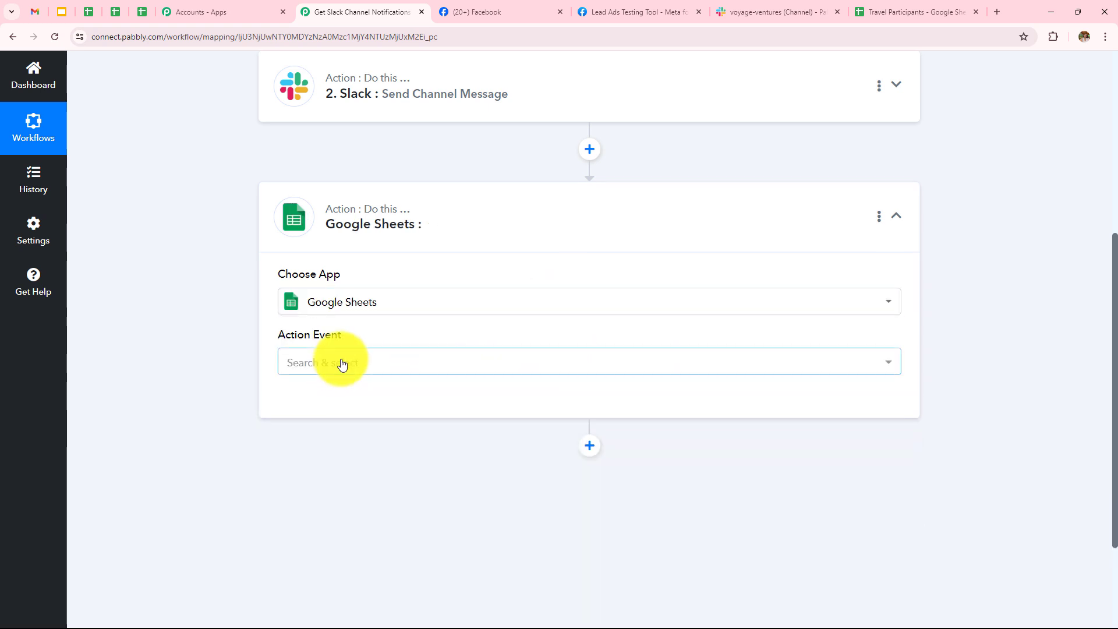
pyautogui.click(341, 363)
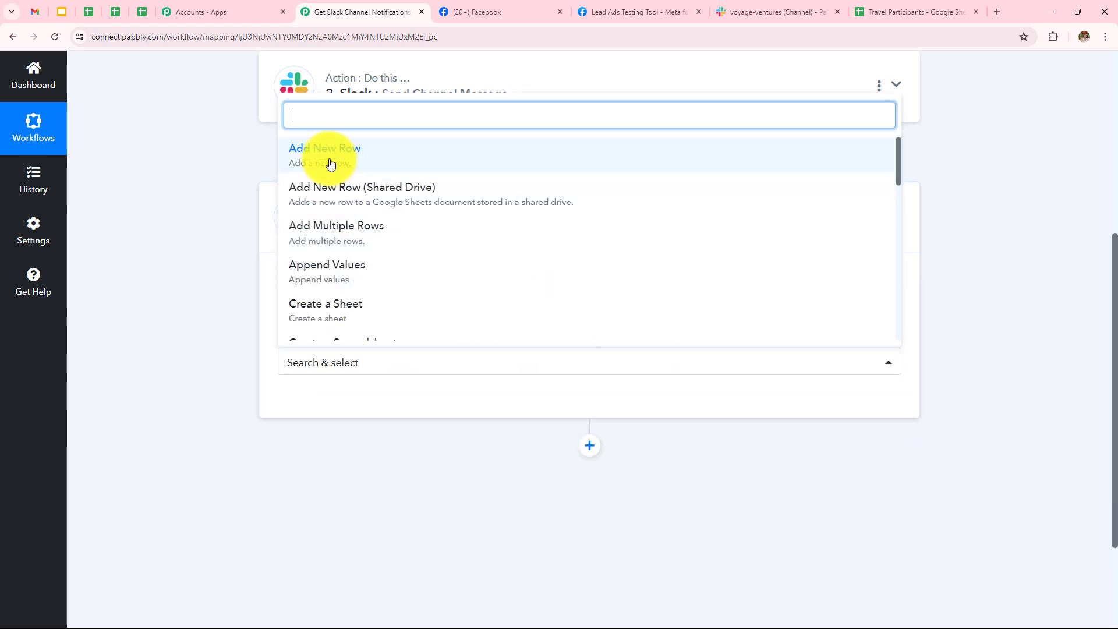
pyautogui.click(330, 163)
pyautogui.click(318, 411)
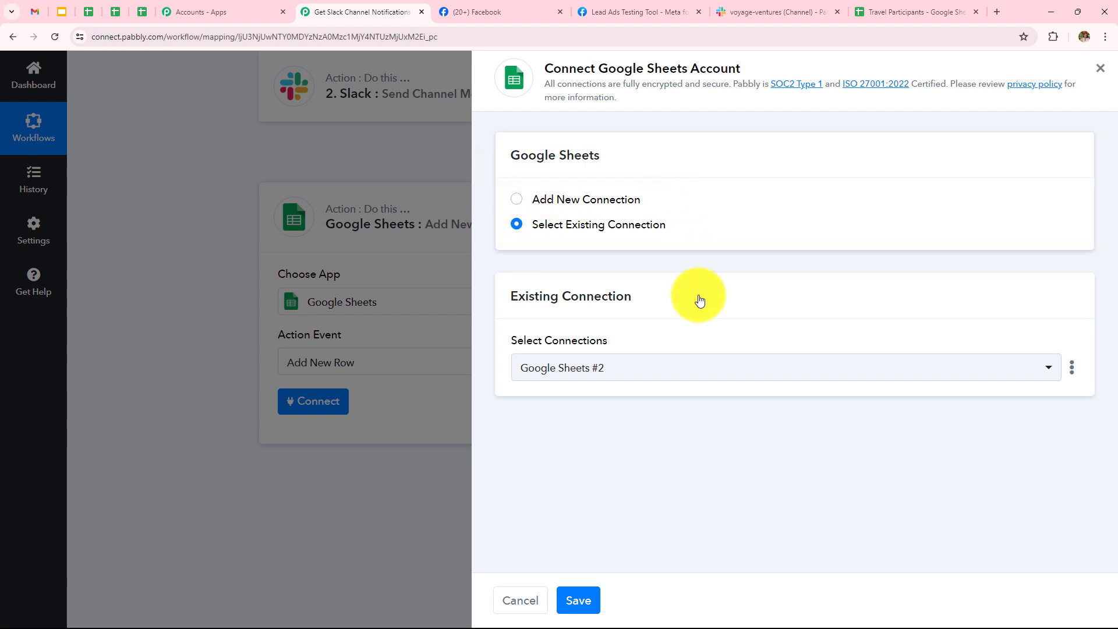
pyautogui.click(590, 602)
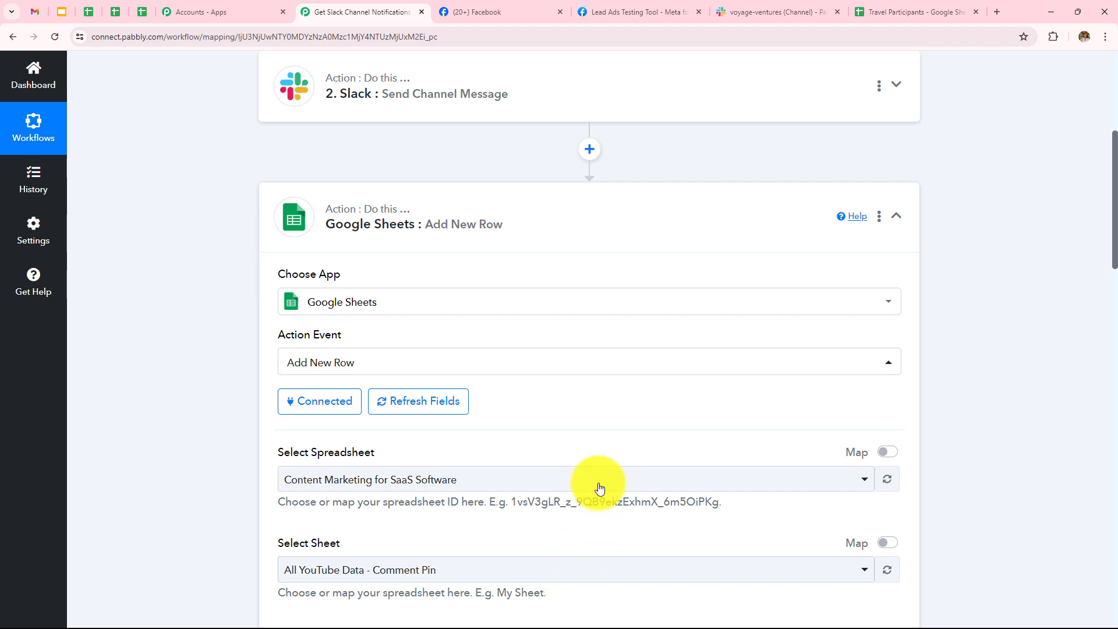
pyautogui.scroll(-10, 598, 483)
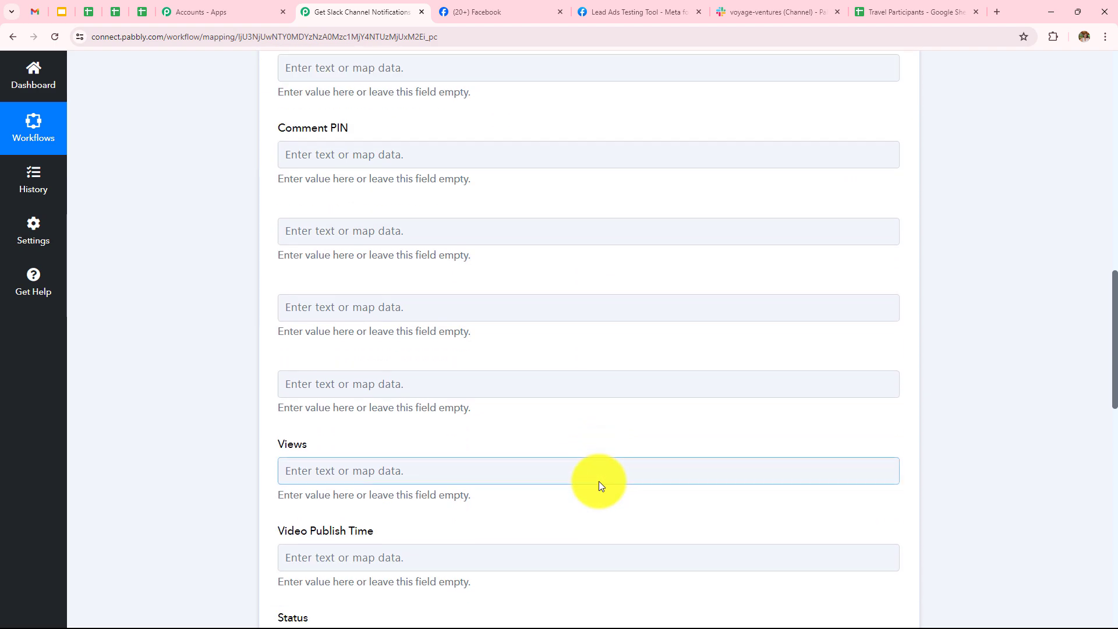
pyautogui.scroll(7, 598, 481)
pyautogui.scroll(1, 603, 475)
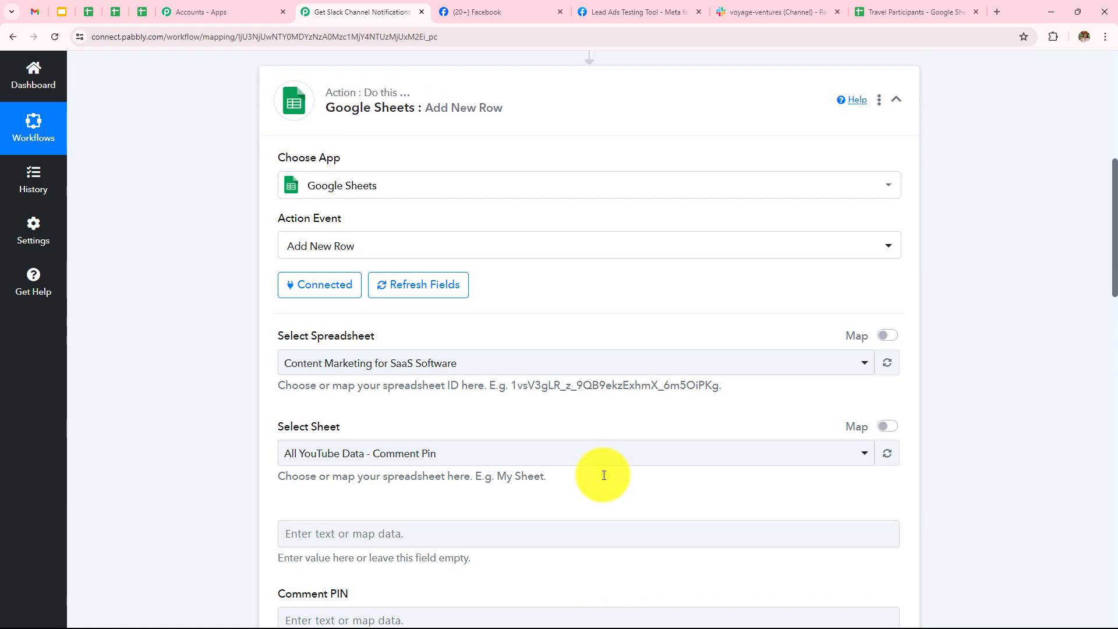
pyautogui.click(875, 16)
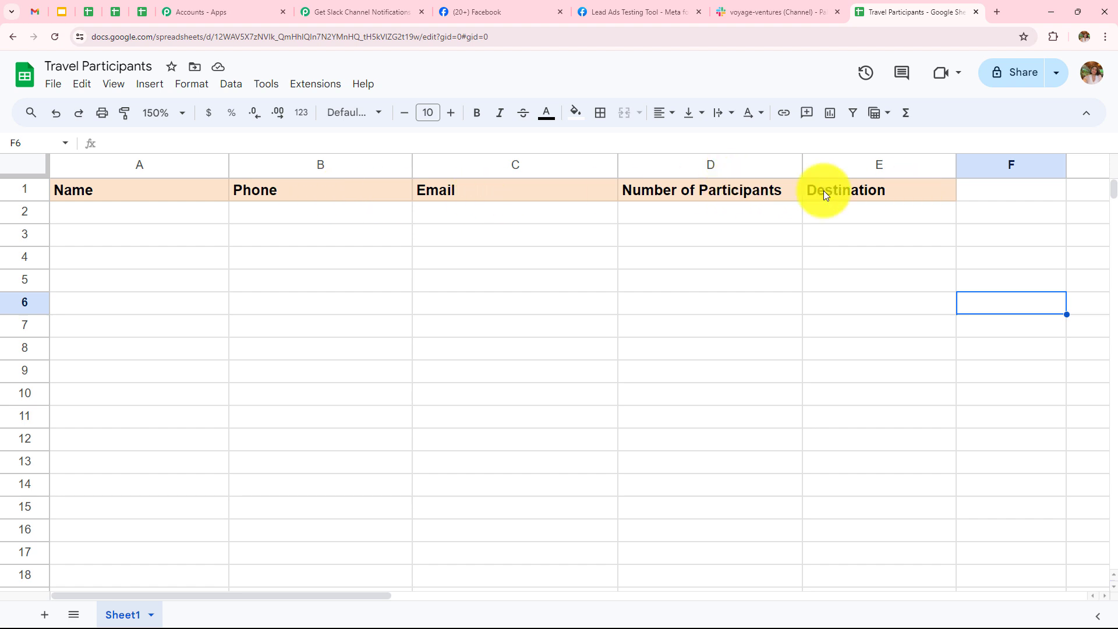
pyautogui.click(334, 11)
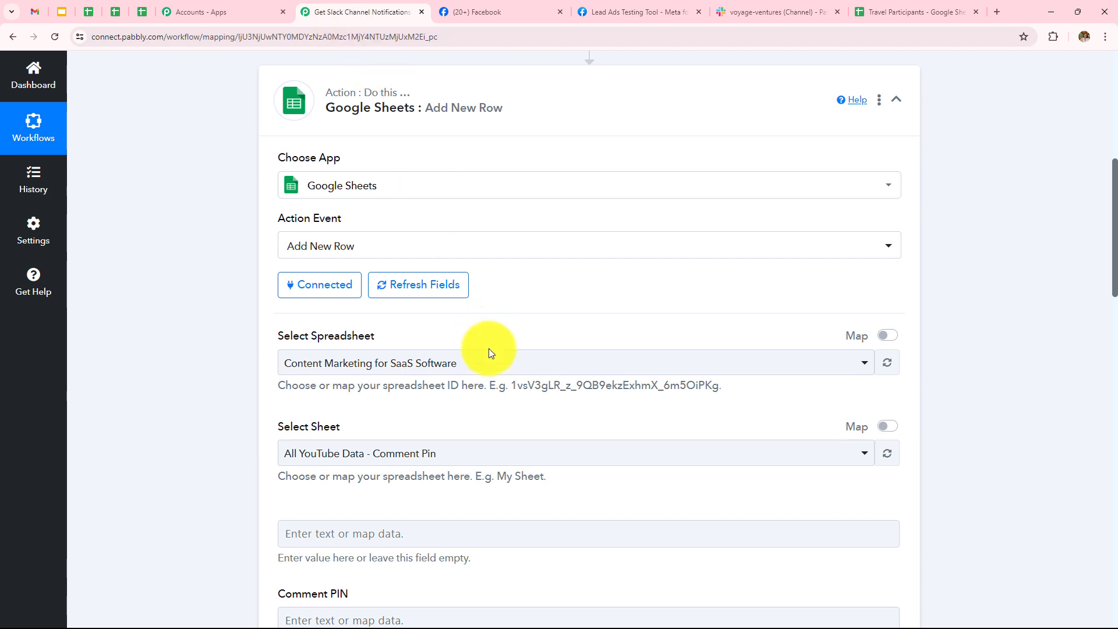
# Select the Travel Participants spreadsheet with Sheet1 and review its loaded column fields.
pyautogui.click(489, 364)
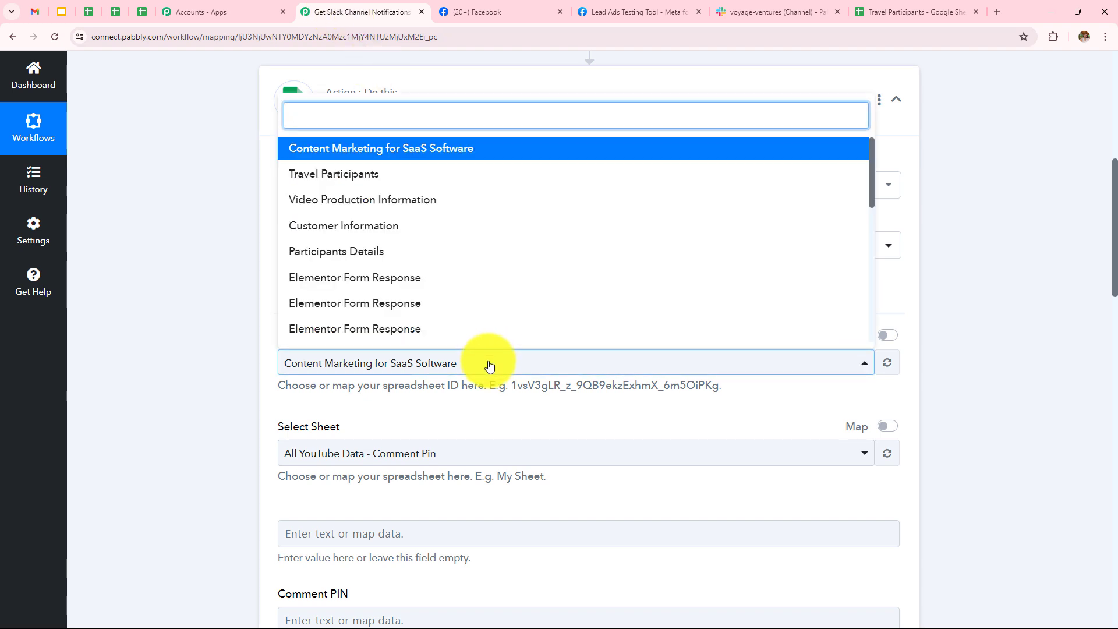
pyautogui.click(364, 177)
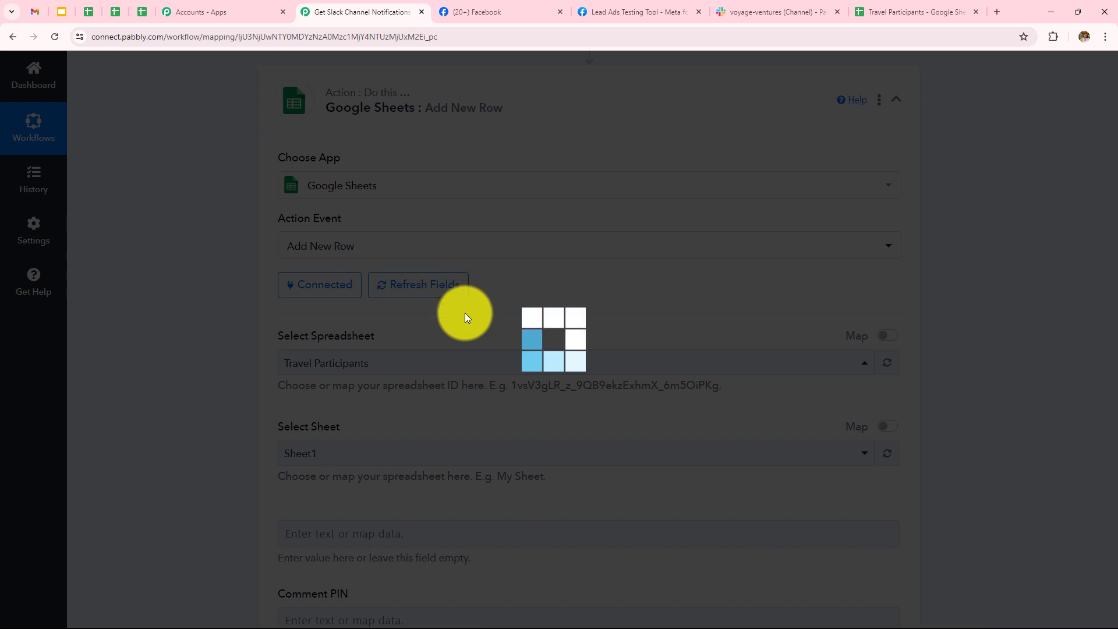
pyautogui.scroll(-3, 467, 334)
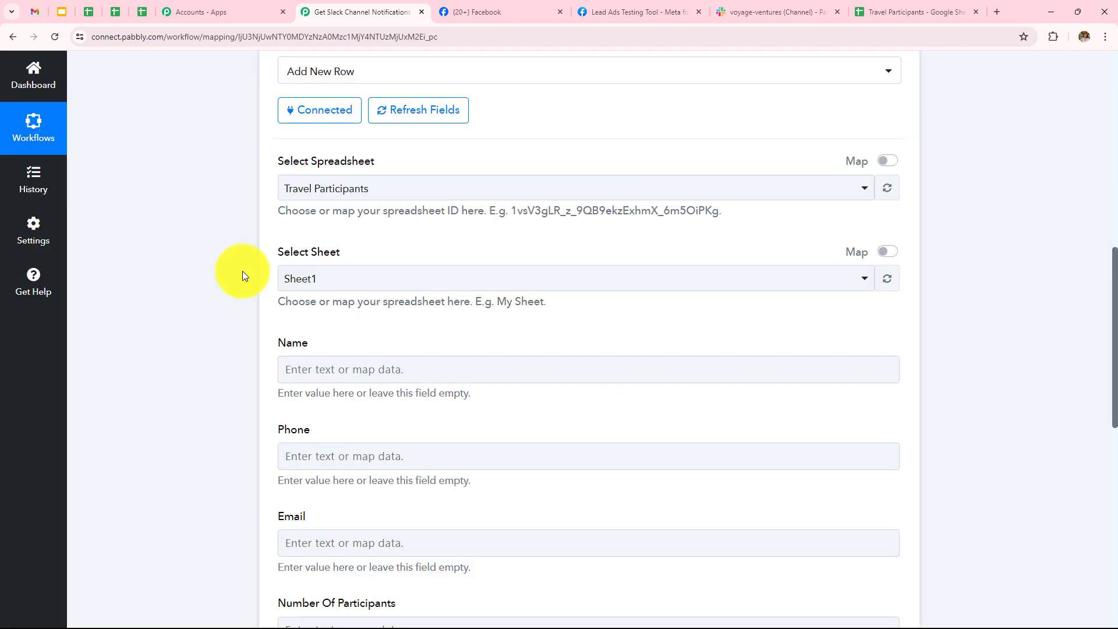
pyautogui.scroll(-1, 383, 248)
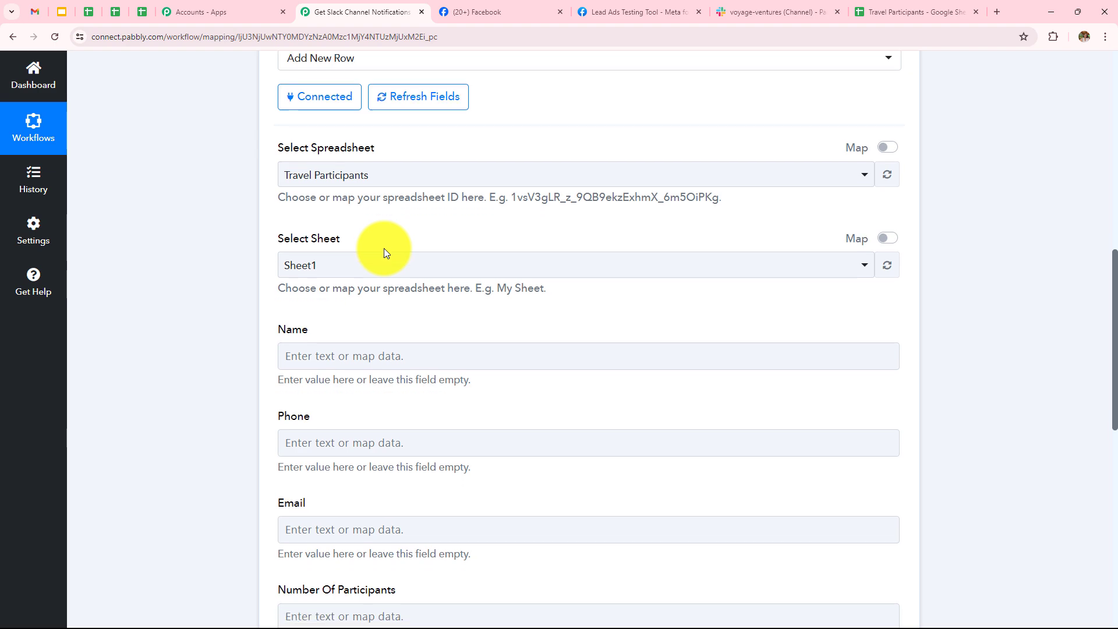
pyautogui.scroll(1, 306, 186)
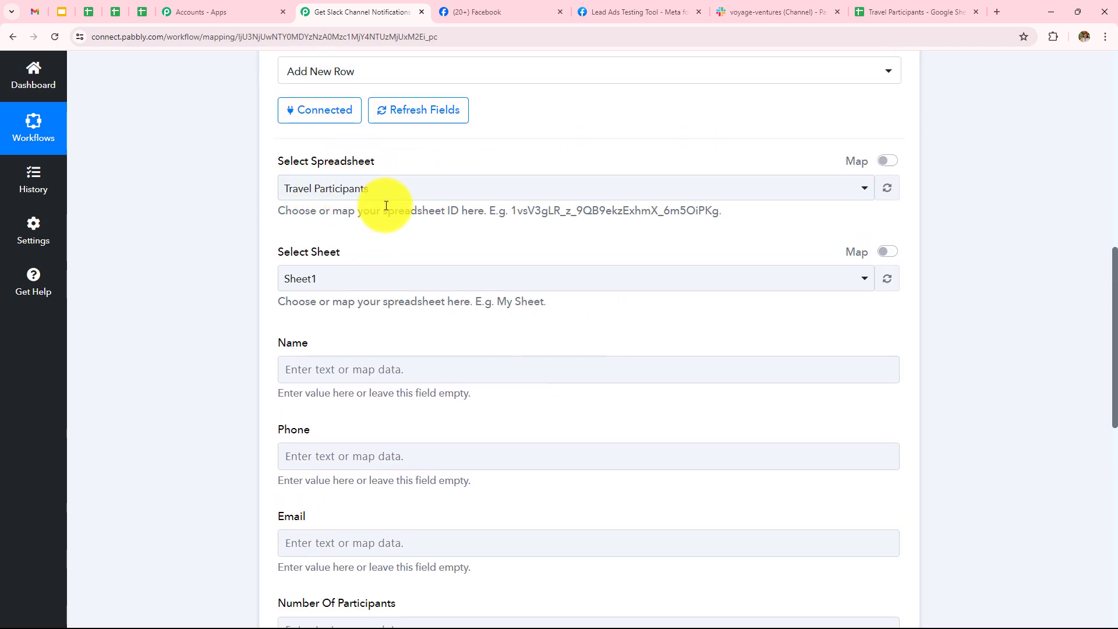
pyautogui.scroll(1, 386, 205)
pyautogui.scroll(-4, 386, 208)
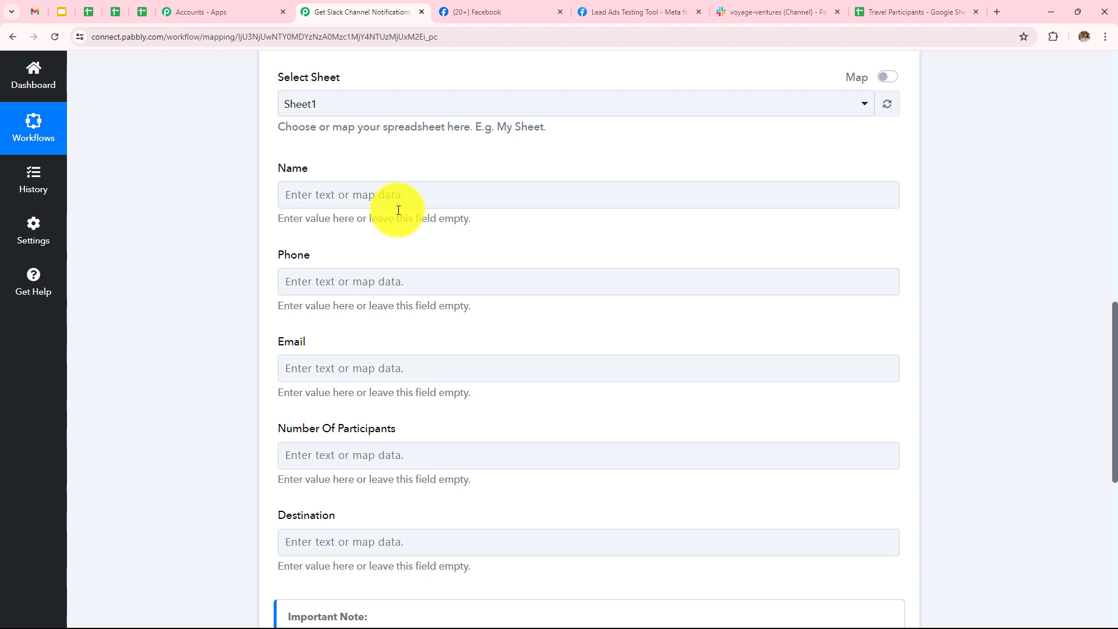
# Map the Facebook lead's name and phone number into the Name and Phone columns.
pyautogui.click(399, 192)
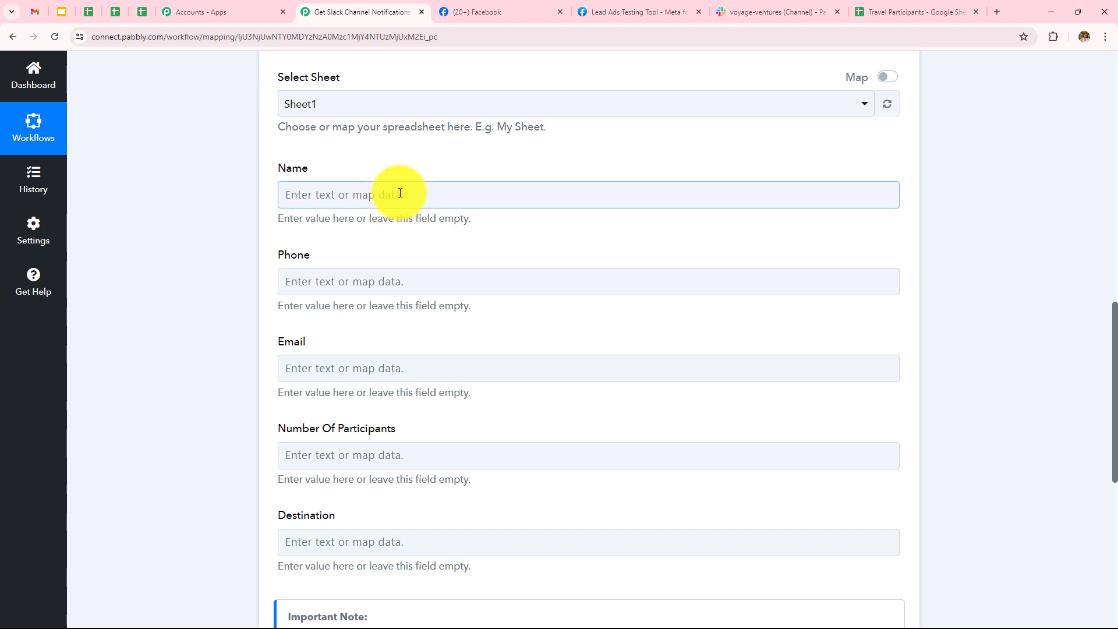
pyautogui.click(400, 193)
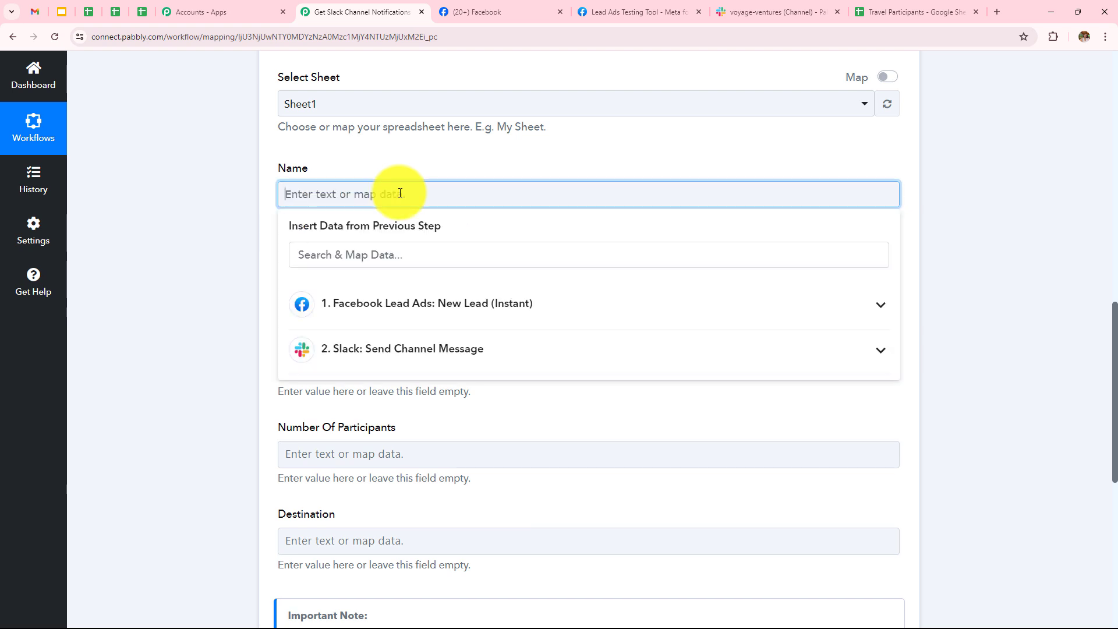
pyautogui.click(444, 319)
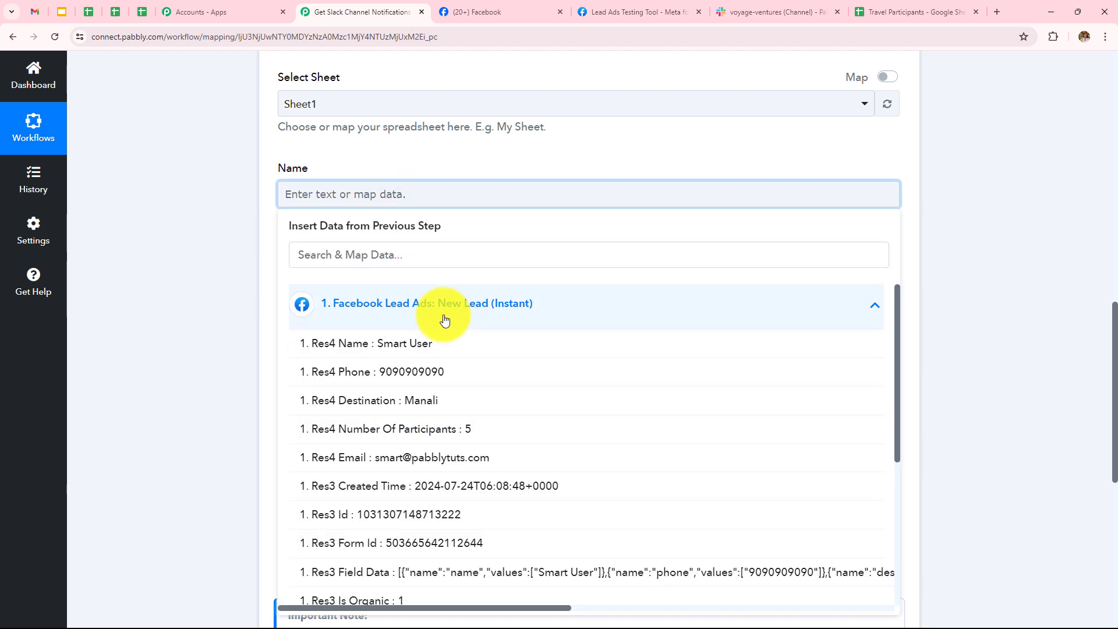
pyautogui.click(452, 349)
pyautogui.click(250, 223)
pyautogui.click(374, 291)
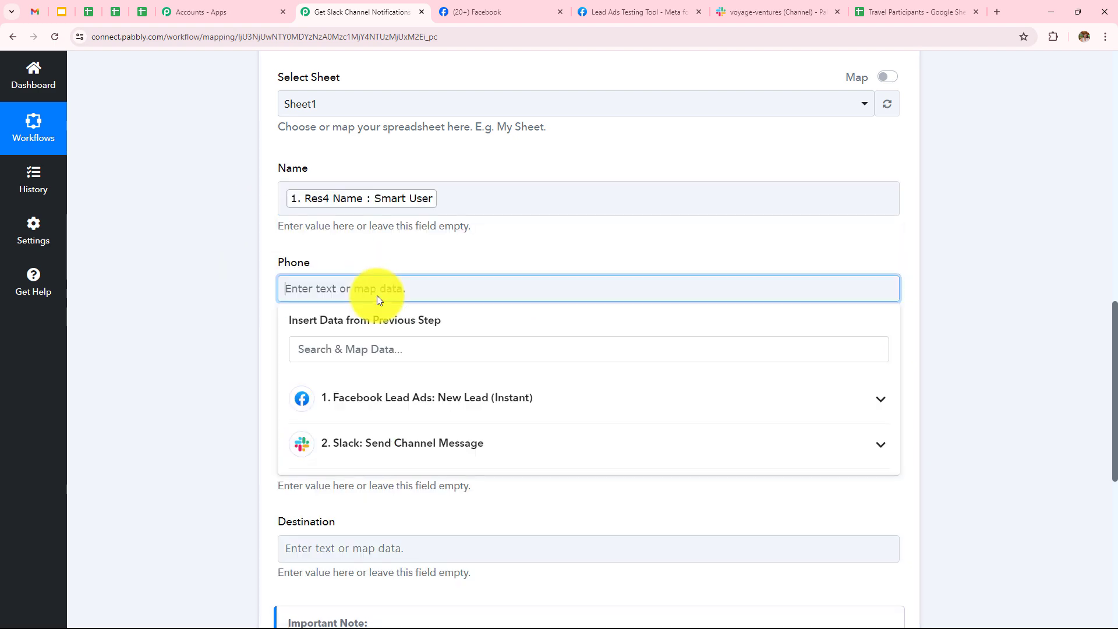
pyautogui.click(402, 390)
pyautogui.scroll(-1, 423, 466)
pyautogui.click(425, 407)
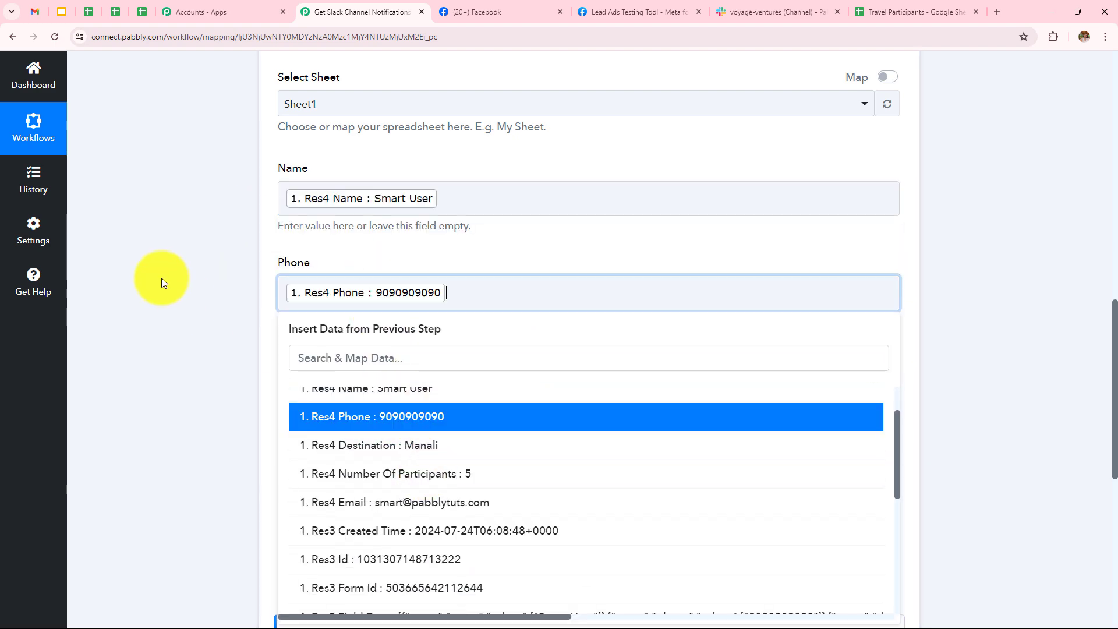
pyautogui.click(162, 277)
# Map the lead's email, participant count and destination into Email, Number Of Participants and Destination.
pyautogui.scroll(-2, 338, 259)
pyautogui.click(339, 265)
pyautogui.click(407, 375)
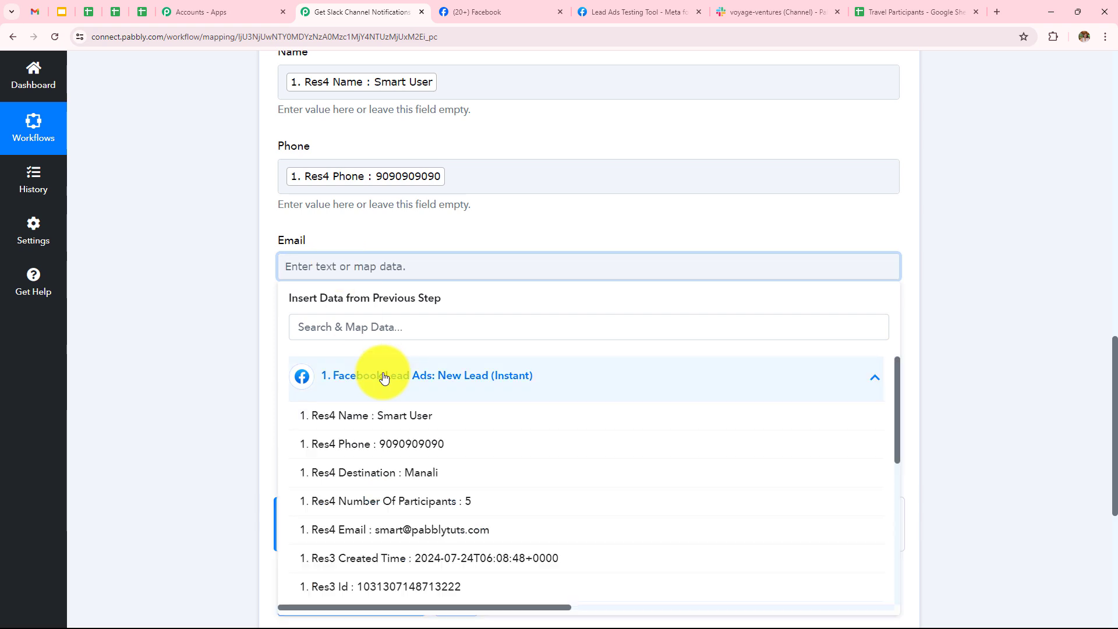
pyautogui.click(436, 529)
pyautogui.click(184, 257)
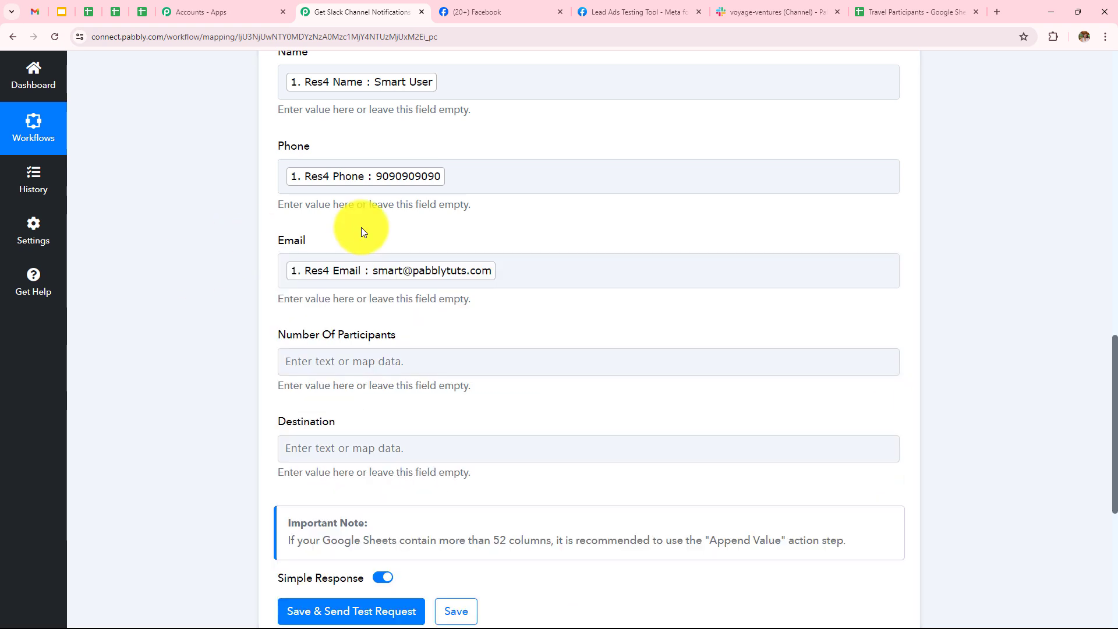
pyautogui.scroll(-3, 361, 227)
pyautogui.click(370, 185)
pyautogui.click(400, 294)
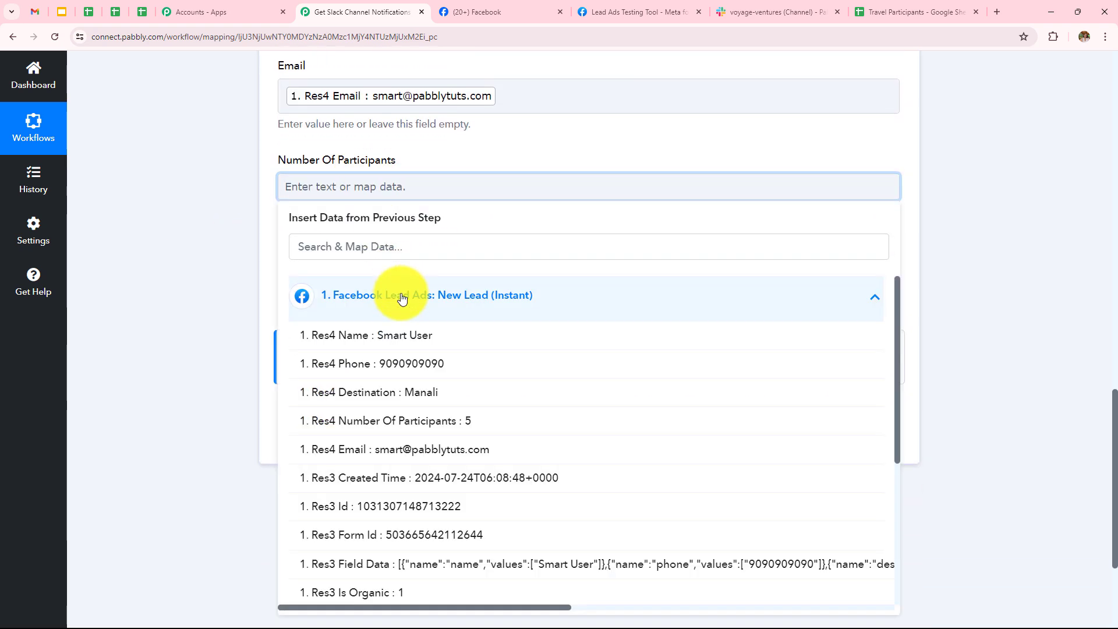
pyautogui.click(453, 414)
pyautogui.click(137, 230)
pyautogui.click(344, 281)
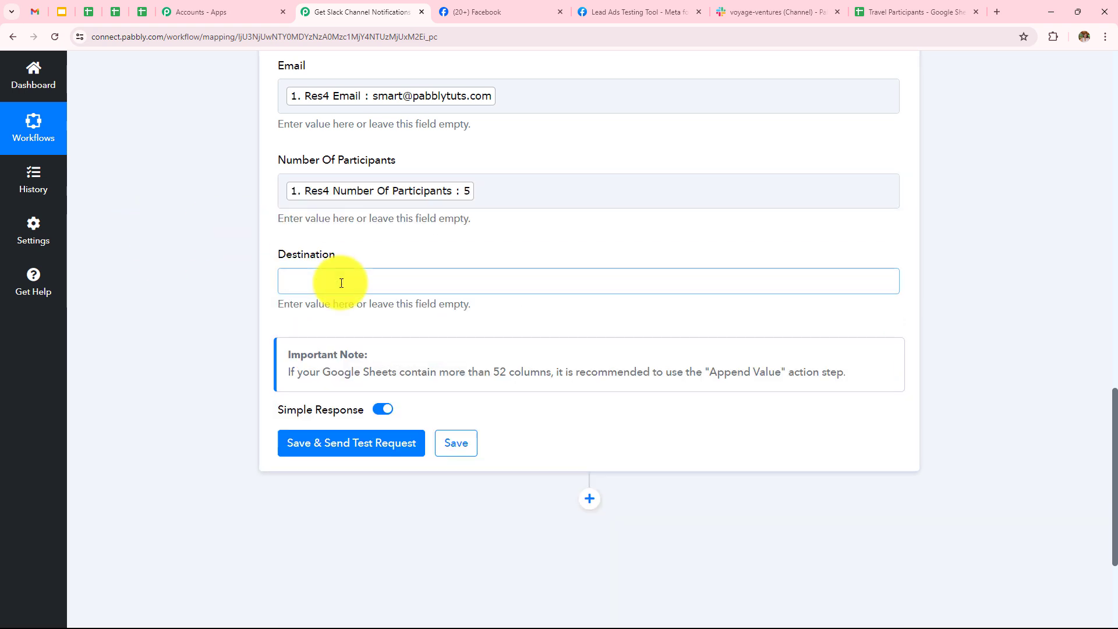
pyautogui.click(401, 397)
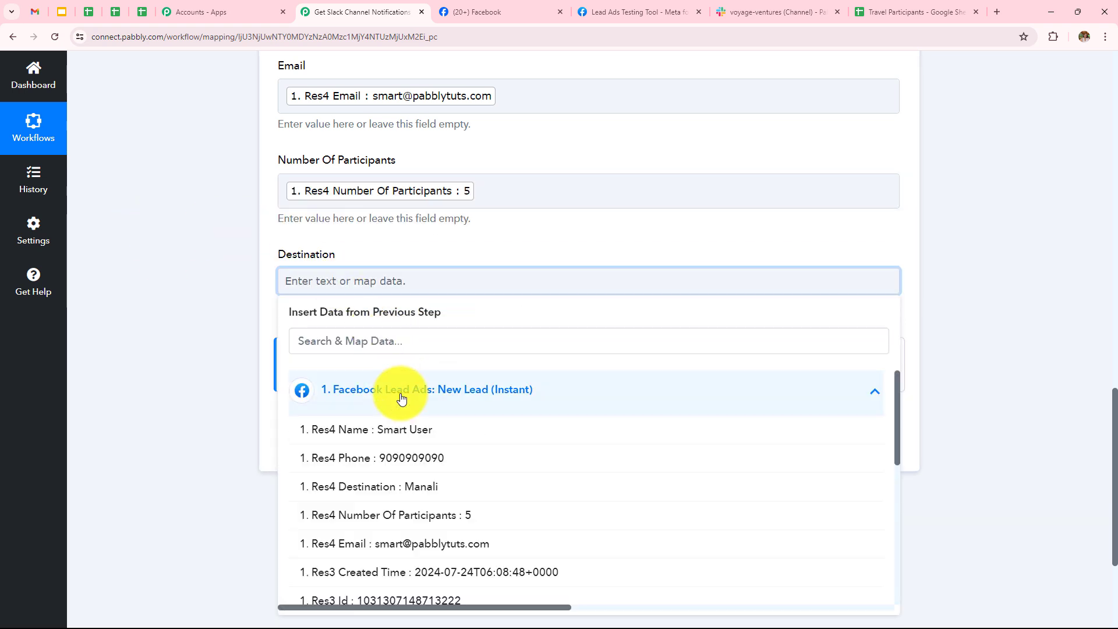
pyautogui.click(448, 489)
pyautogui.click(260, 305)
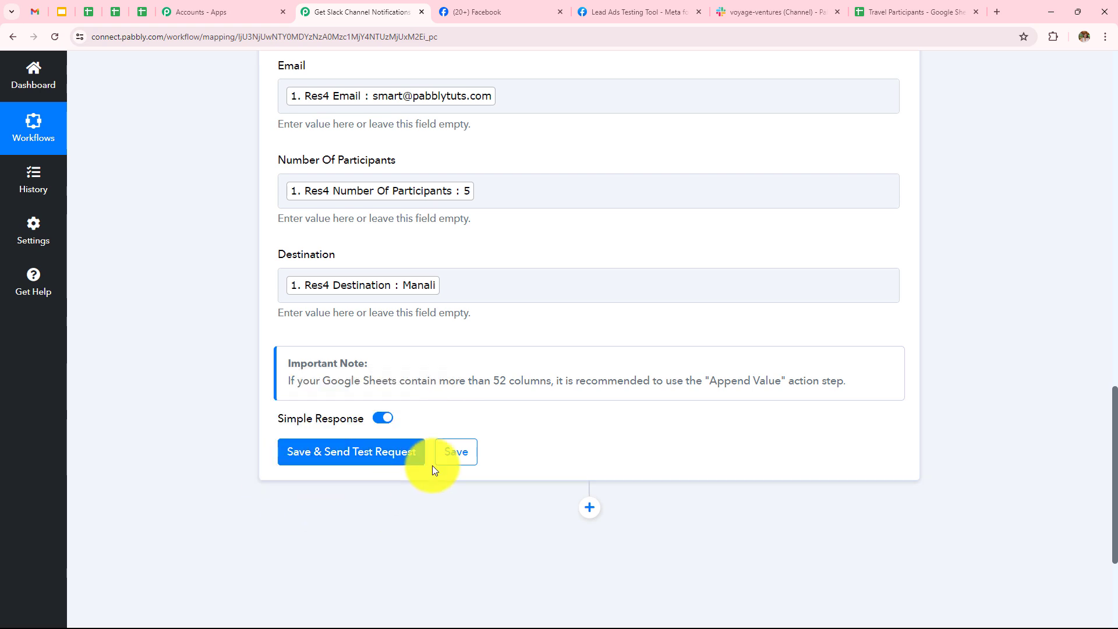
# Send the Add New Row test request, then switch to the Travel Participants sheet.
pyautogui.click(336, 451)
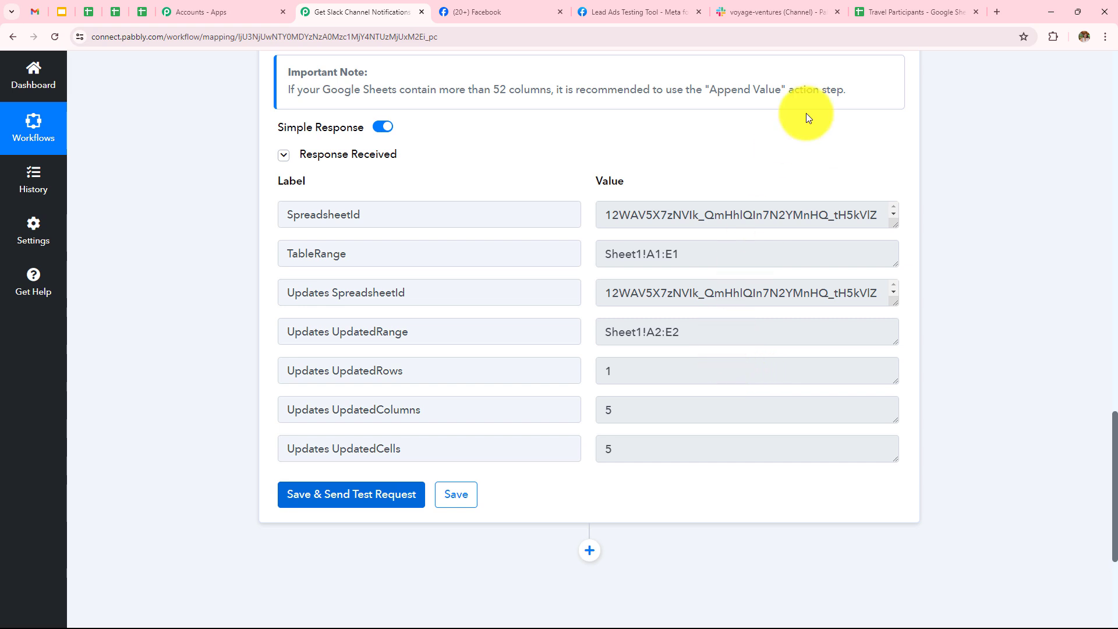
pyautogui.click(912, 11)
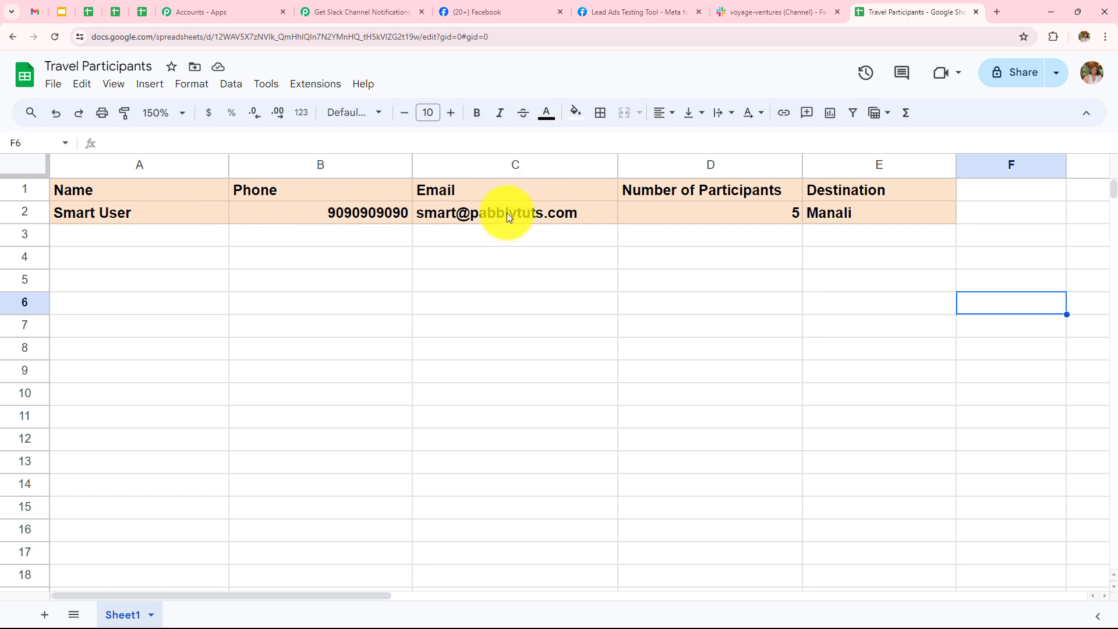
# Check row 2 of Travel Participants for the test lead with 5 participants and Manali.
pyautogui.moveTo(543, 213)
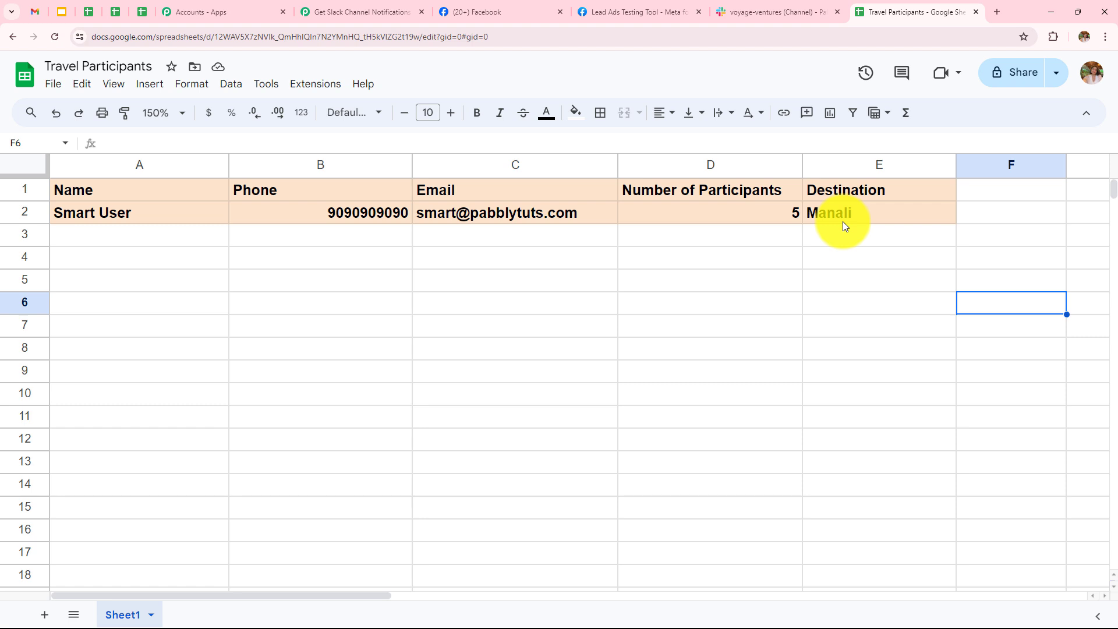
# In the Lead Ads Testing Tool, delete the previous test lead and reload the page.
pyautogui.click(630, 12)
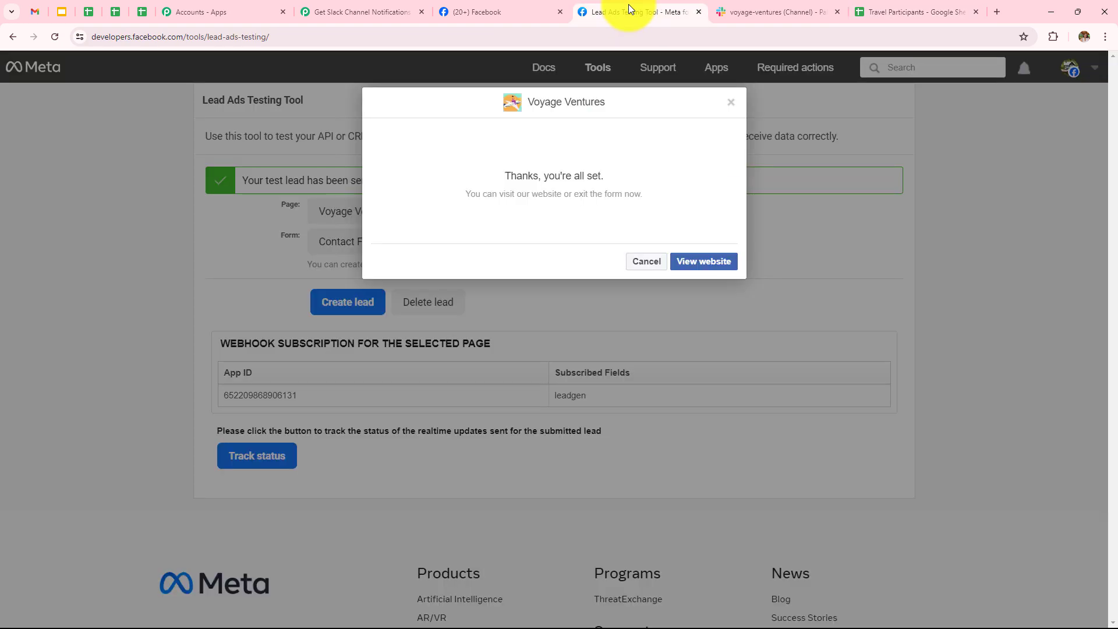
pyautogui.click(730, 102)
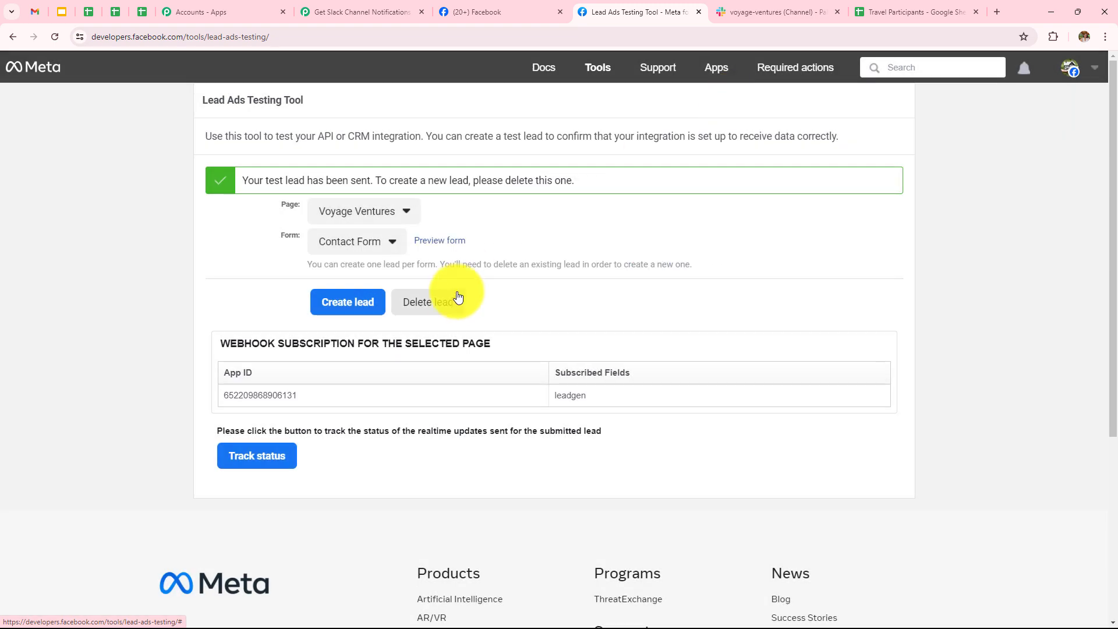
pyautogui.click(421, 296)
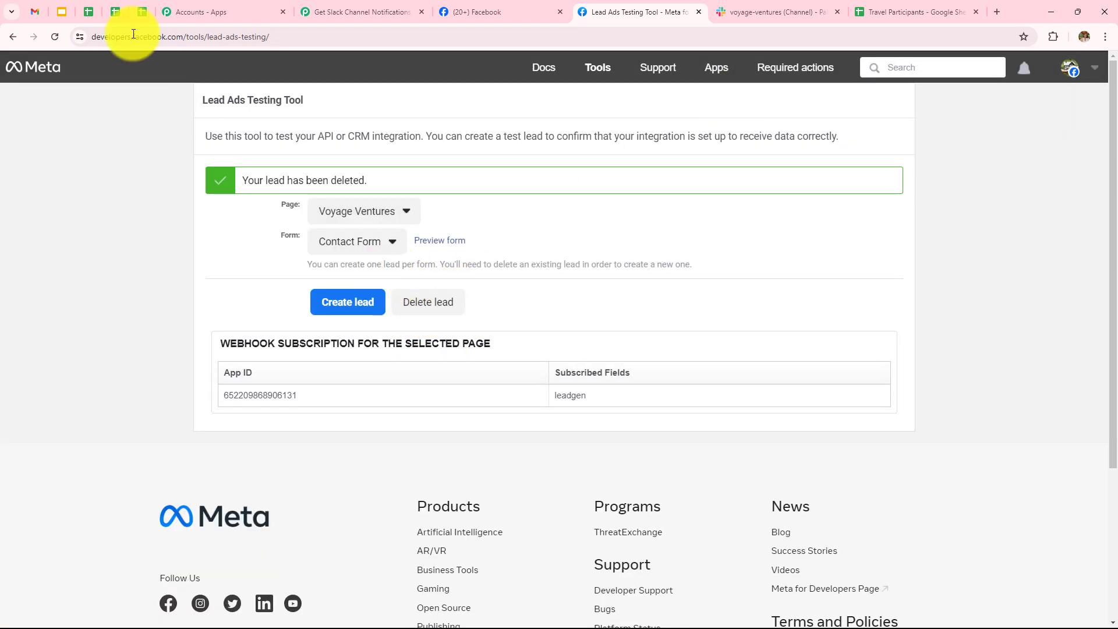
pyautogui.click(55, 44)
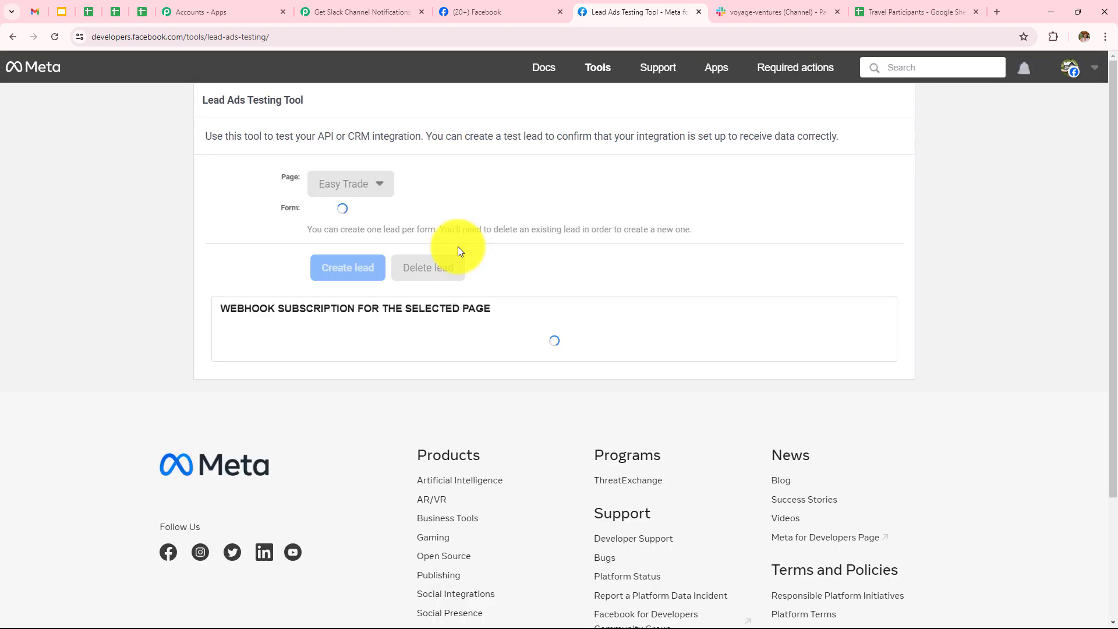
# Pick the Voyage Ventures page and the Contact Form, and preview the form.
pyautogui.click(363, 185)
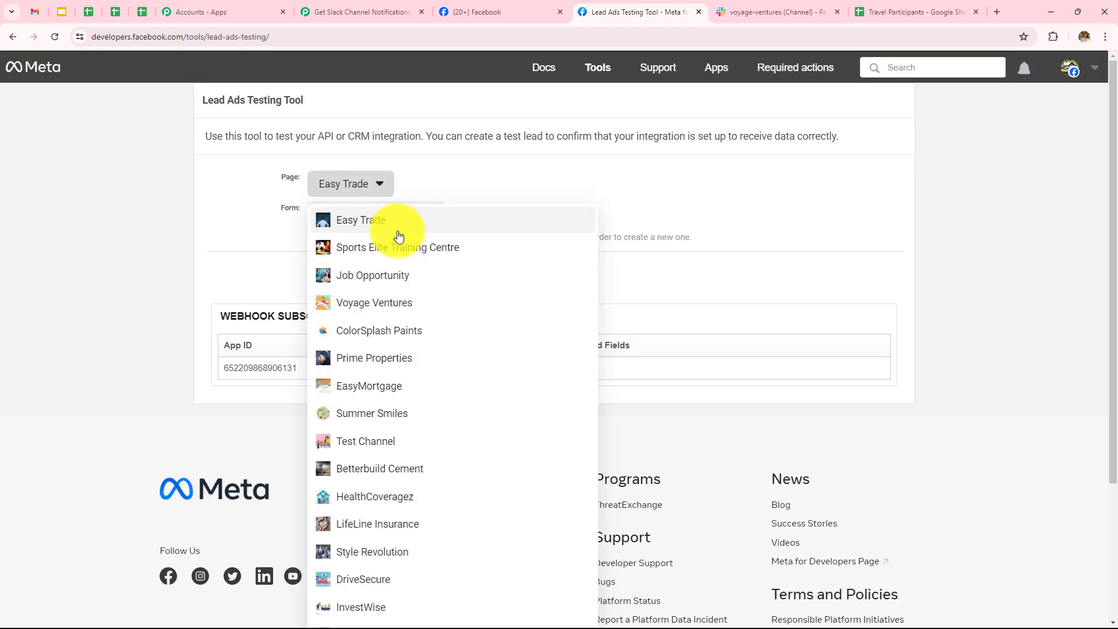
pyautogui.click(405, 307)
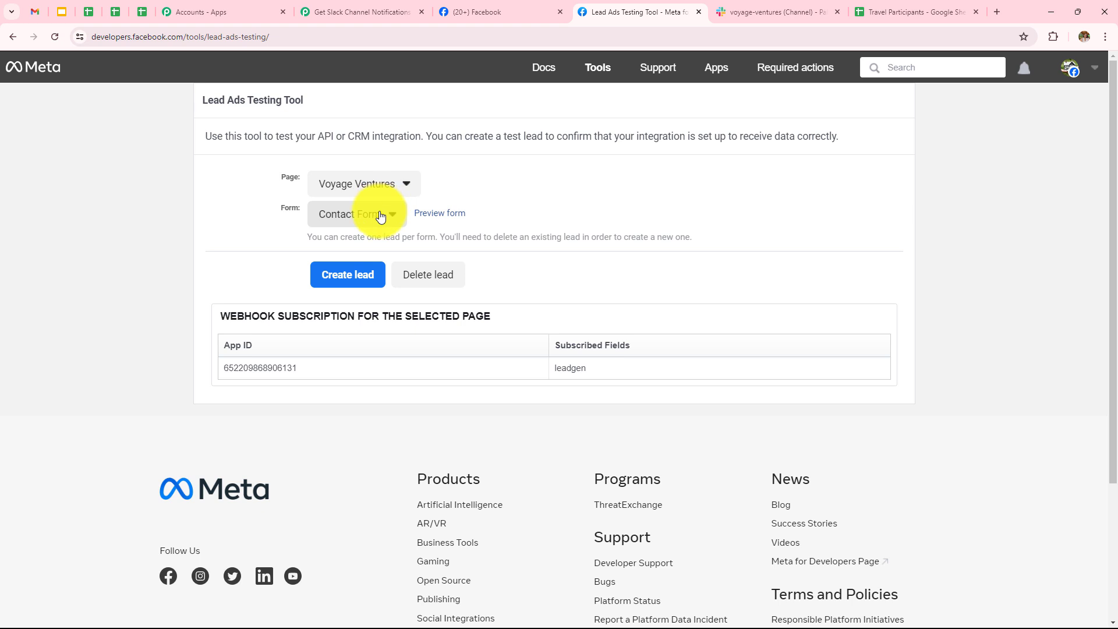
pyautogui.click(379, 214)
pyautogui.click(352, 239)
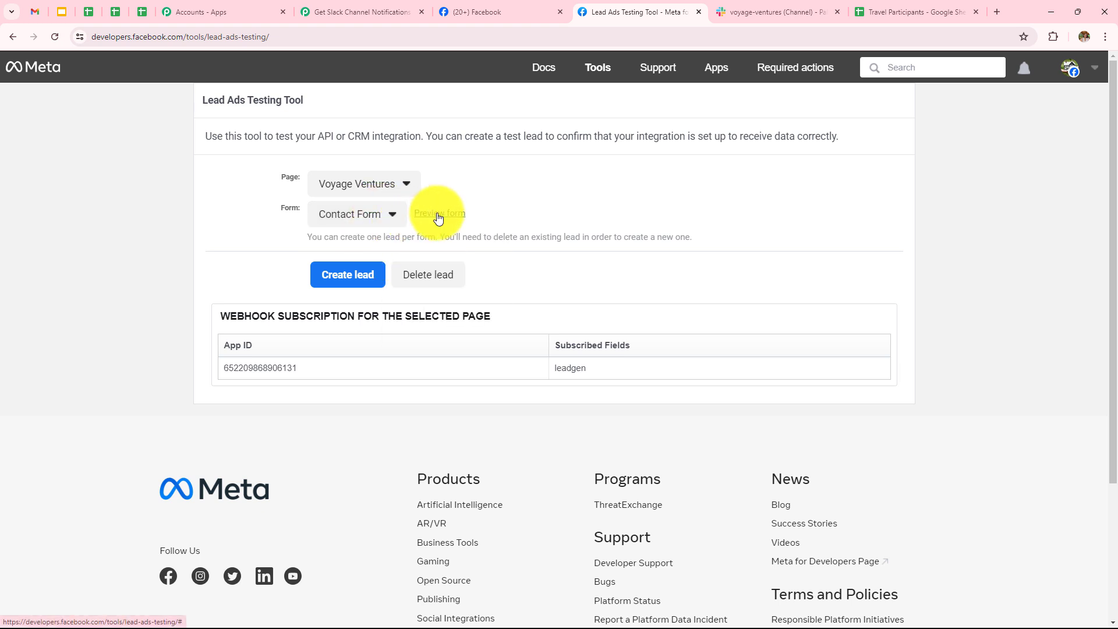
pyautogui.click(438, 214)
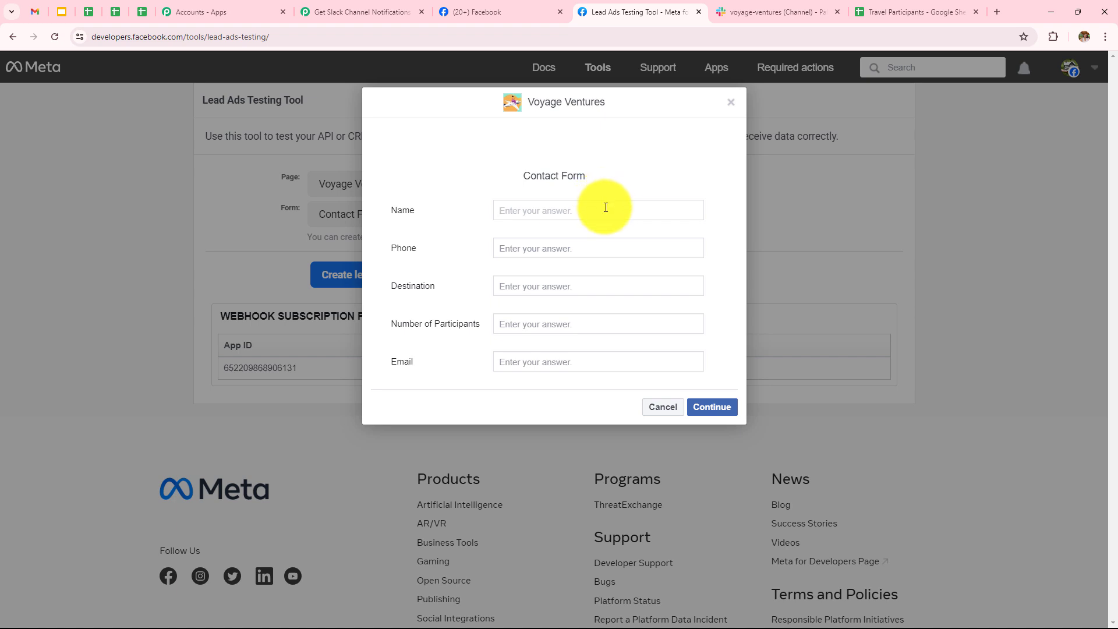
# Fill the form with a name, phone number, destination Goa, 3 participants and an email address.
pyautogui.write('Current')
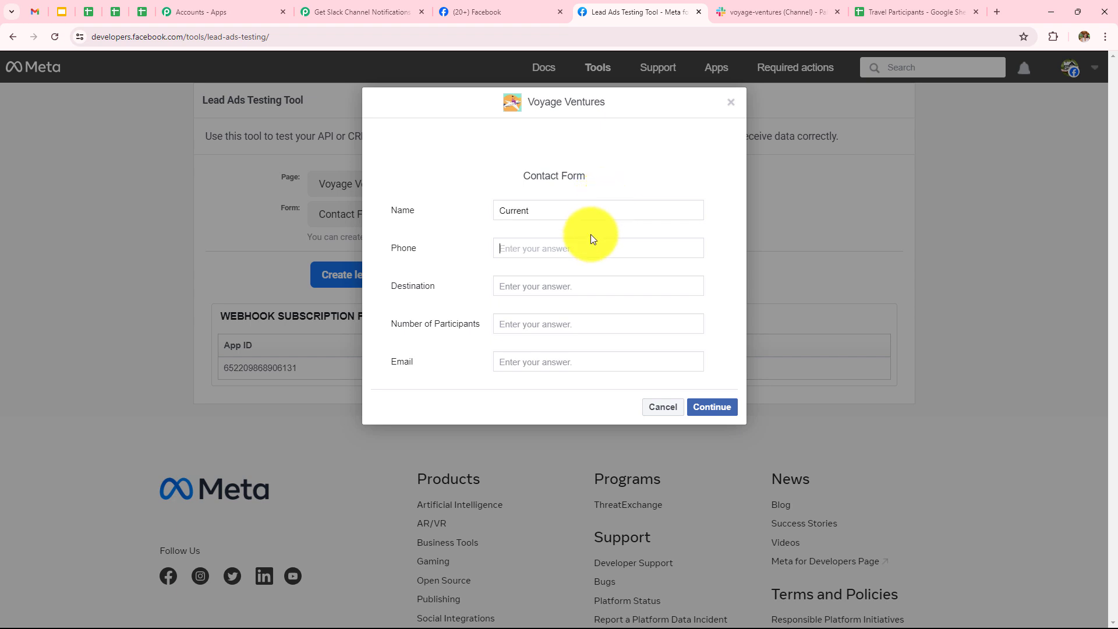
pyautogui.doubleClick(580, 214)
pyautogui.write('Current User')
pyautogui.click(573, 246)
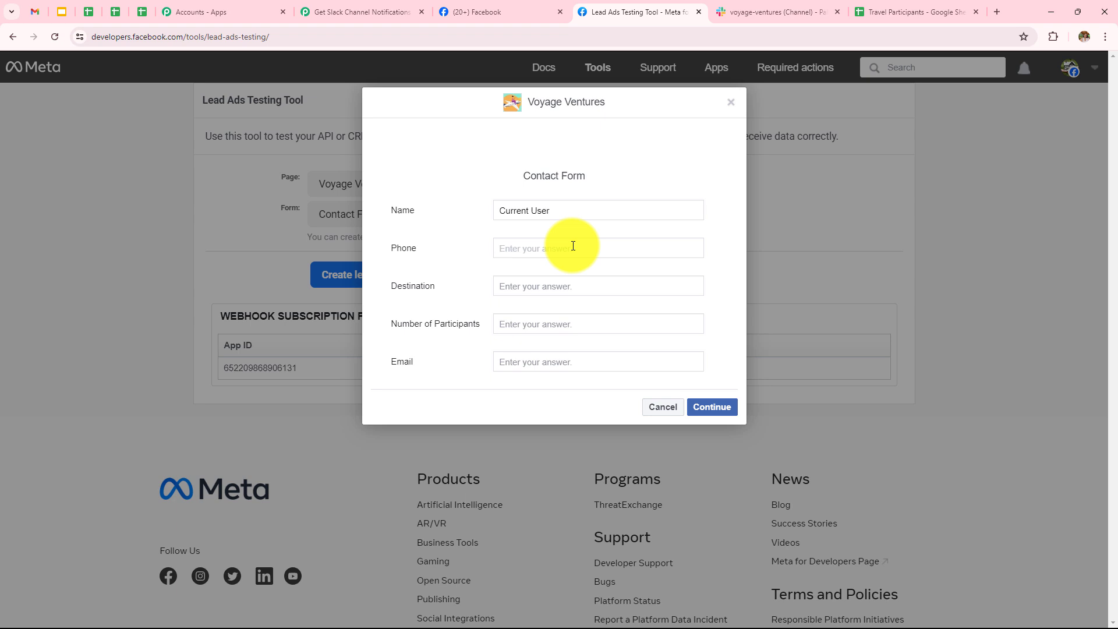
pyautogui.write('6060606060')
pyautogui.click(553, 279)
pyautogui.write('Goa')
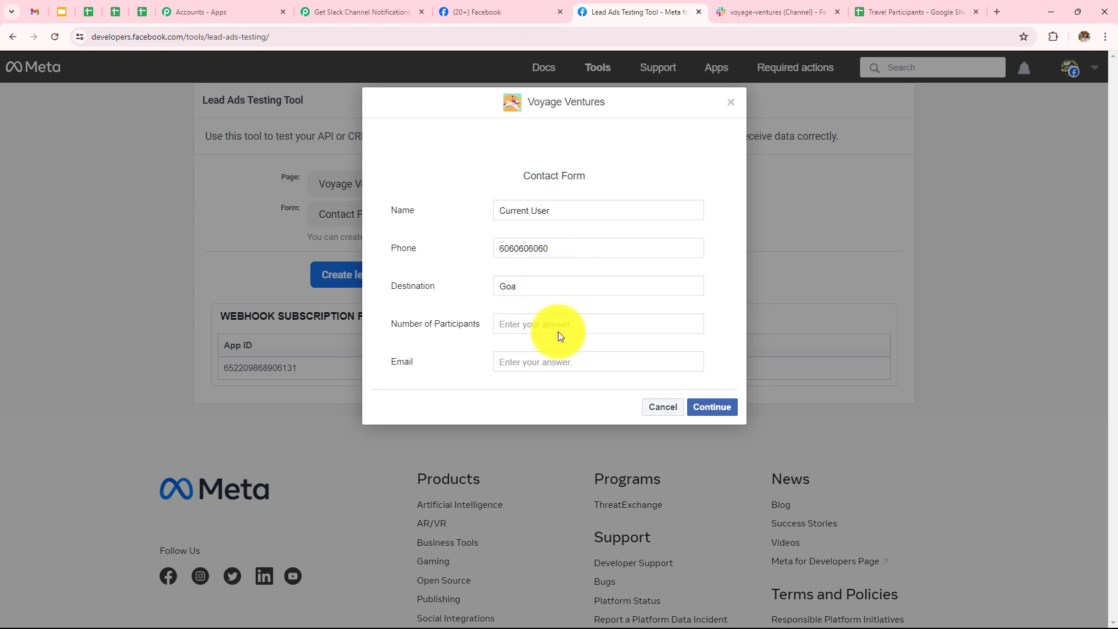
pyautogui.click(559, 329)
pyautogui.write('3')
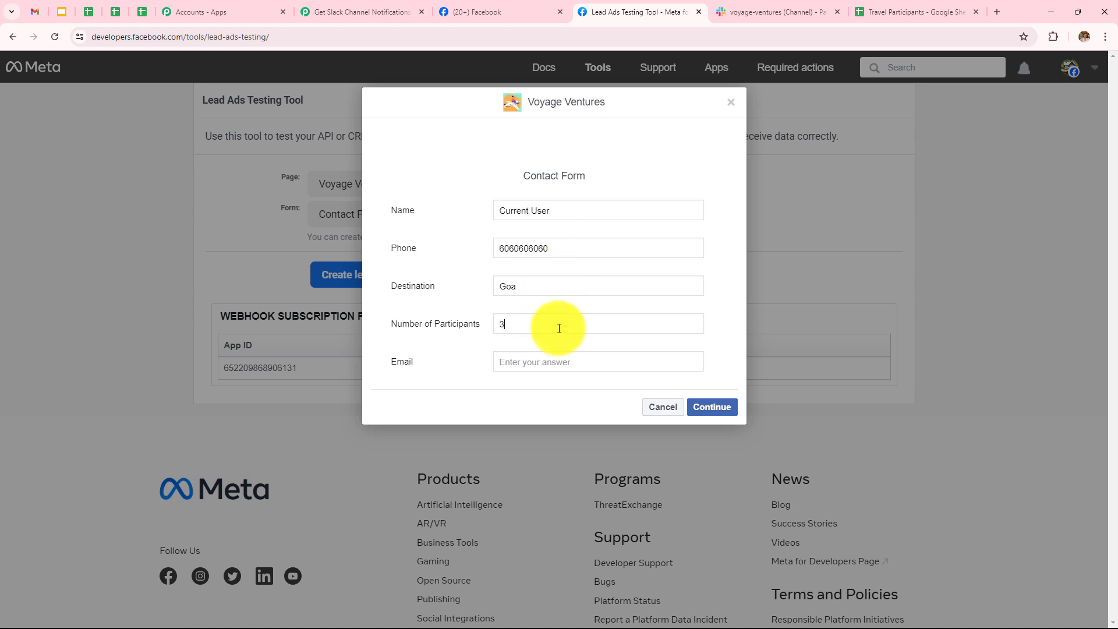
pyautogui.click(559, 363)
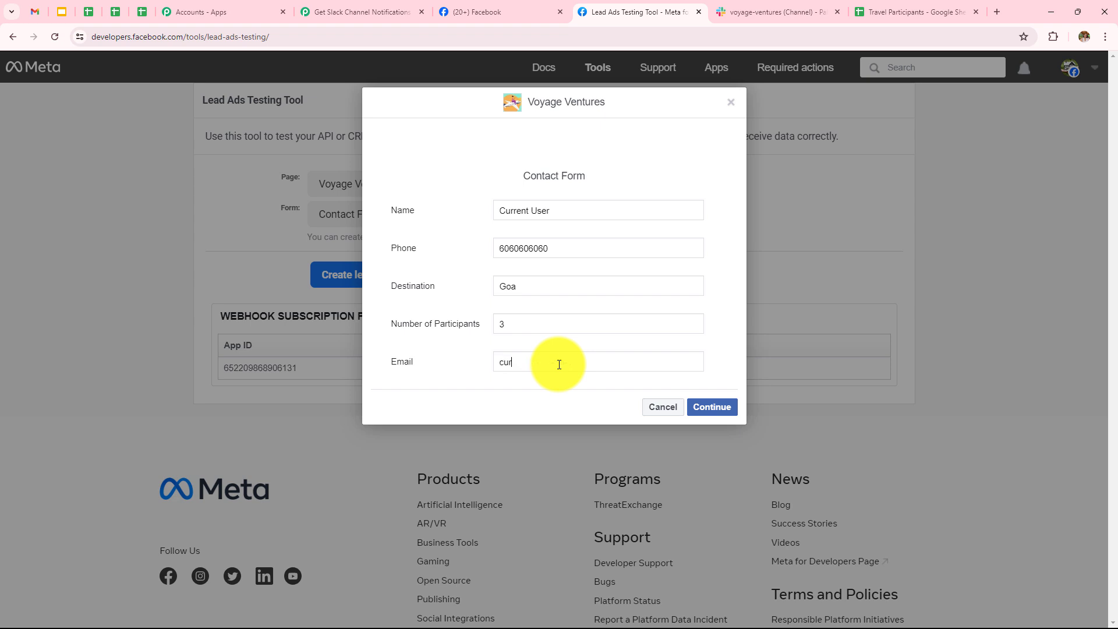
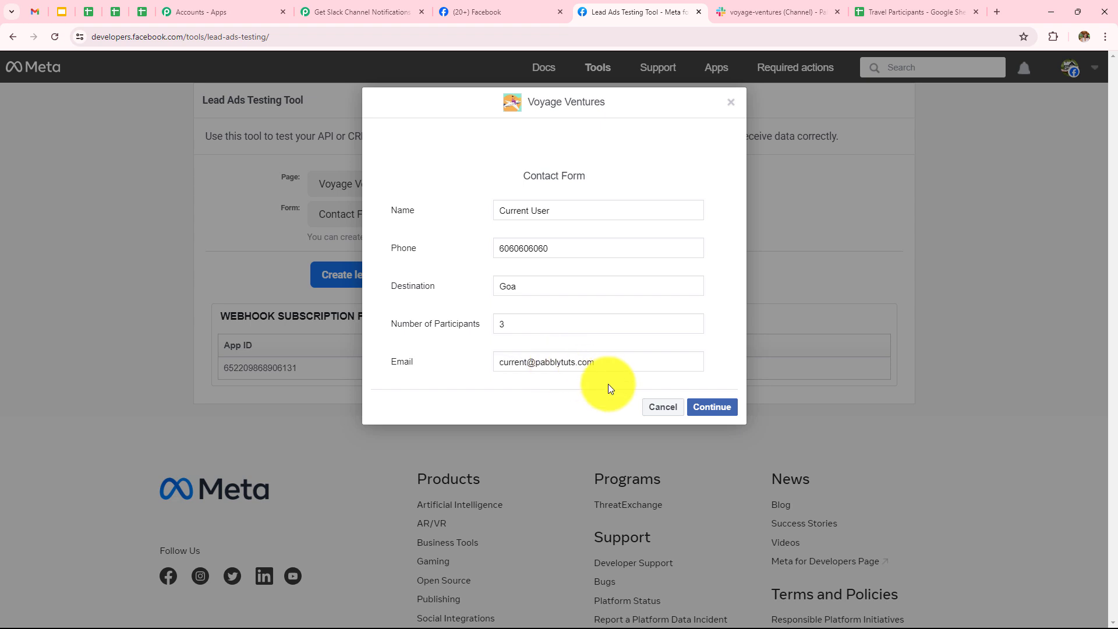
# Submit the test lead, then check the voyage-ventures Slack channel for its message.
pyautogui.click(711, 406)
pyautogui.click(709, 285)
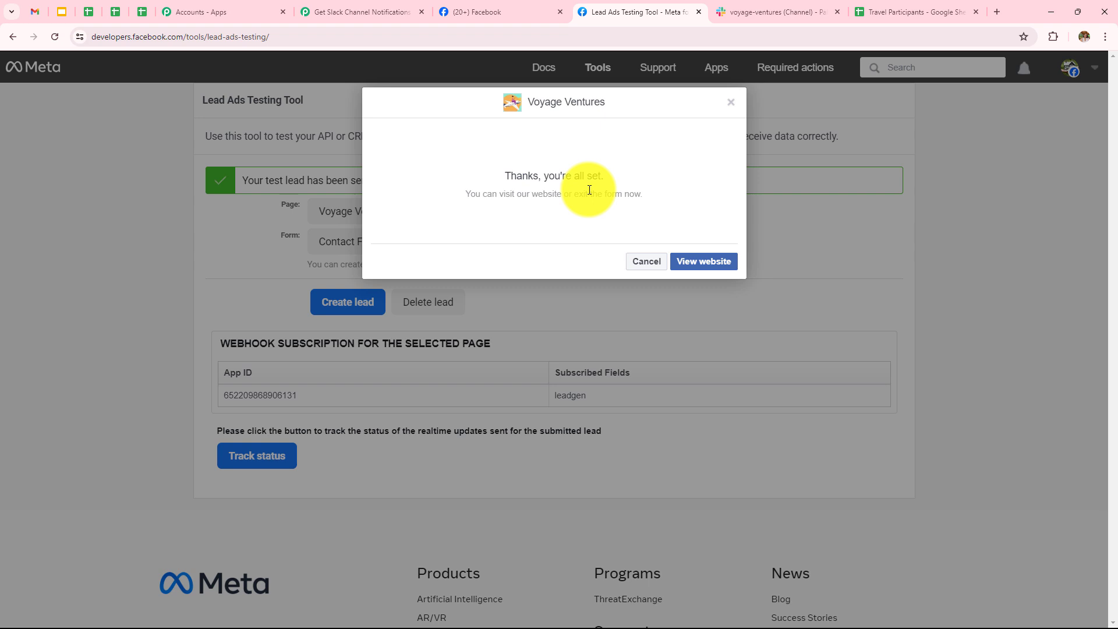
pyautogui.click(753, 3)
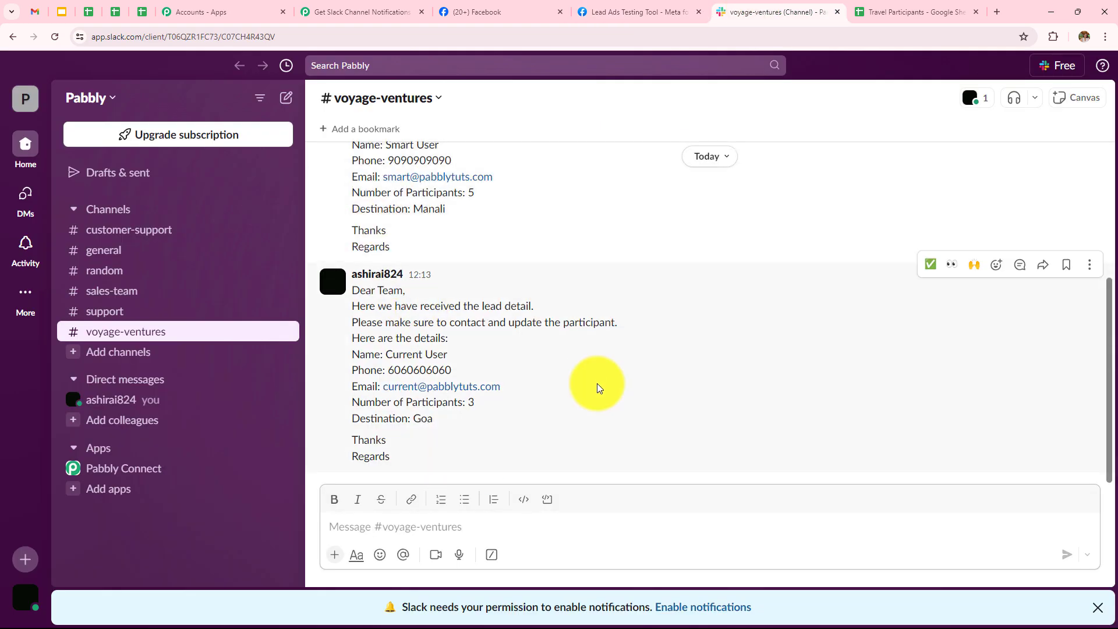
# Confirm the Goa, 3-participant lead appears as row 3 of Travel Participants, then return to Pabbly.
pyautogui.click(914, 12)
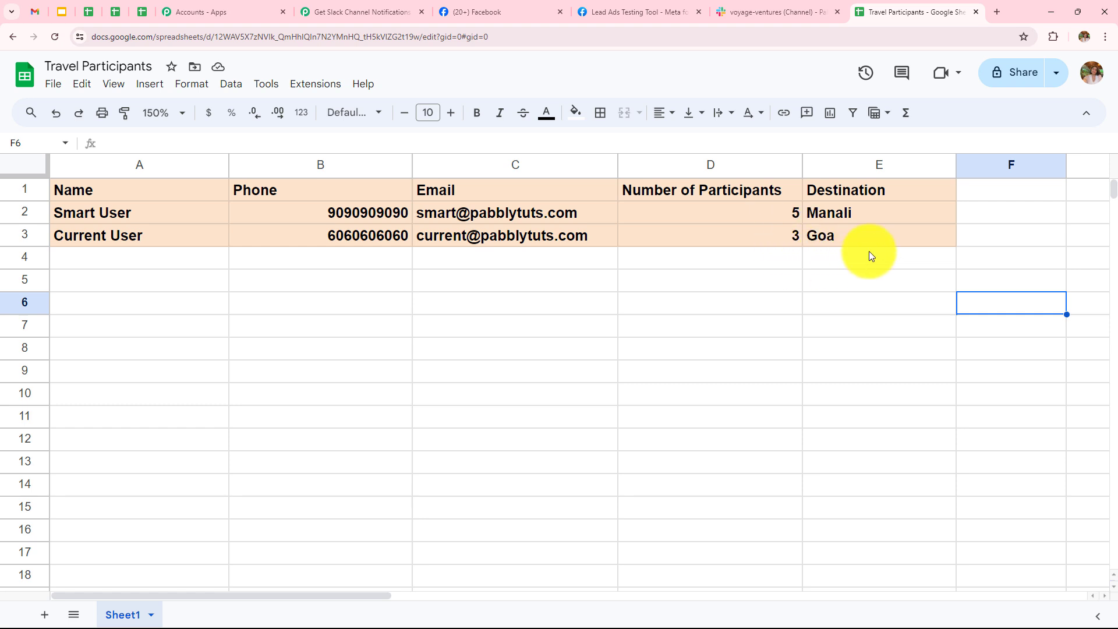
pyautogui.click(327, 16)
pyautogui.click(342, 239)
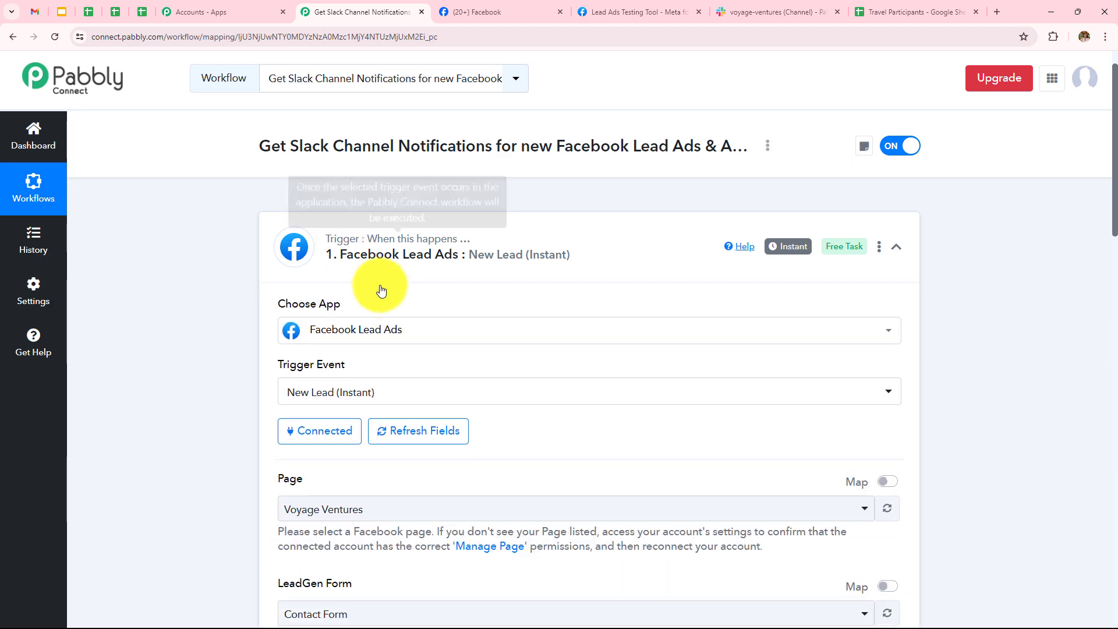
pyautogui.scroll(-3, 422, 325)
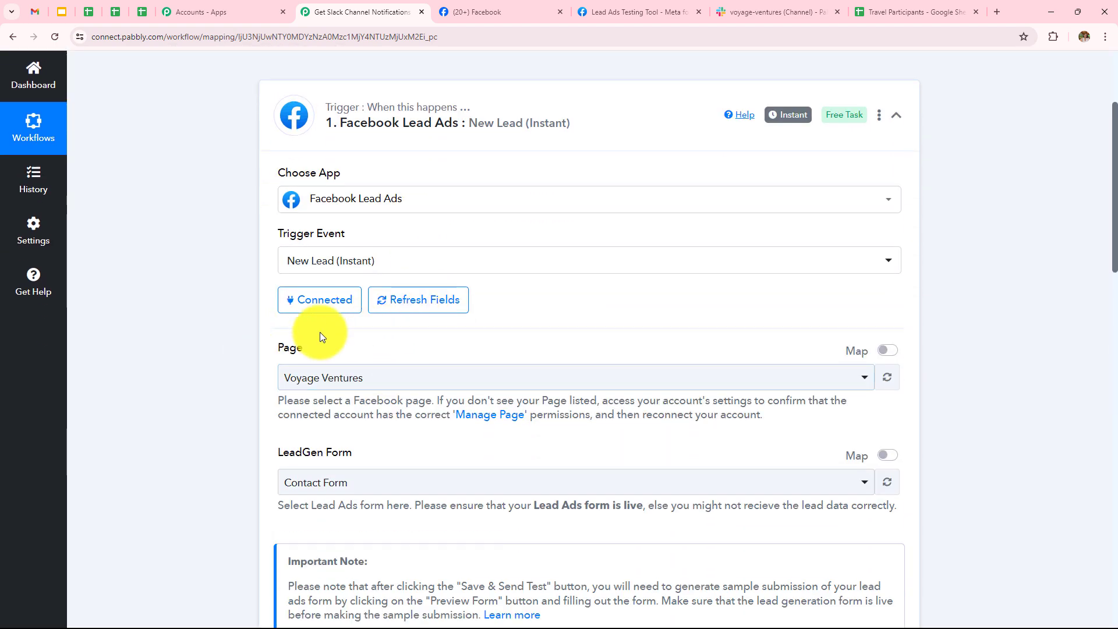
pyautogui.scroll(-3, 407, 379)
pyautogui.scroll(-1, 394, 280)
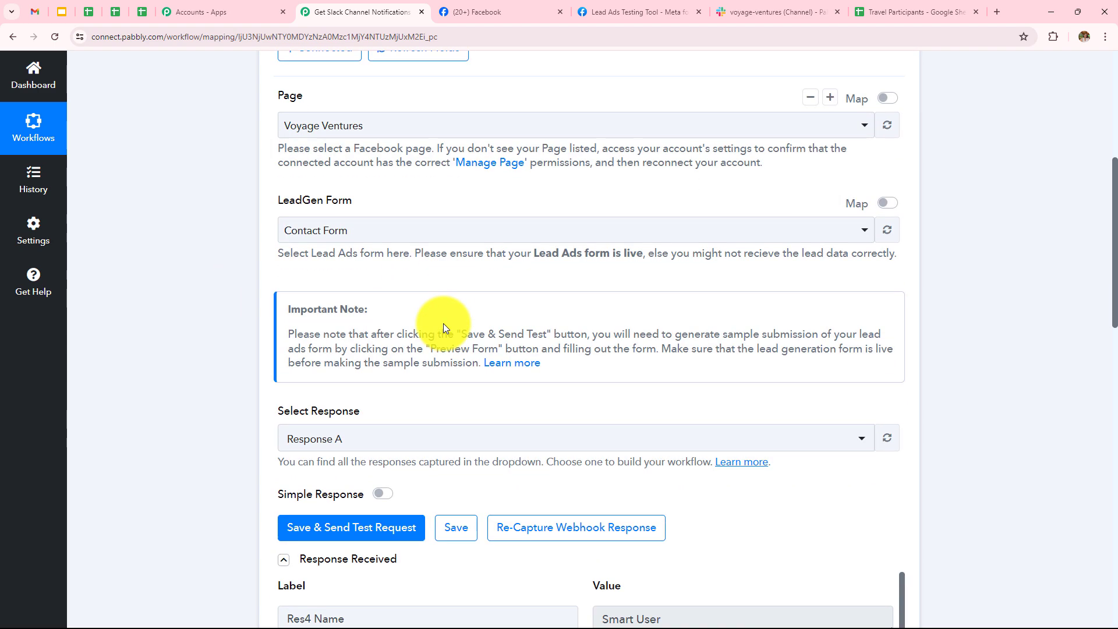
pyautogui.scroll(-3, 443, 323)
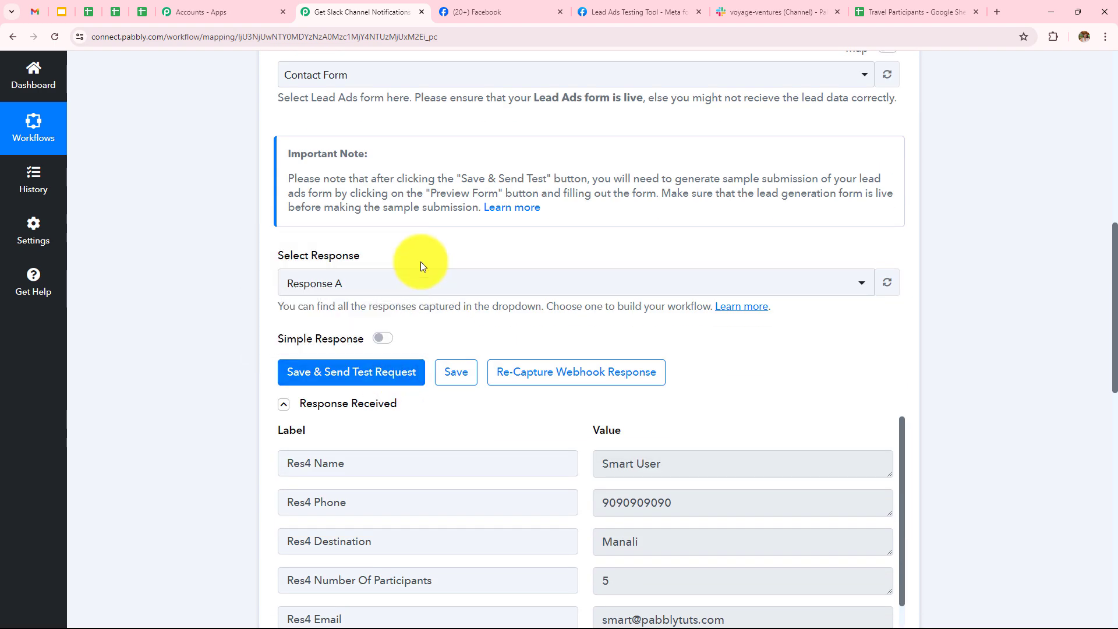
pyautogui.scroll(-3, 420, 261)
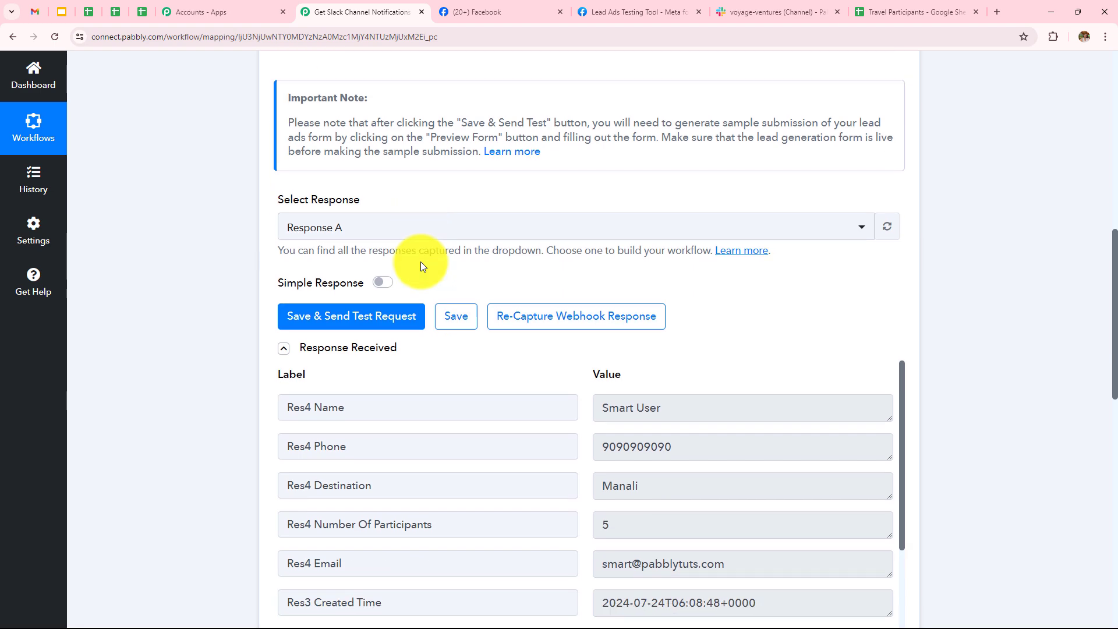
pyautogui.scroll(-2, 684, 315)
pyautogui.scroll(-6, 1013, 347)
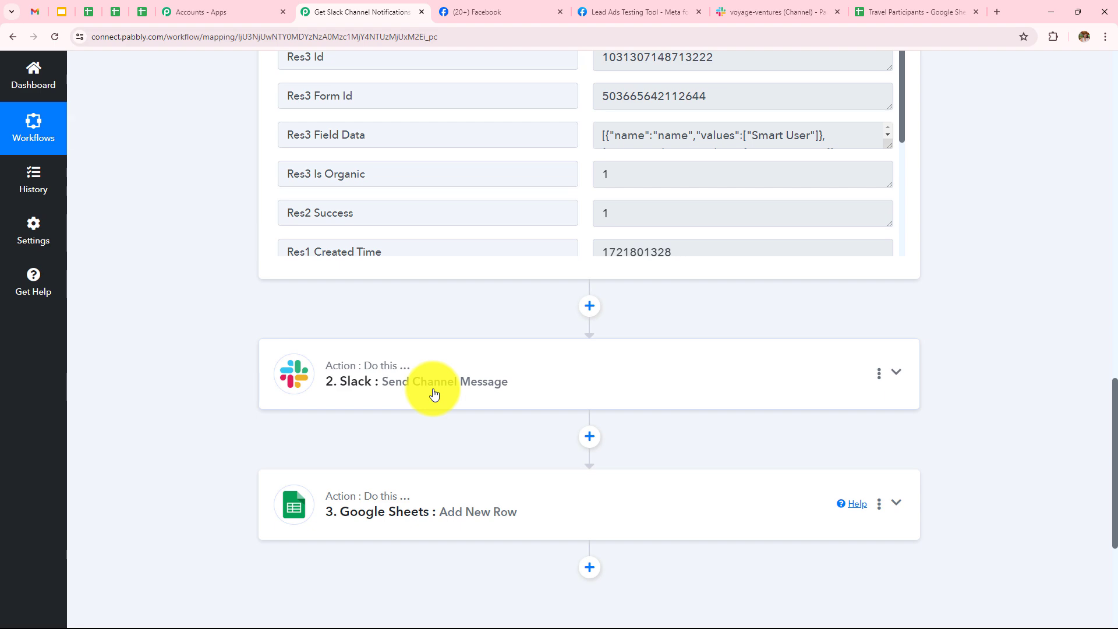
pyautogui.click(434, 395)
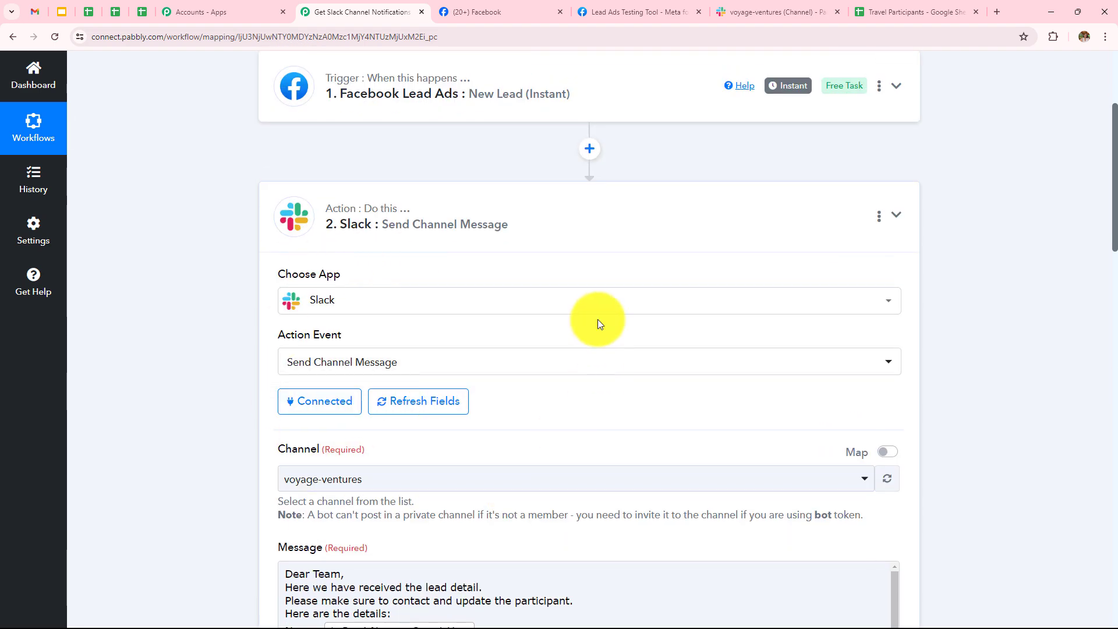
pyautogui.scroll(-3, 597, 319)
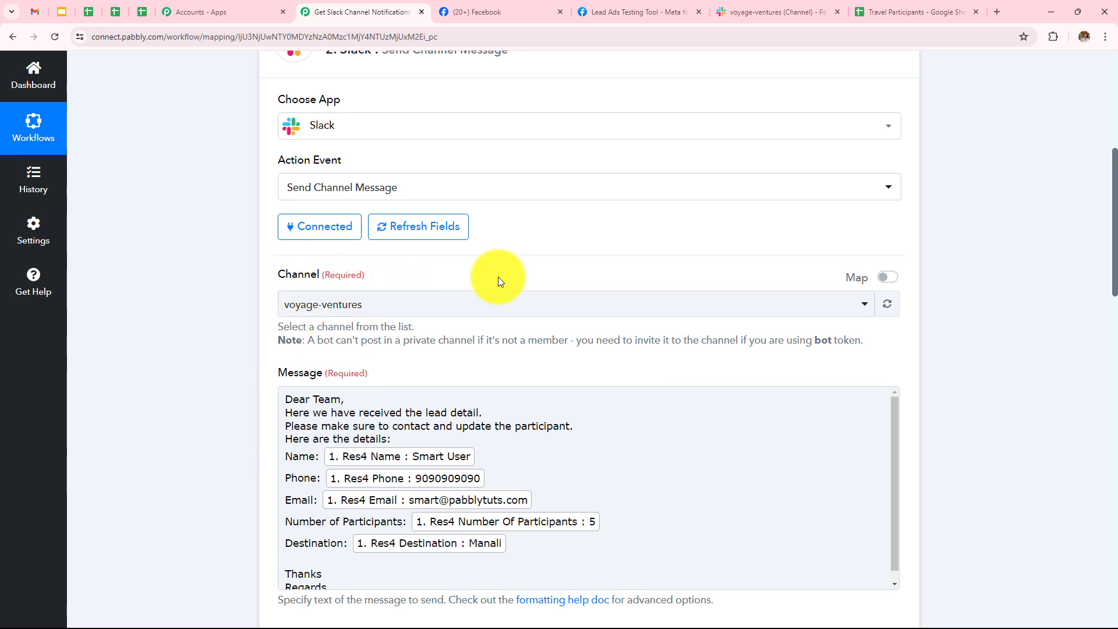
pyautogui.scroll(-2, 512, 291)
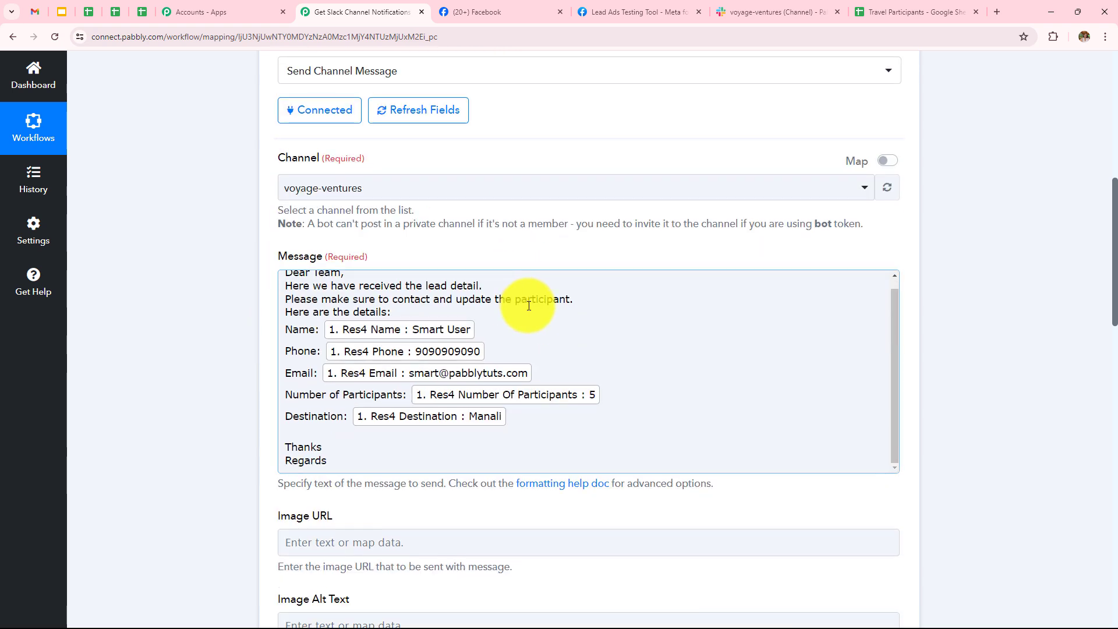
pyautogui.scroll(-5, 542, 204)
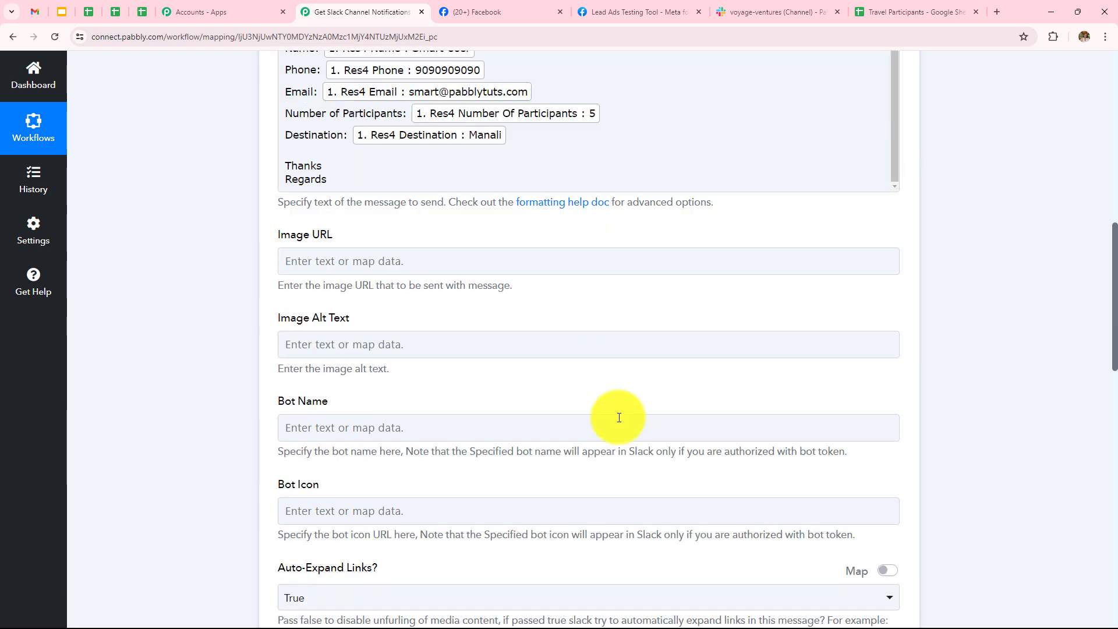
pyautogui.scroll(-10, 619, 417)
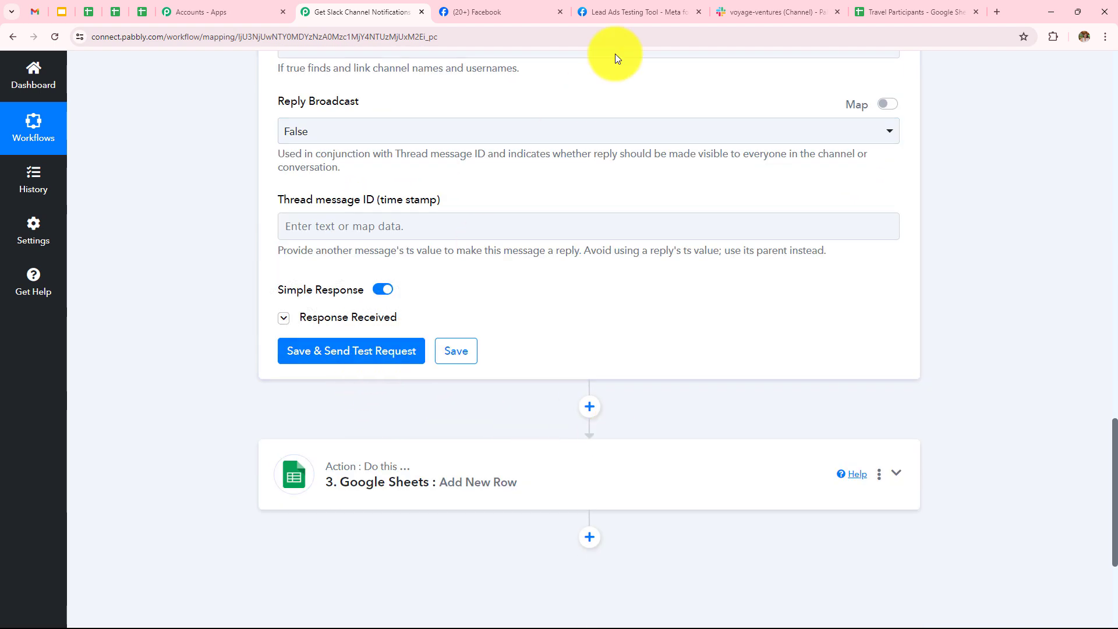
pyautogui.click(725, 10)
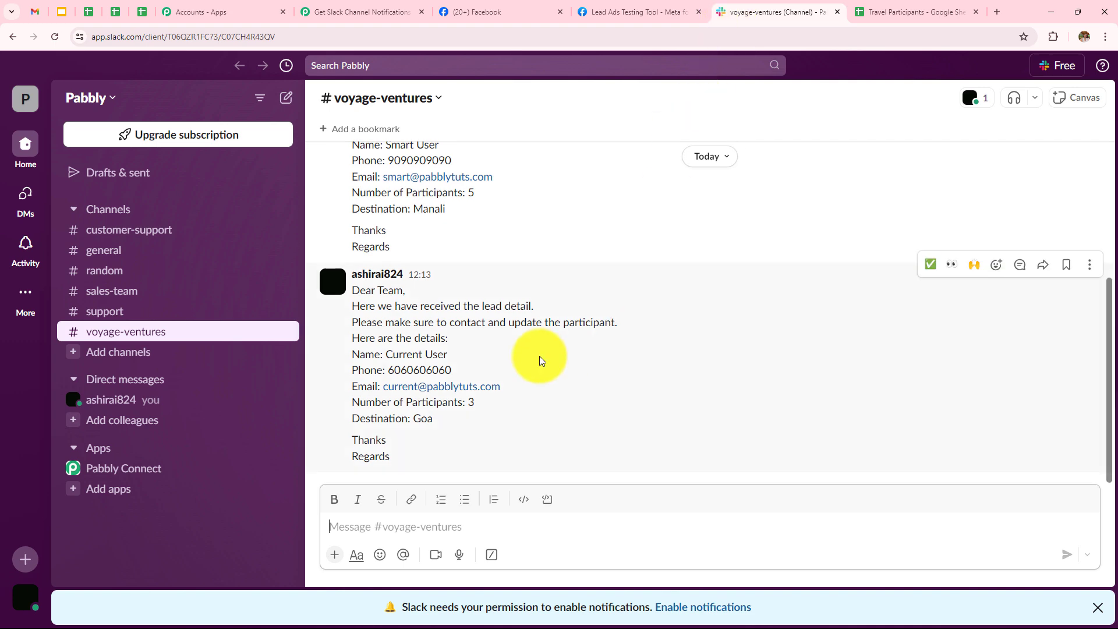
pyautogui.click(317, 11)
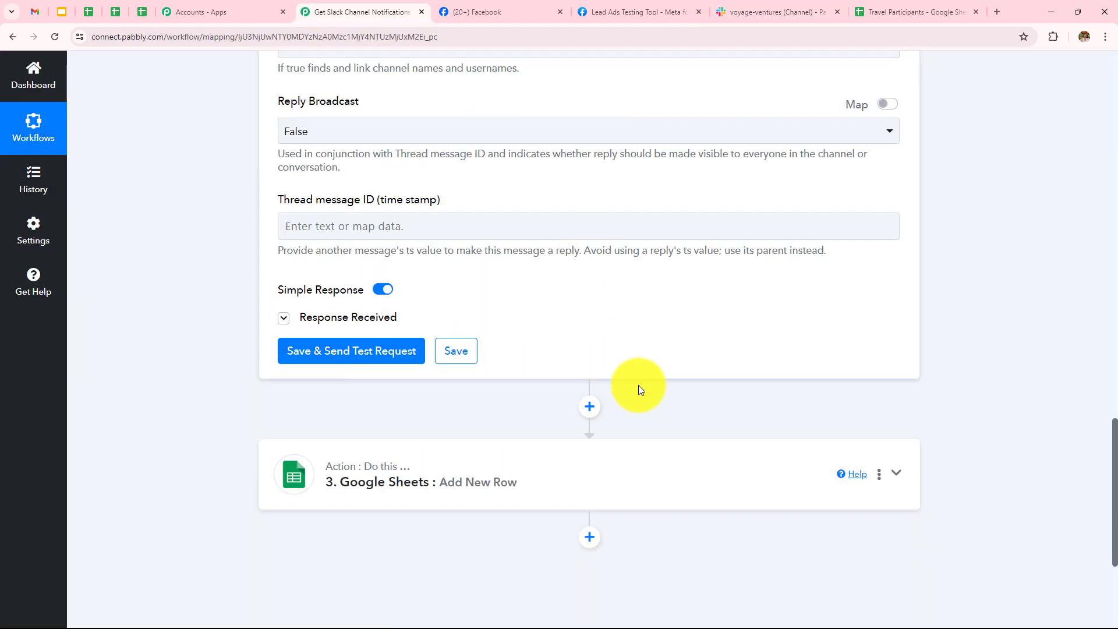
pyautogui.scroll(-2, 639, 388)
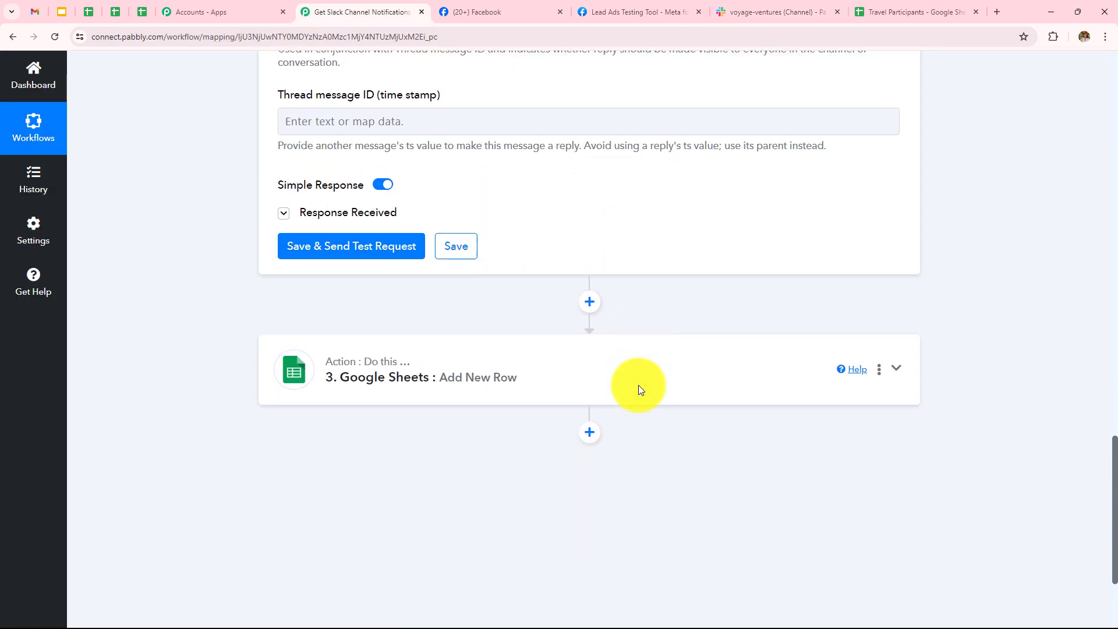
pyautogui.click(561, 364)
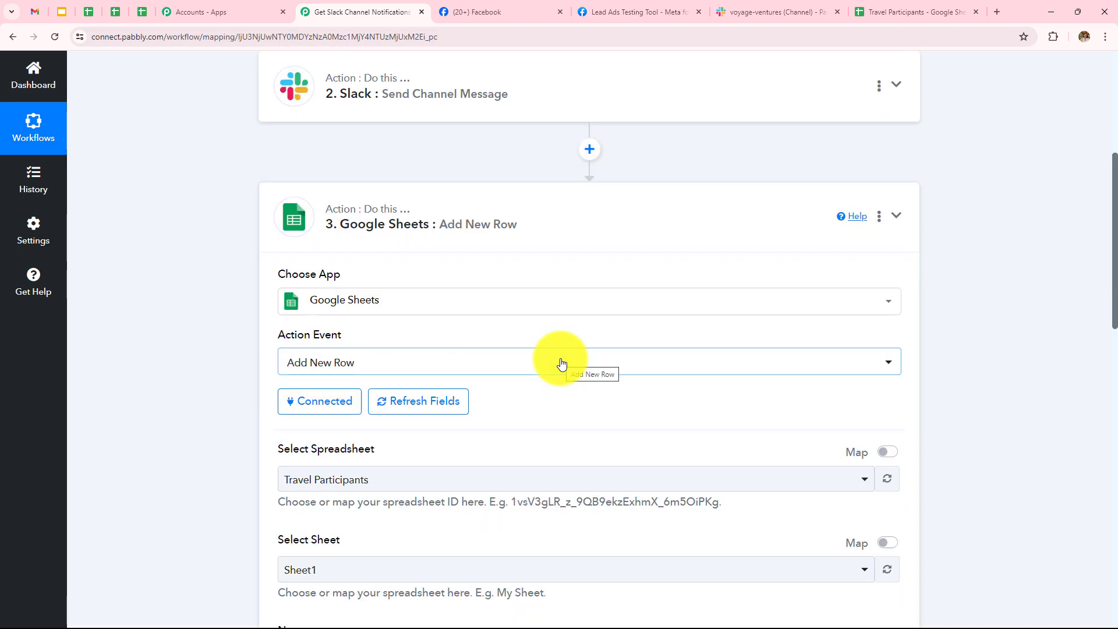
pyautogui.scroll(-4, 562, 365)
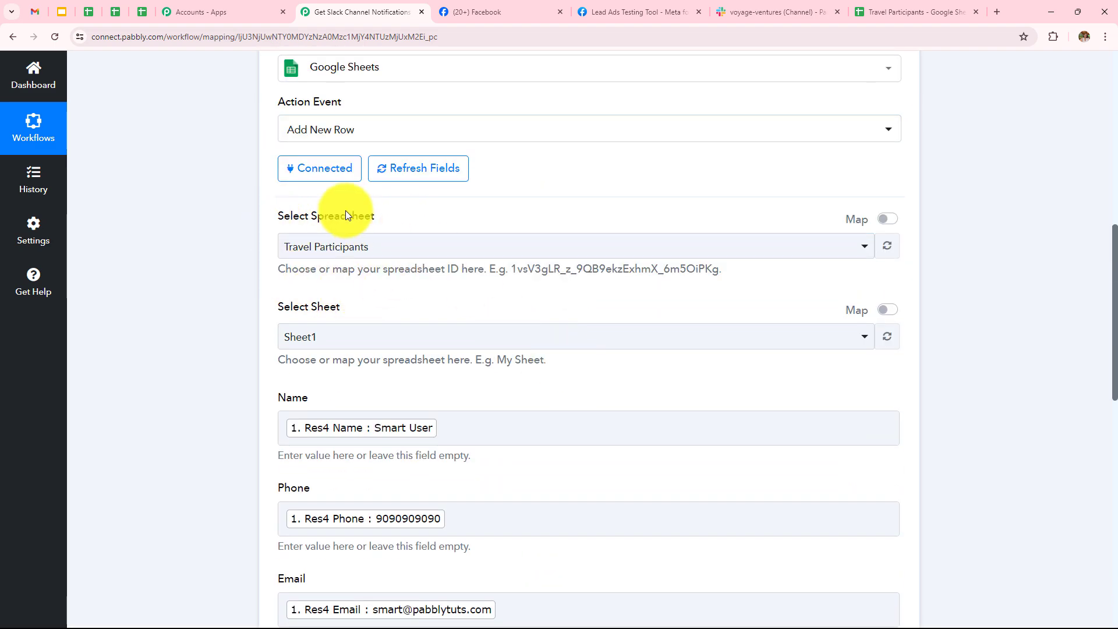
pyautogui.scroll(-5, 446, 331)
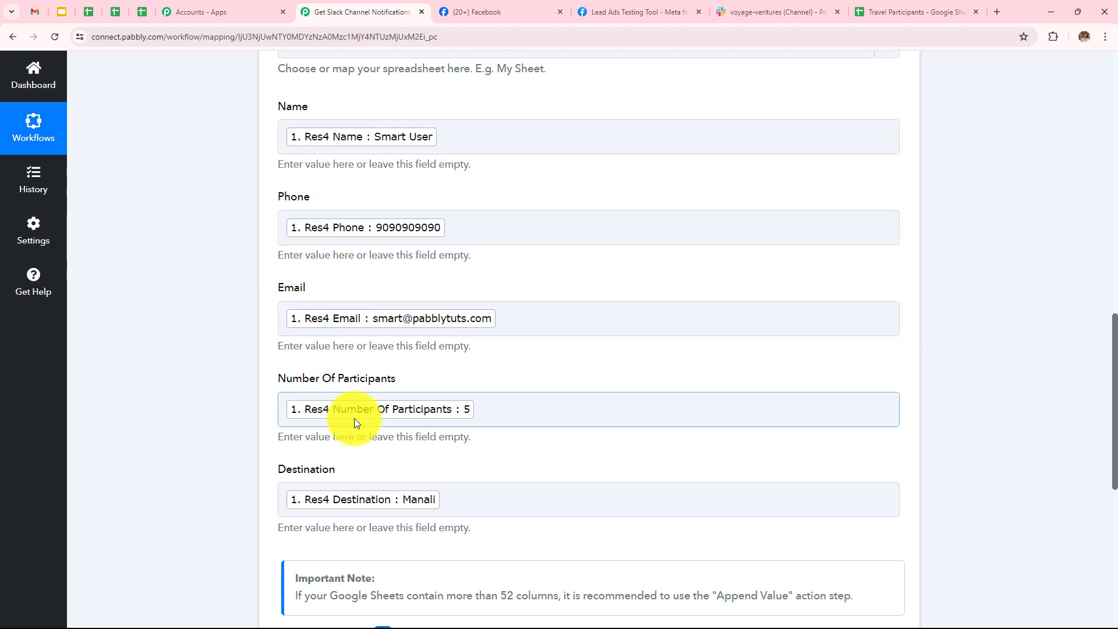
pyautogui.click(896, 11)
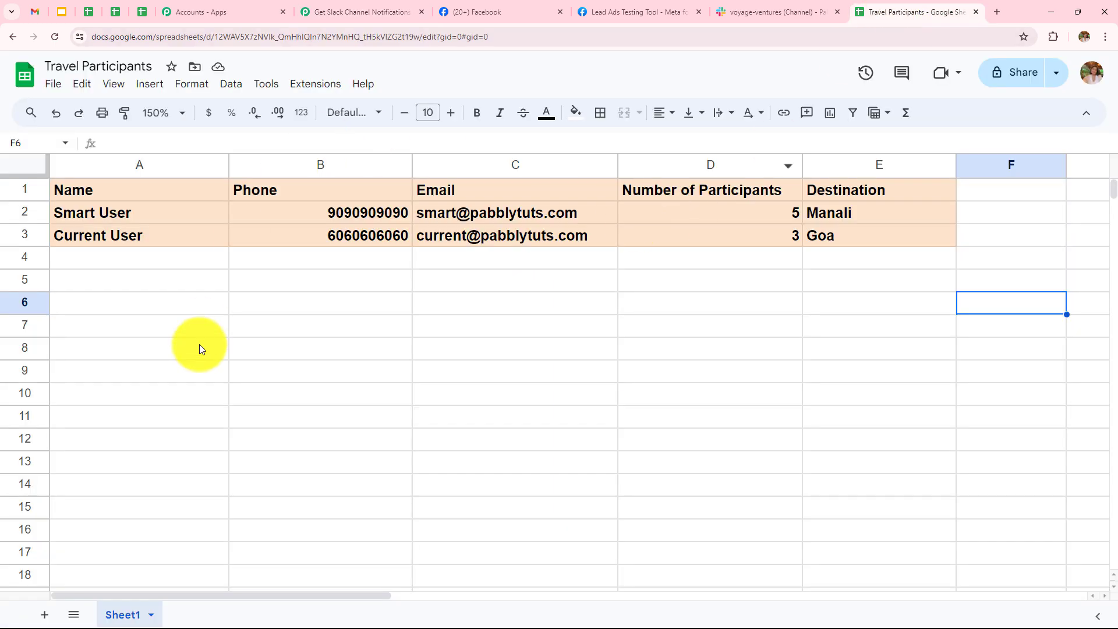
pyautogui.click(351, 13)
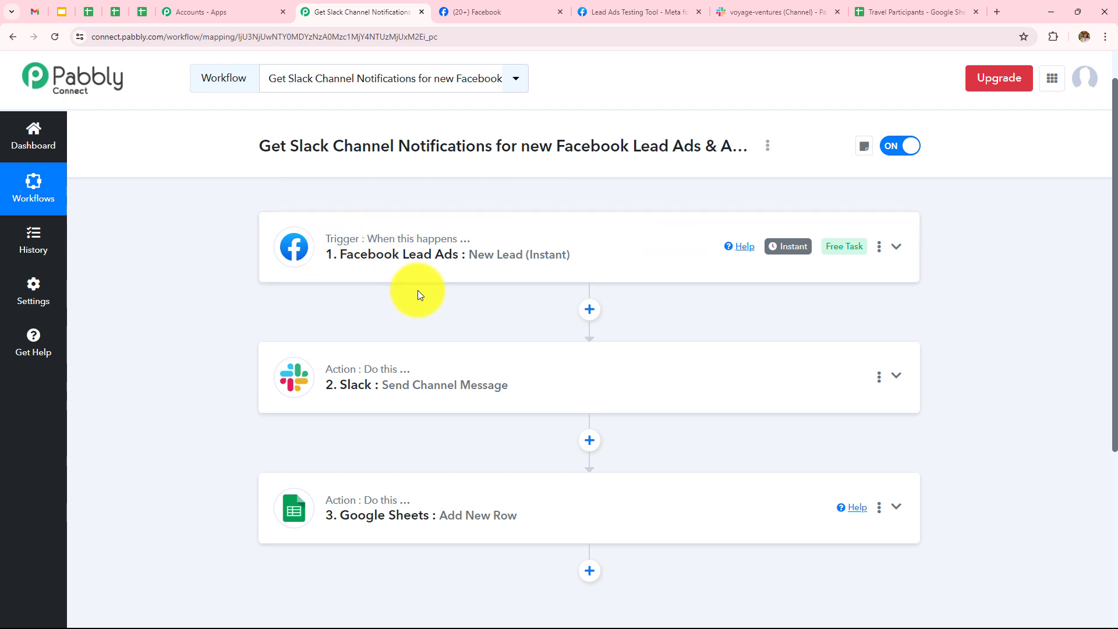